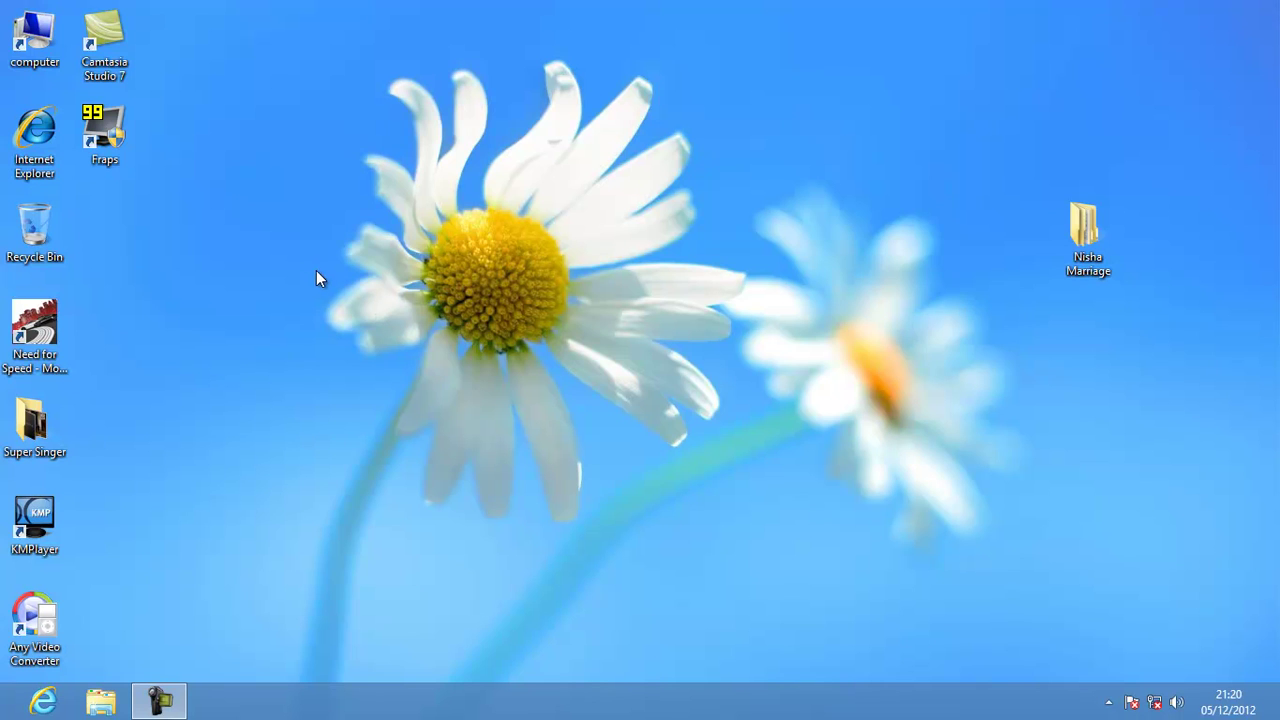
# Extract the VirtualBox-4.0.10-72479-Win.exe.7z archive on the Softwares (G:) drive into a folder of the same name.
pyautogui.doubleClick(40, 38)
pyautogui.doubleClick(260, 186)
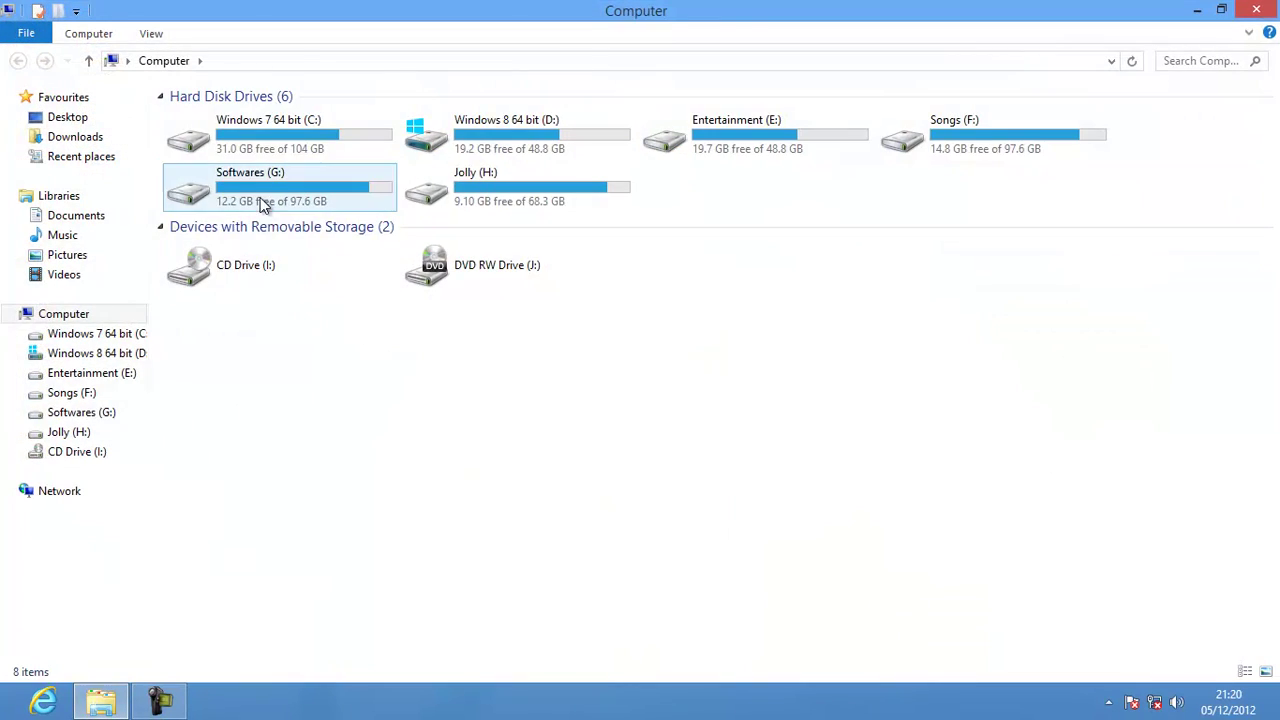
pyautogui.scroll(-20, 294, 297)
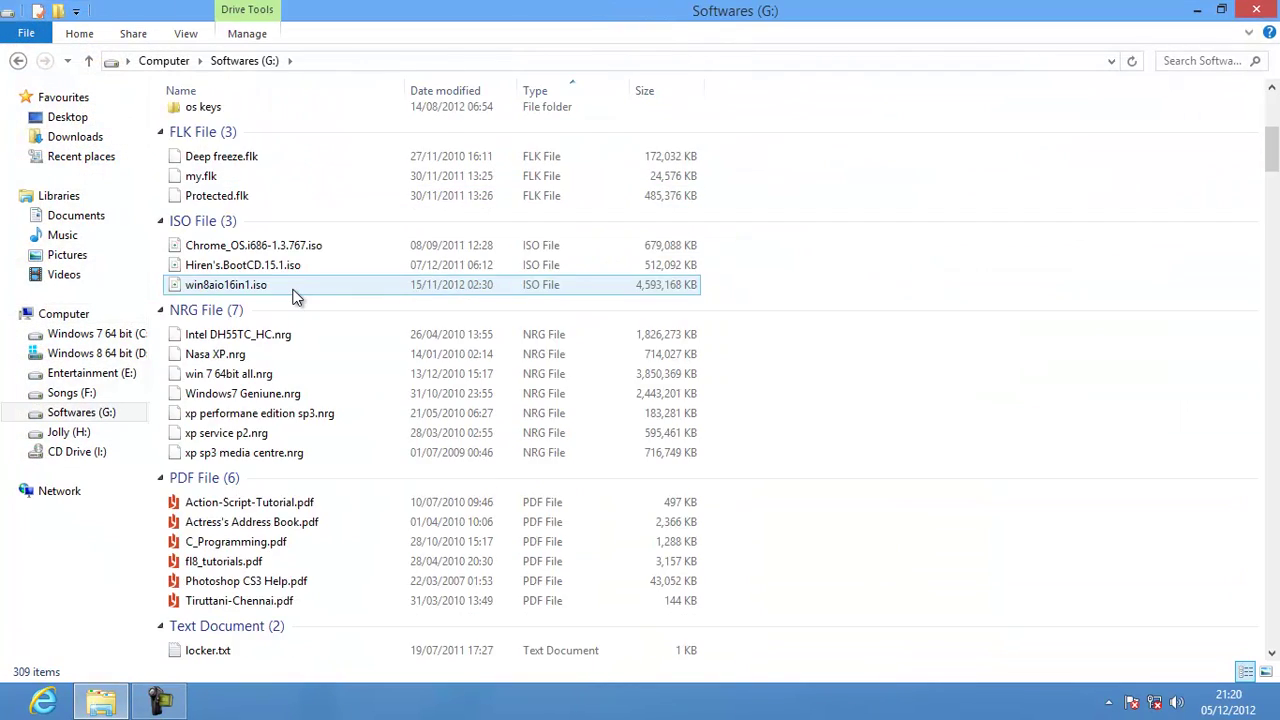
pyautogui.scroll(-20, 294, 297)
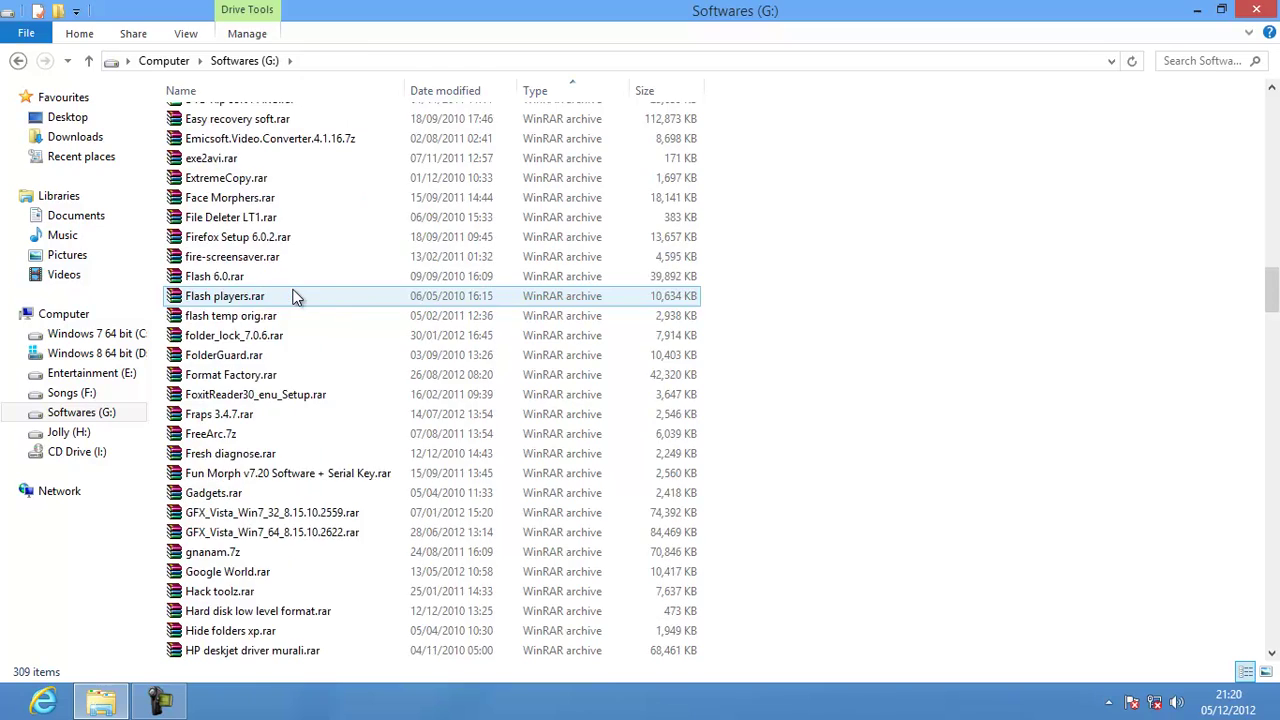
pyautogui.scroll(-20, 294, 297)
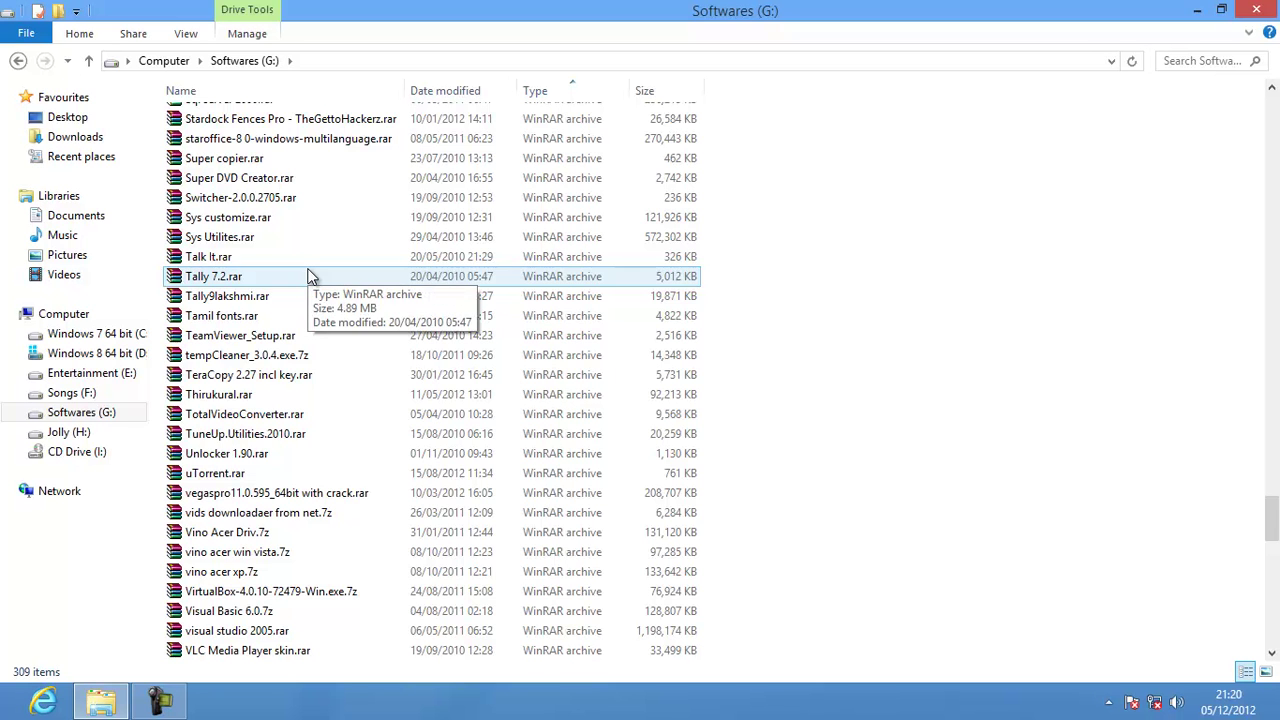
pyautogui.doubleClick(281, 591)
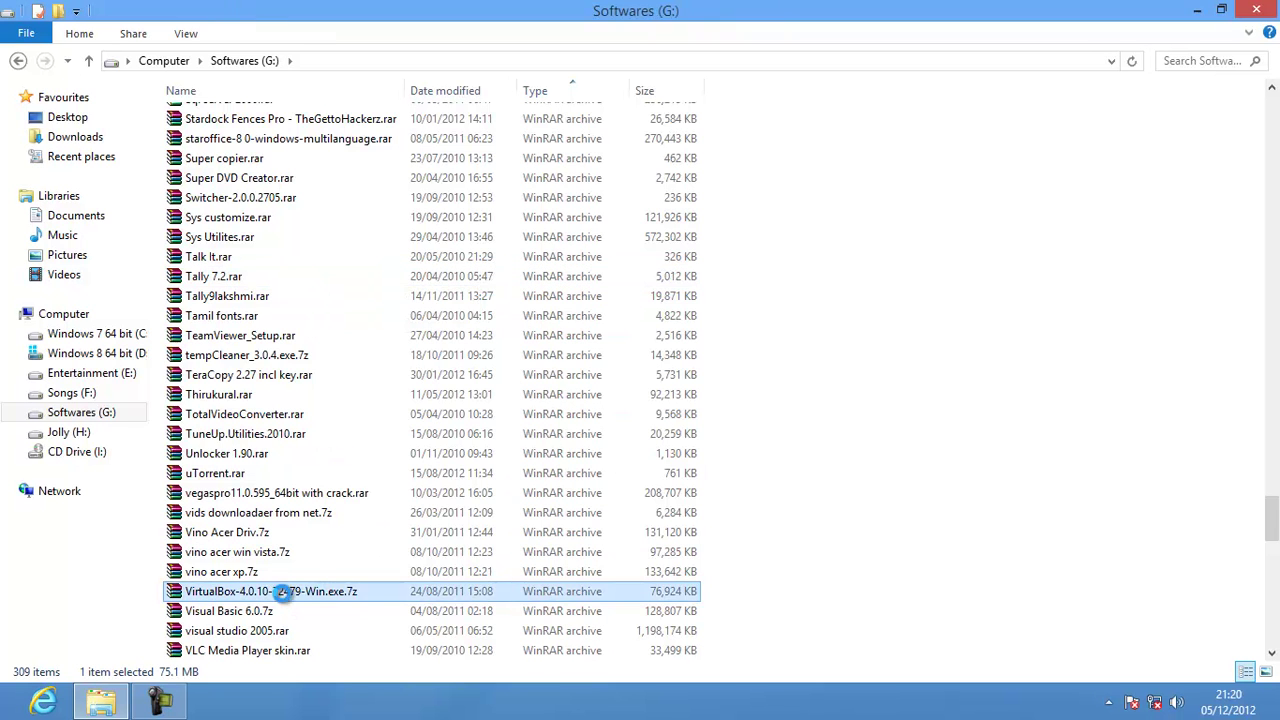
pyautogui.rightClick(281, 591)
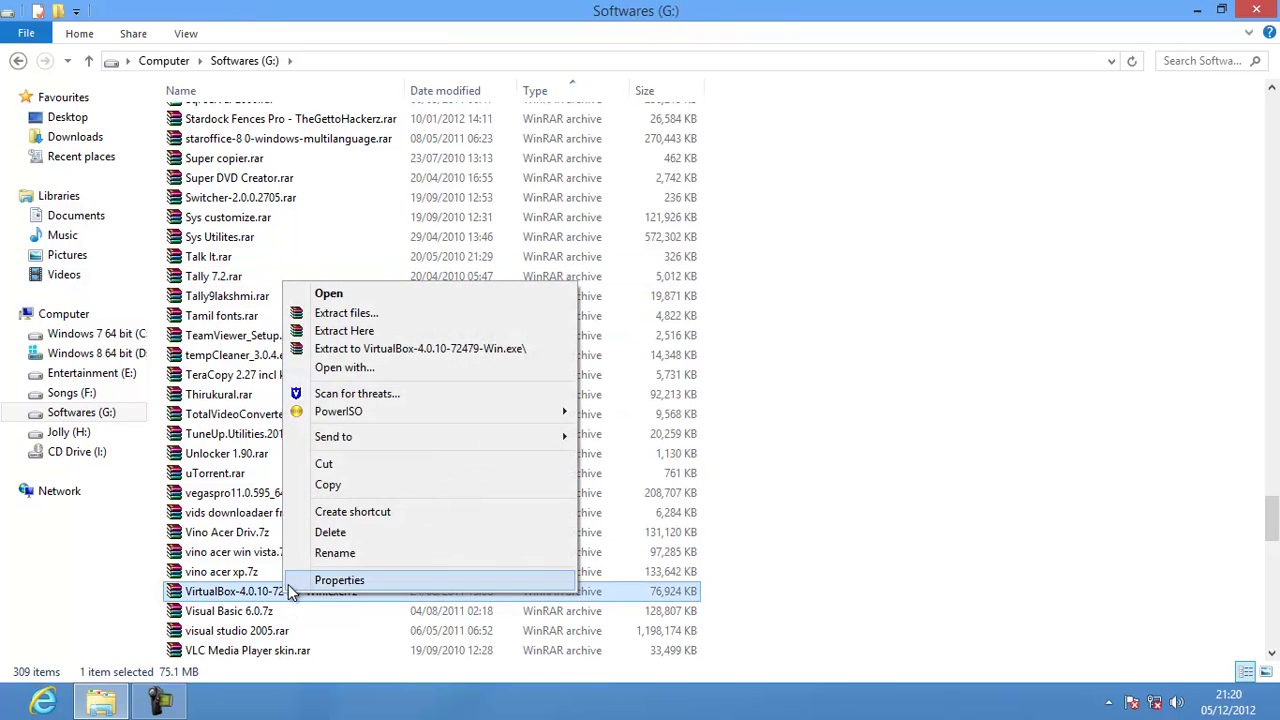
pyautogui.click(376, 352)
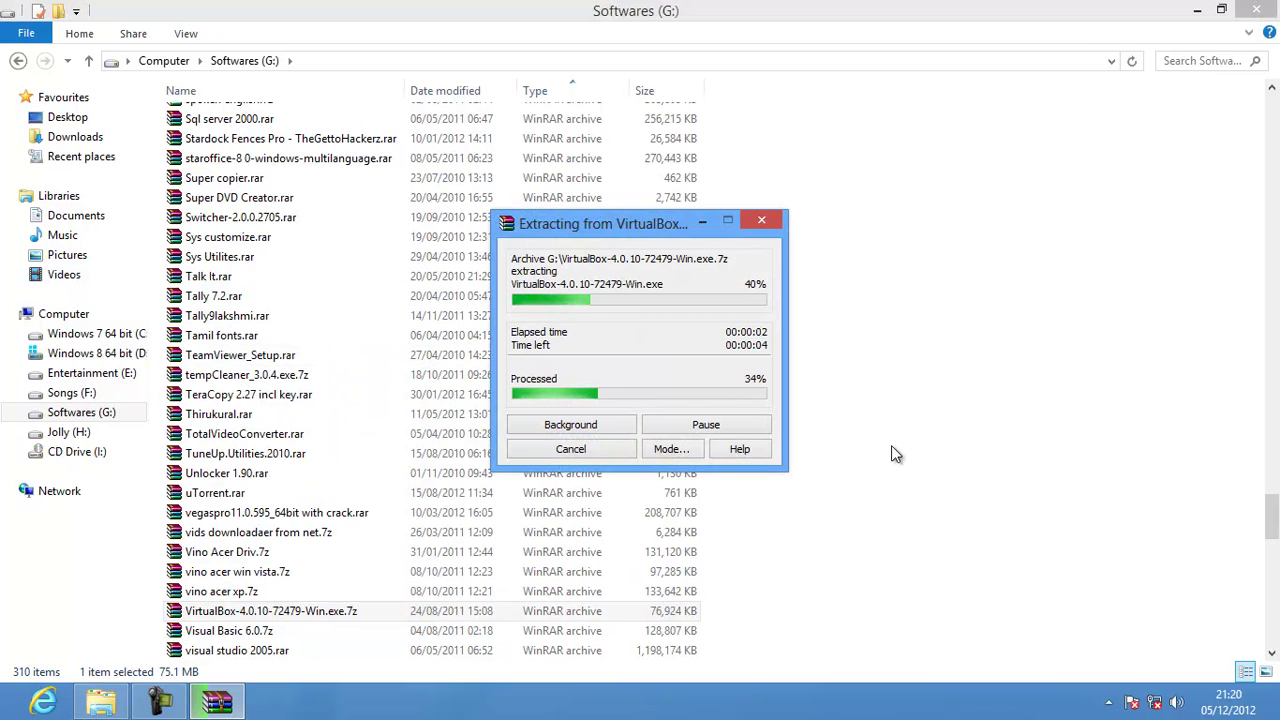
# Open the extracted VirtualBox-4.0.10-72479-Win.exe folder and run the installer inside it as administrator.
pyautogui.moveTo(1272, 516); pyautogui.dragTo(1272, 175)
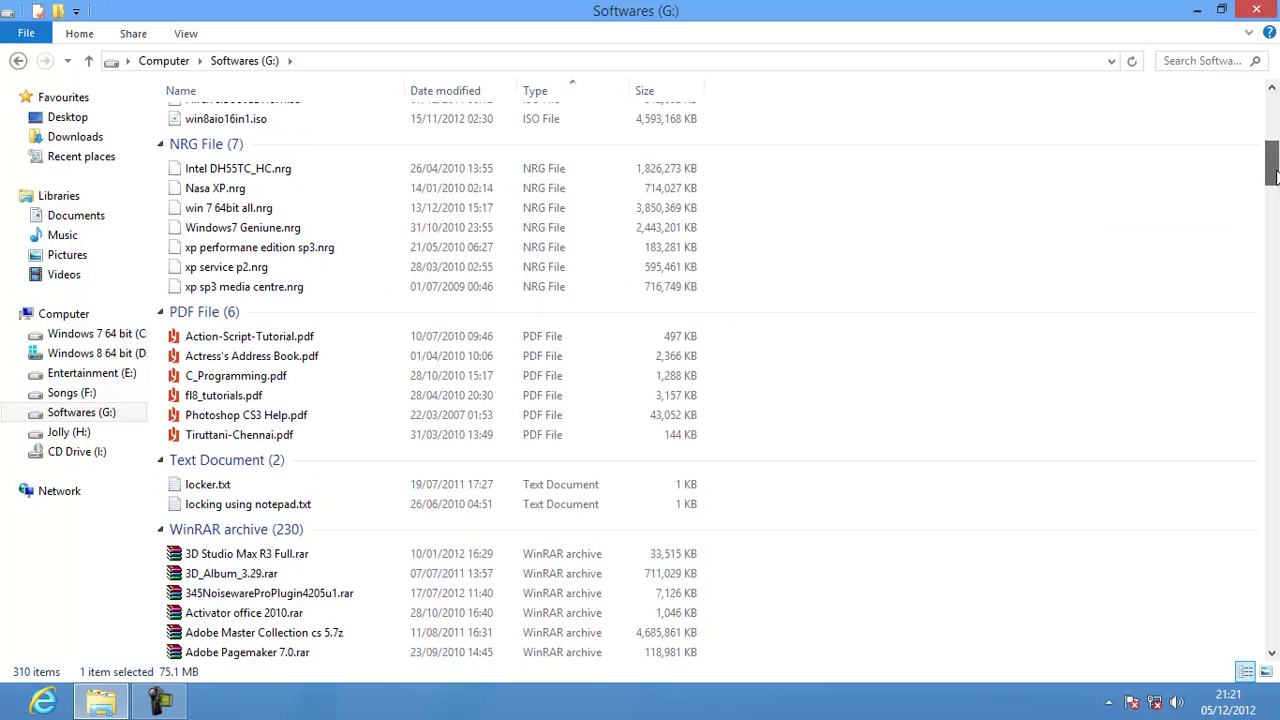
pyautogui.scroll(3, 1157, 249)
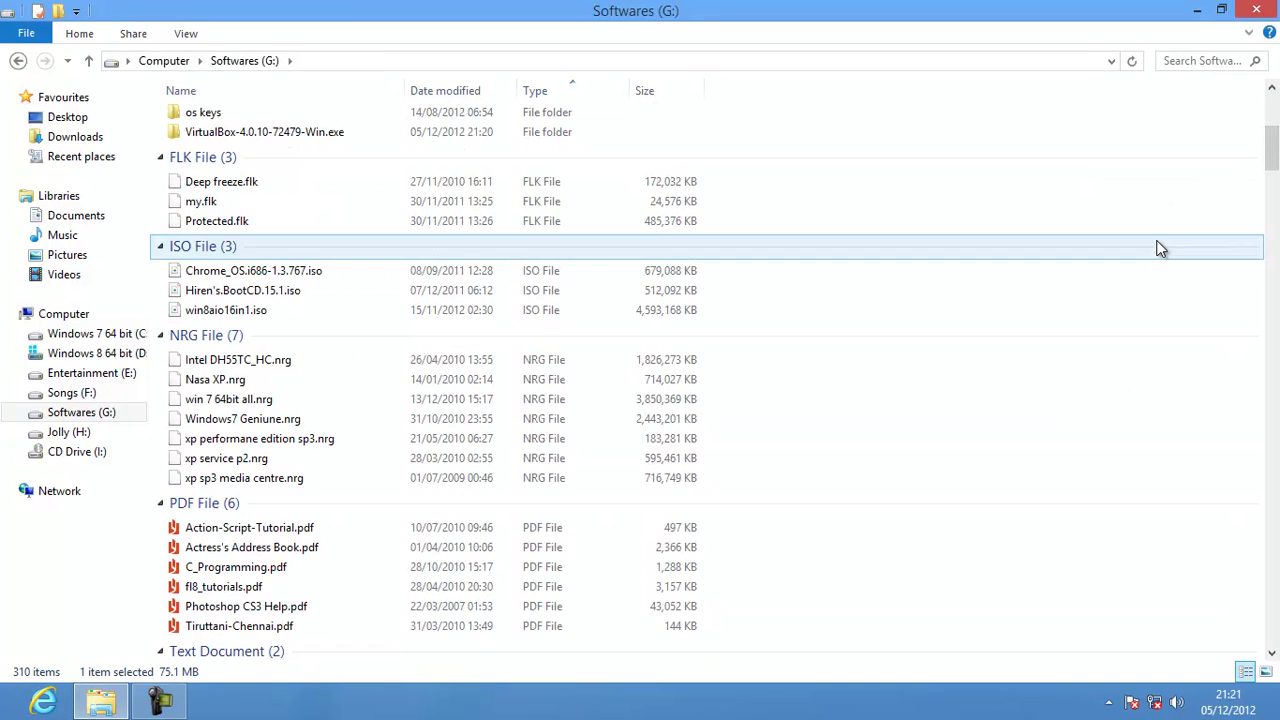
pyautogui.scroll(2, 1157, 249)
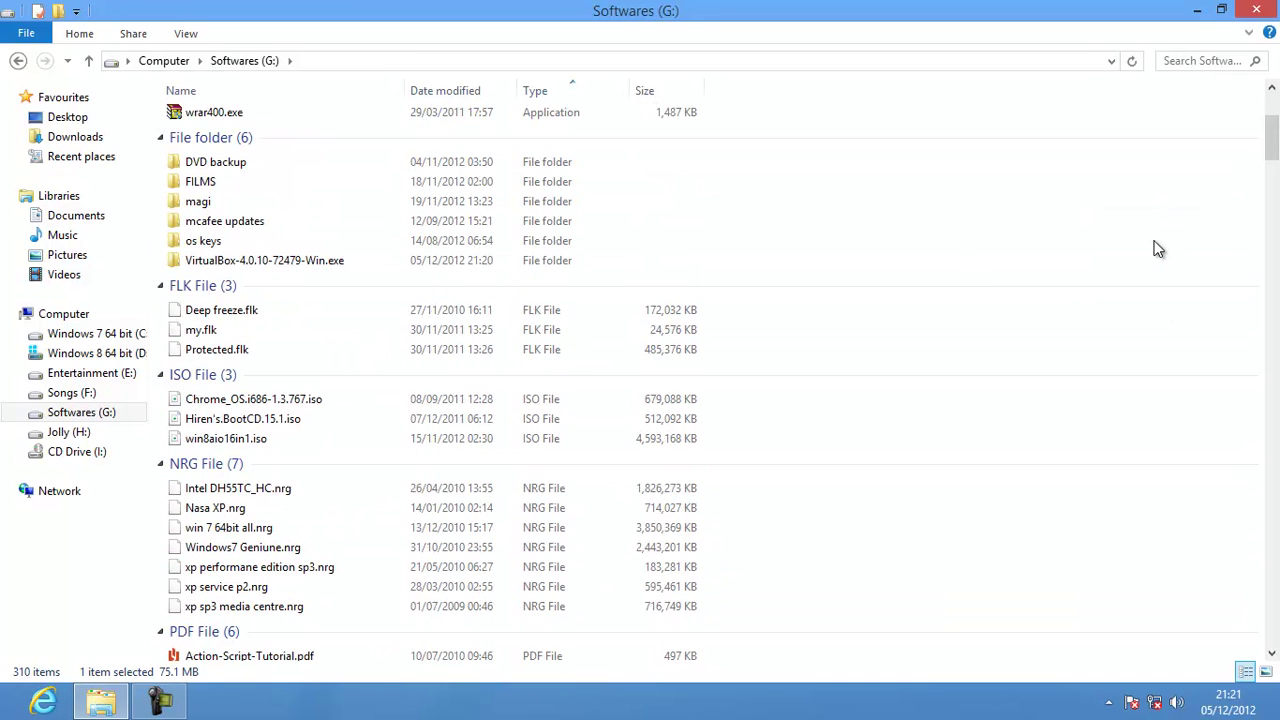
pyautogui.doubleClick(309, 262)
pyautogui.rightClick(314, 191)
pyautogui.click(338, 265)
pyautogui.click(271, 120)
pyautogui.rightClick(271, 118)
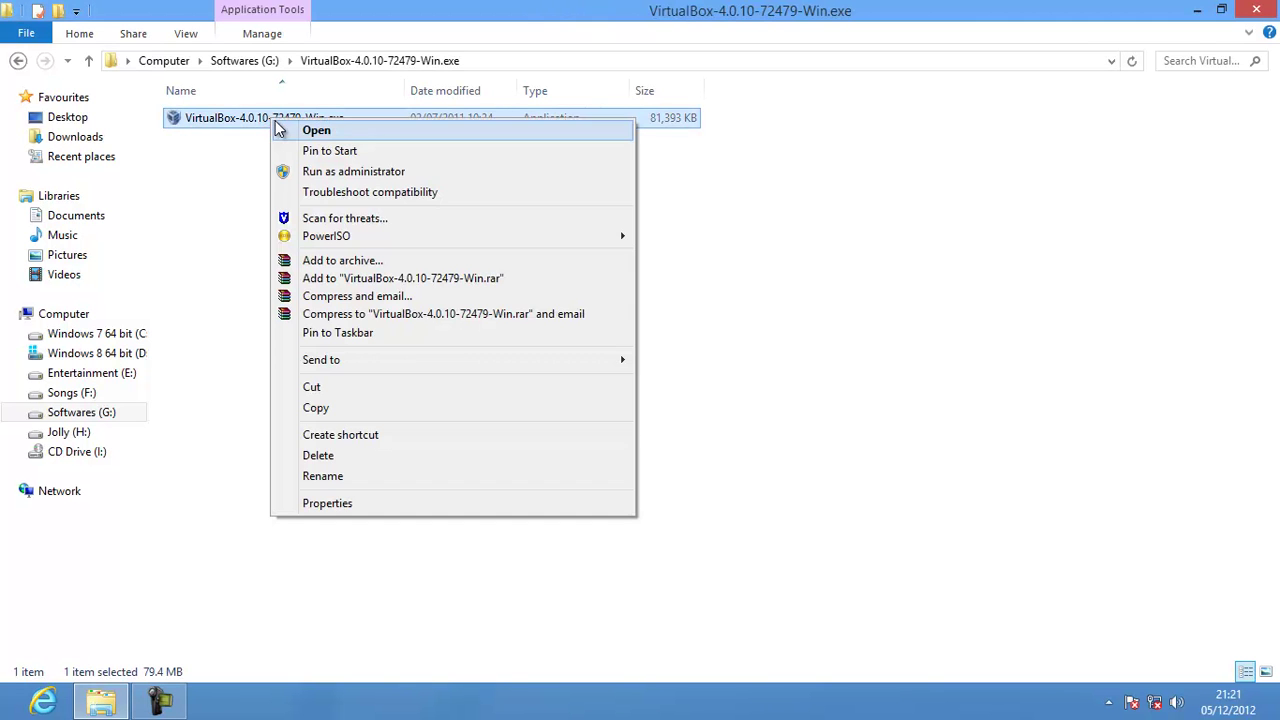
pyautogui.click(314, 172)
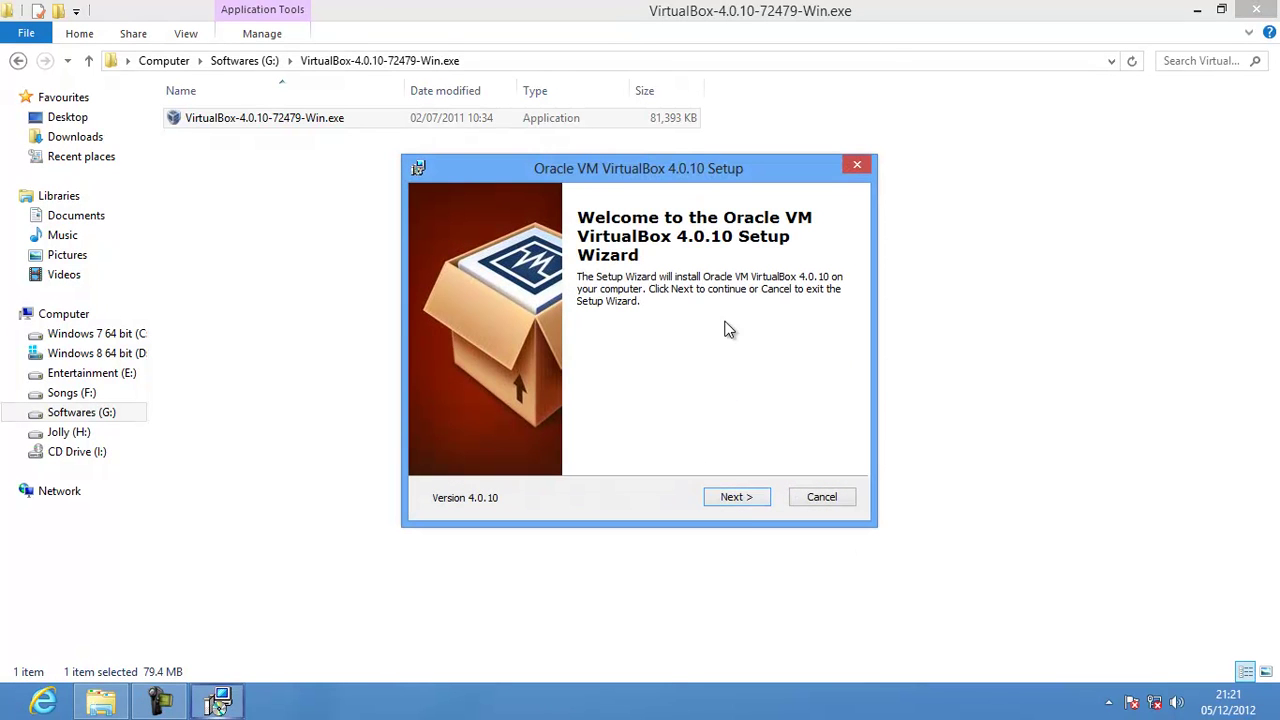
# Accept the default features and location in the VirtualBox setup, toggle the Quick Launch Bar shortcut option, and start the installation.
pyautogui.click(738, 497)
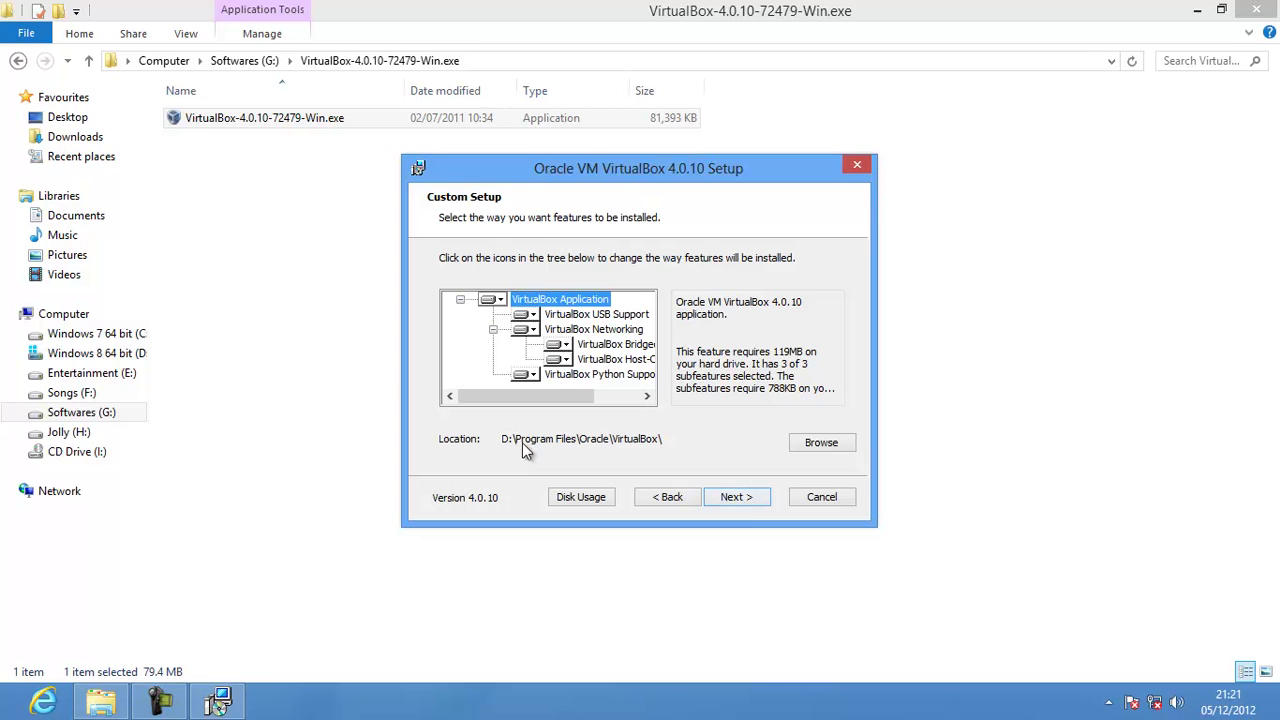
pyautogui.click(736, 497)
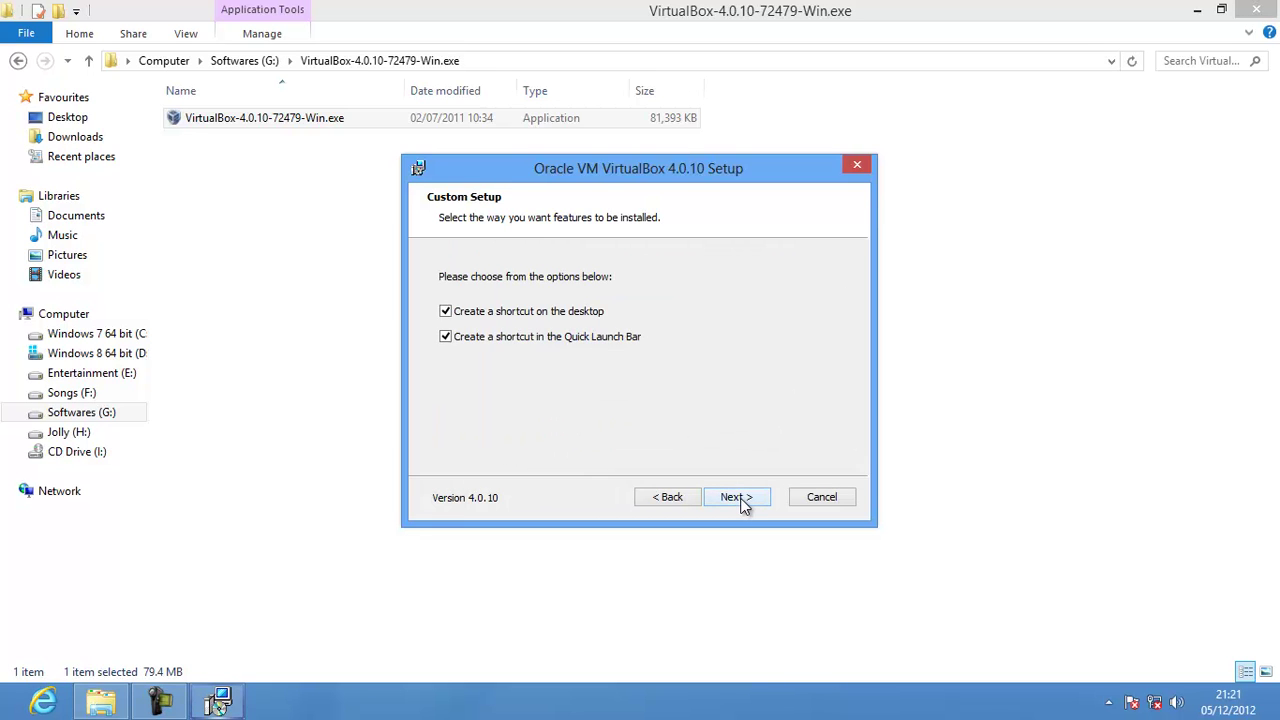
pyautogui.click(524, 340)
pyautogui.click(738, 497)
pyautogui.click(738, 497)
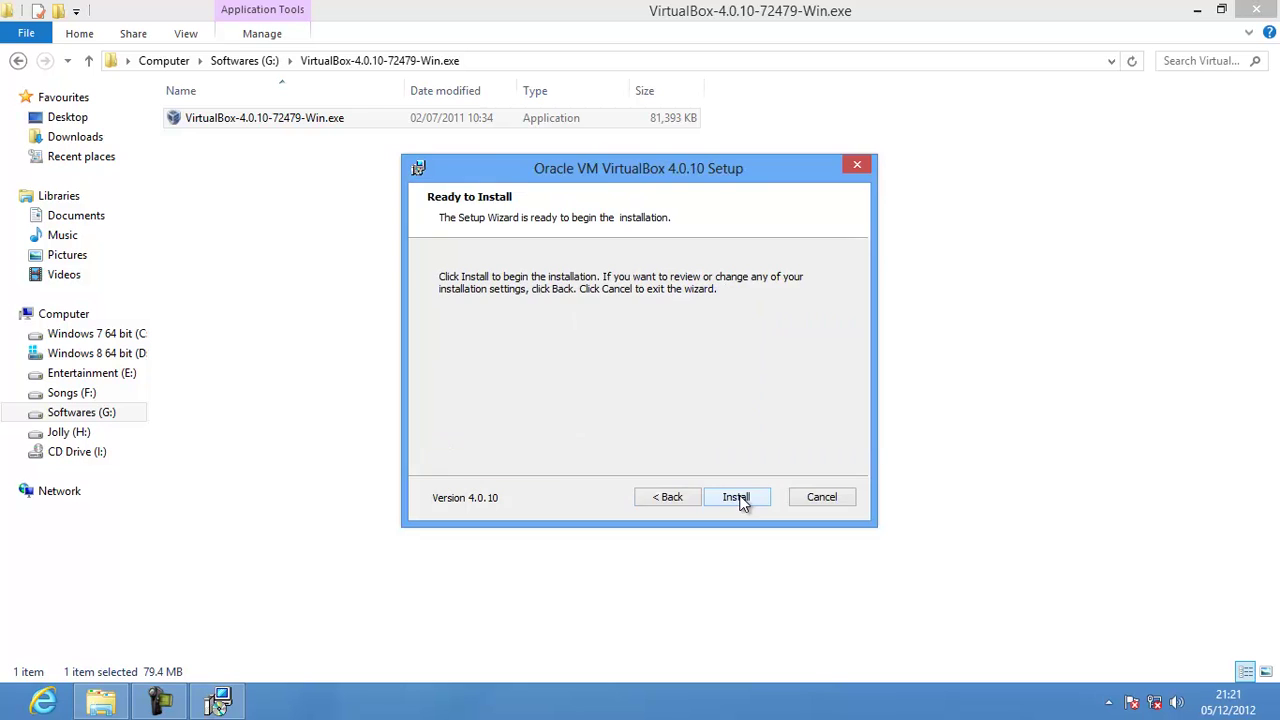
pyautogui.click(738, 497)
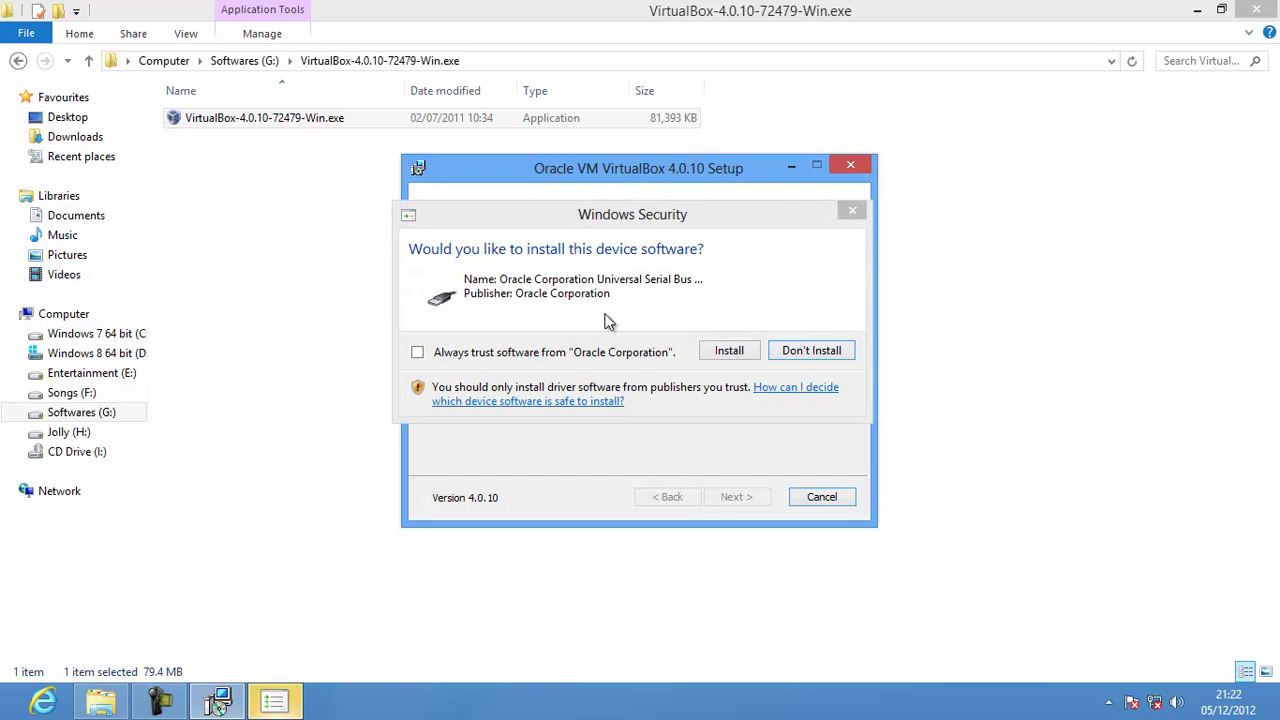
# Install the device software with Oracle Corporation always trusted, and finish the setup with VirtualBox starting after installation.
pyautogui.click(418, 354)
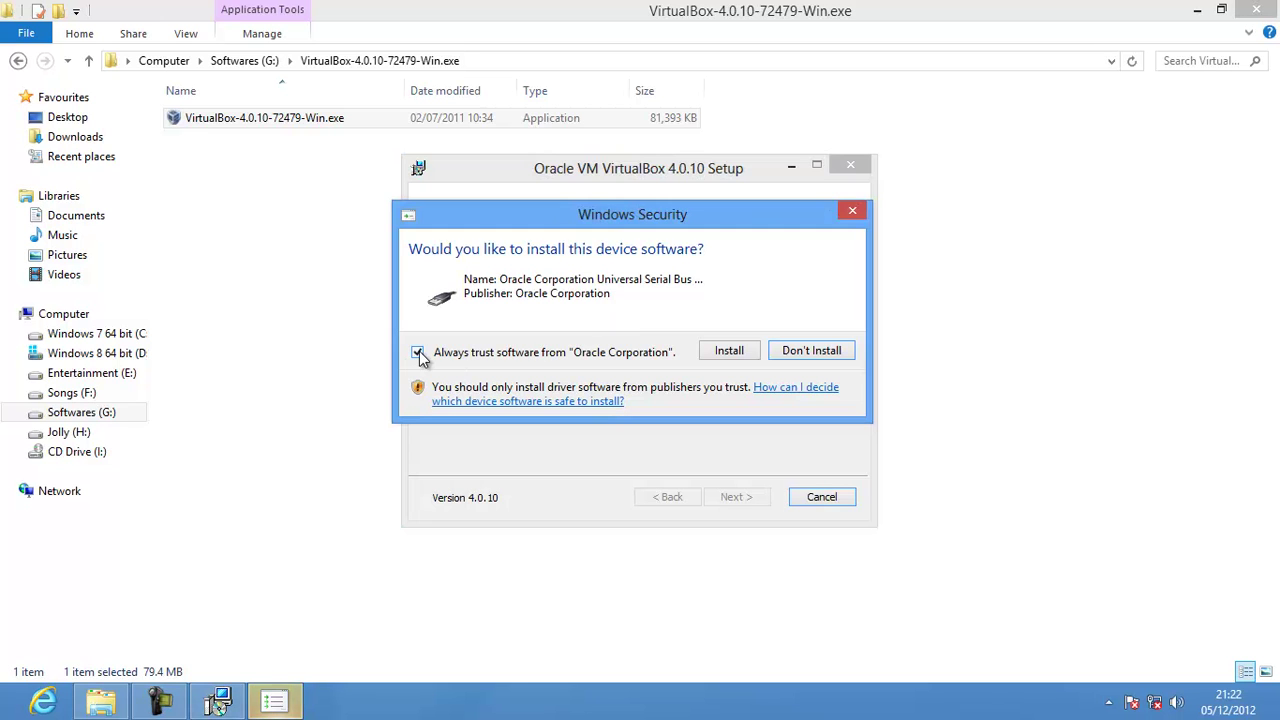
pyautogui.click(418, 354)
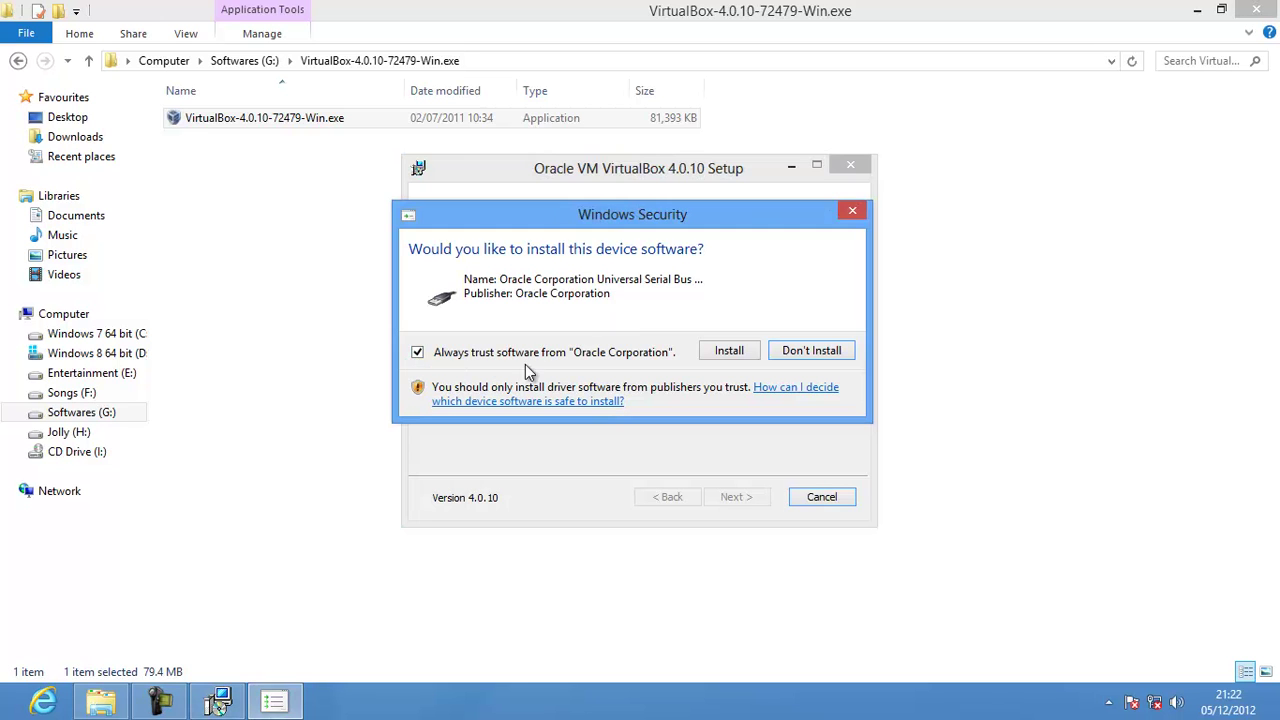
pyautogui.click(728, 352)
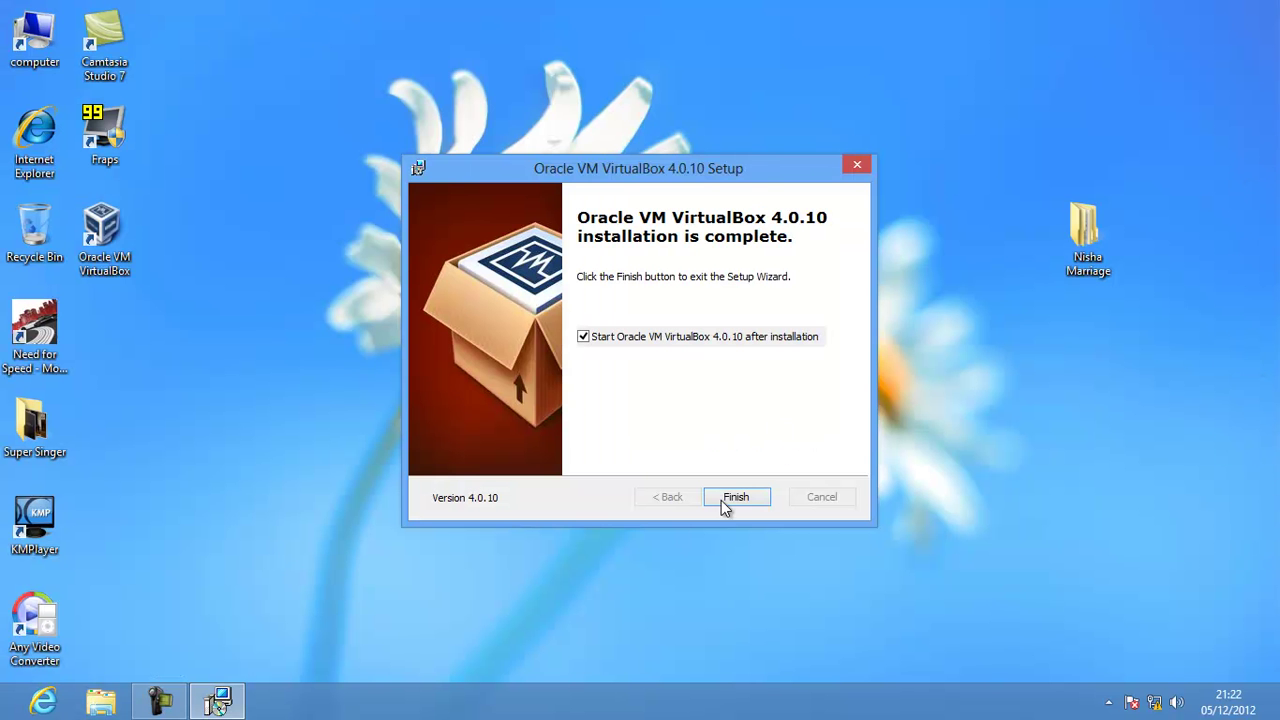
pyautogui.click(736, 498)
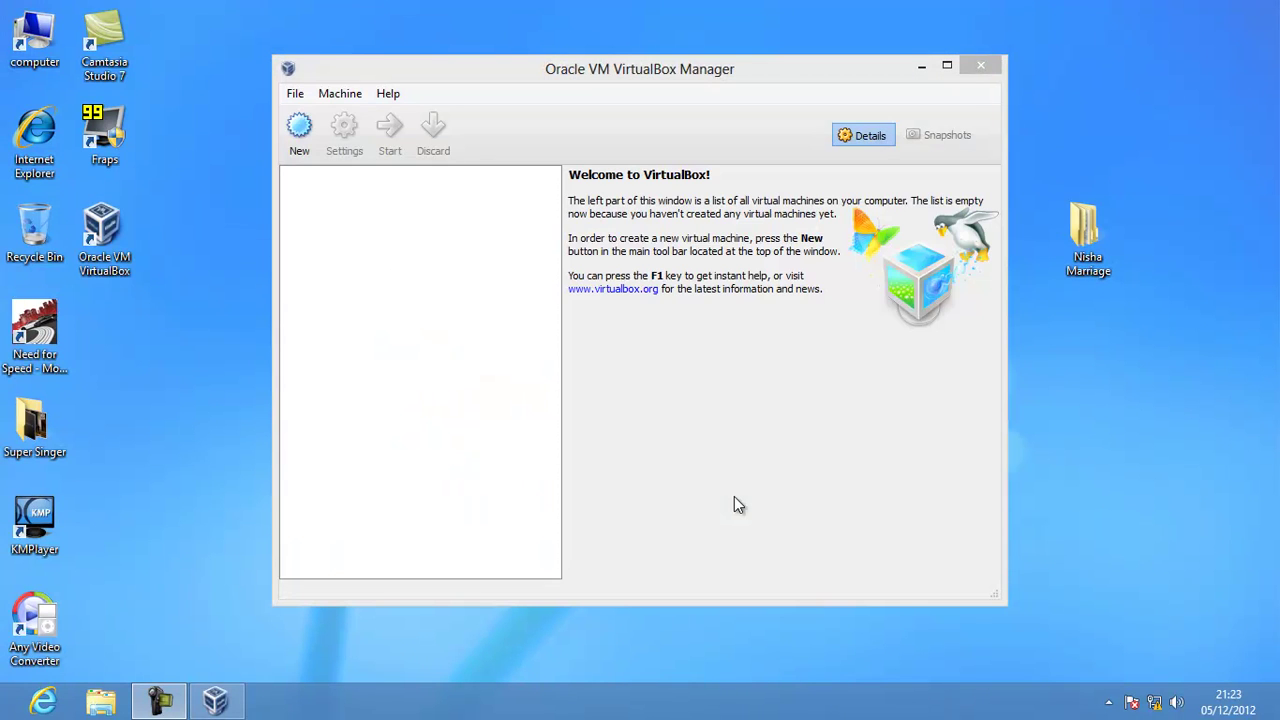
# Start a new virtual machine named xp with OS type Windows XP and 992 MB of base memory.
pyautogui.moveTo(762, 81); pyautogui.dragTo(793, 50)
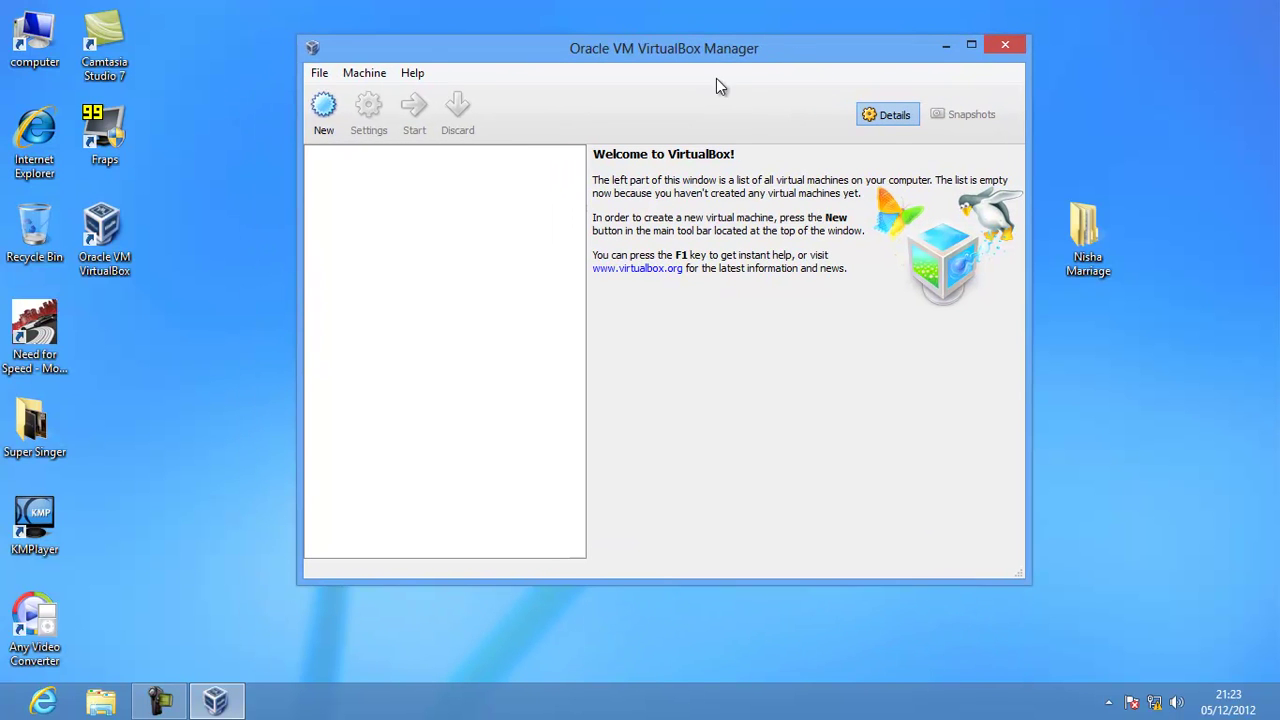
pyautogui.click(326, 106)
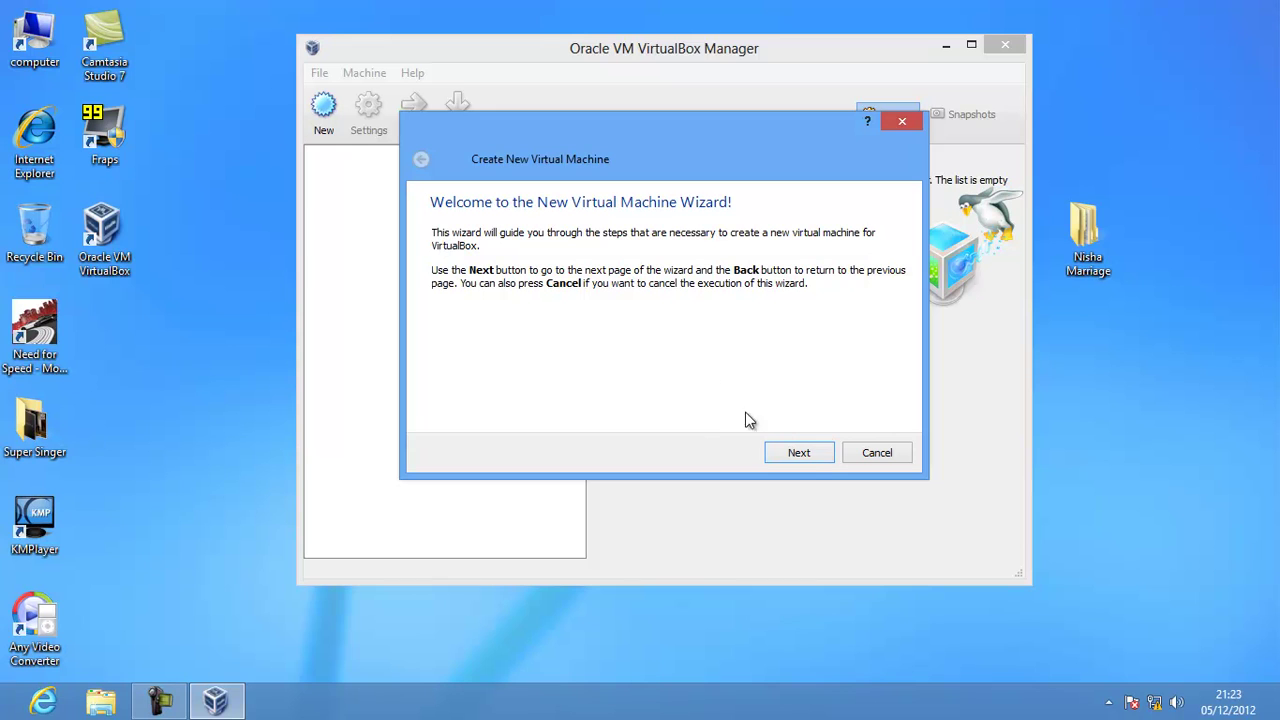
pyautogui.click(799, 453)
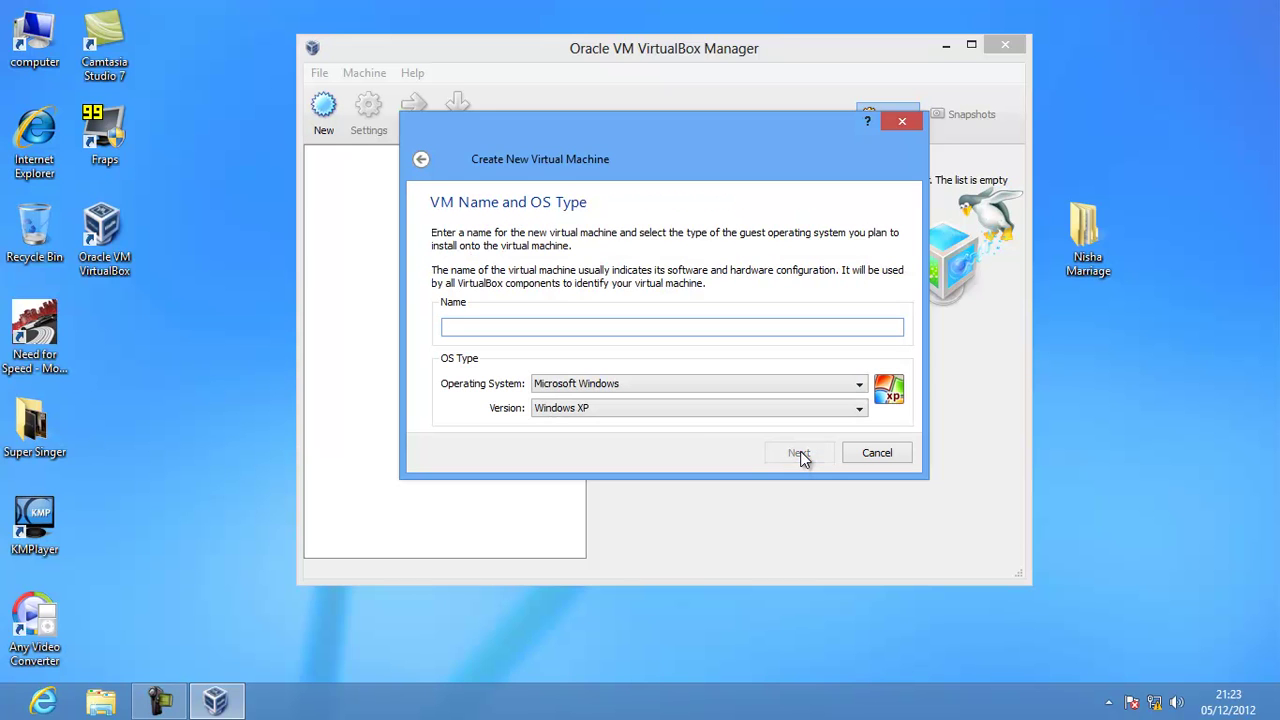
pyautogui.write('xp')
pyautogui.click(799, 453)
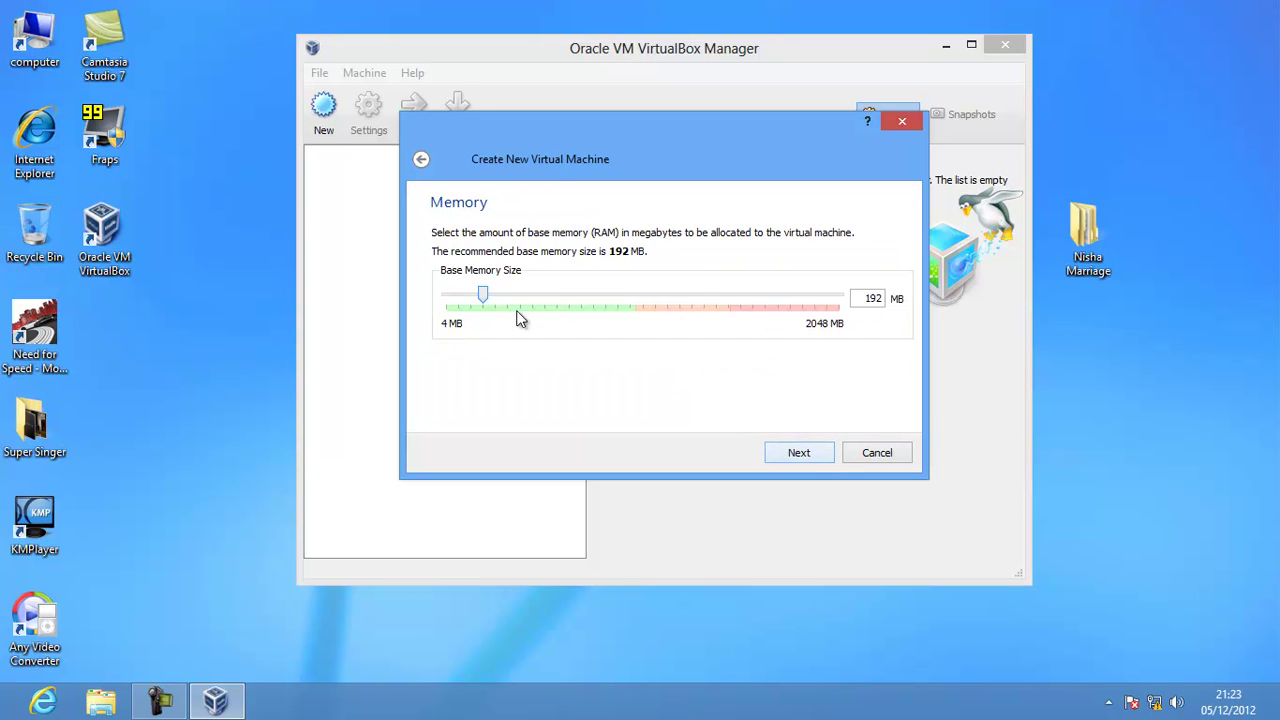
pyautogui.moveTo(485, 293); pyautogui.dragTo(640, 304)
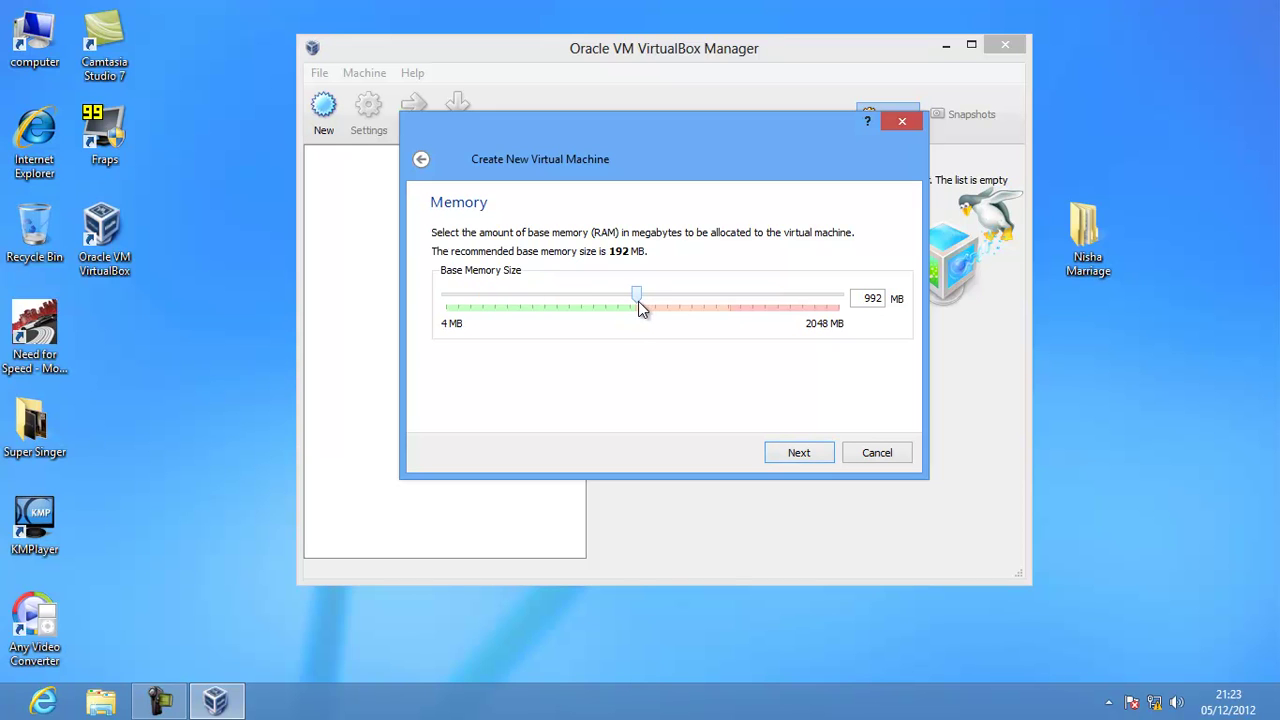
pyautogui.click(801, 456)
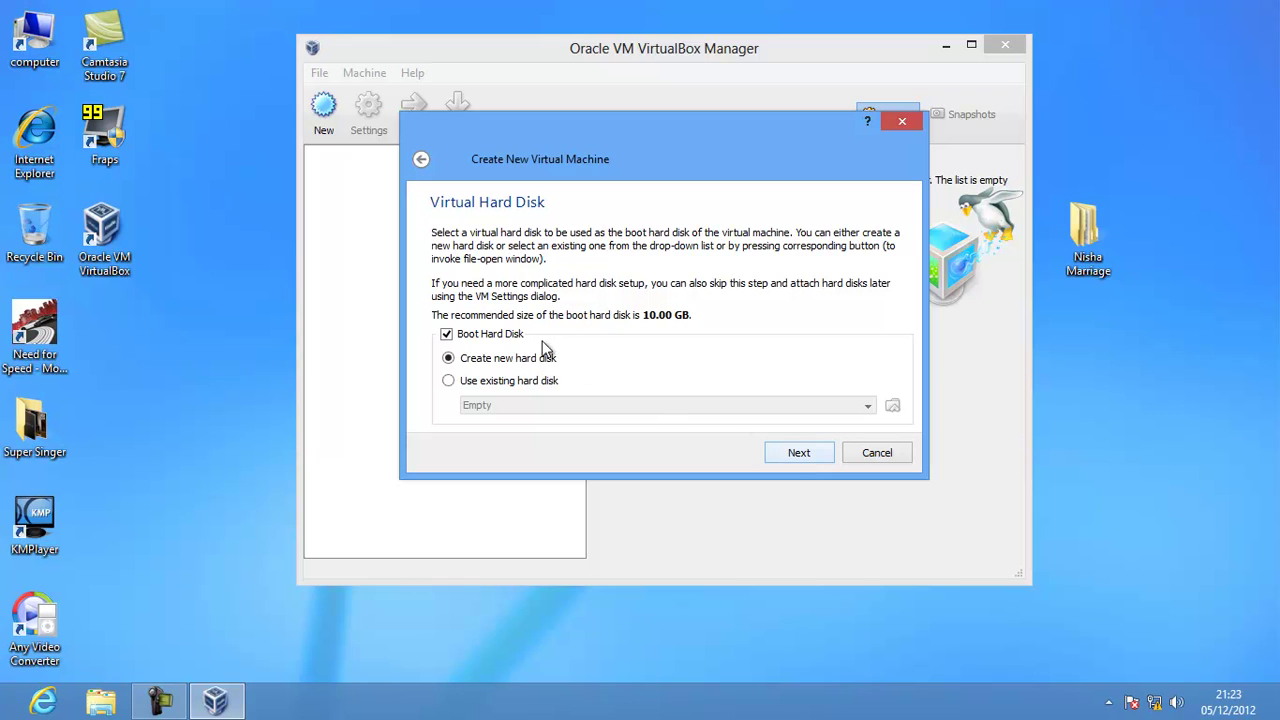
# Create a new dynamically expanding 10.00 GB boot hard disk named xp and finish creating the virtual machine.
pyautogui.click(798, 455)
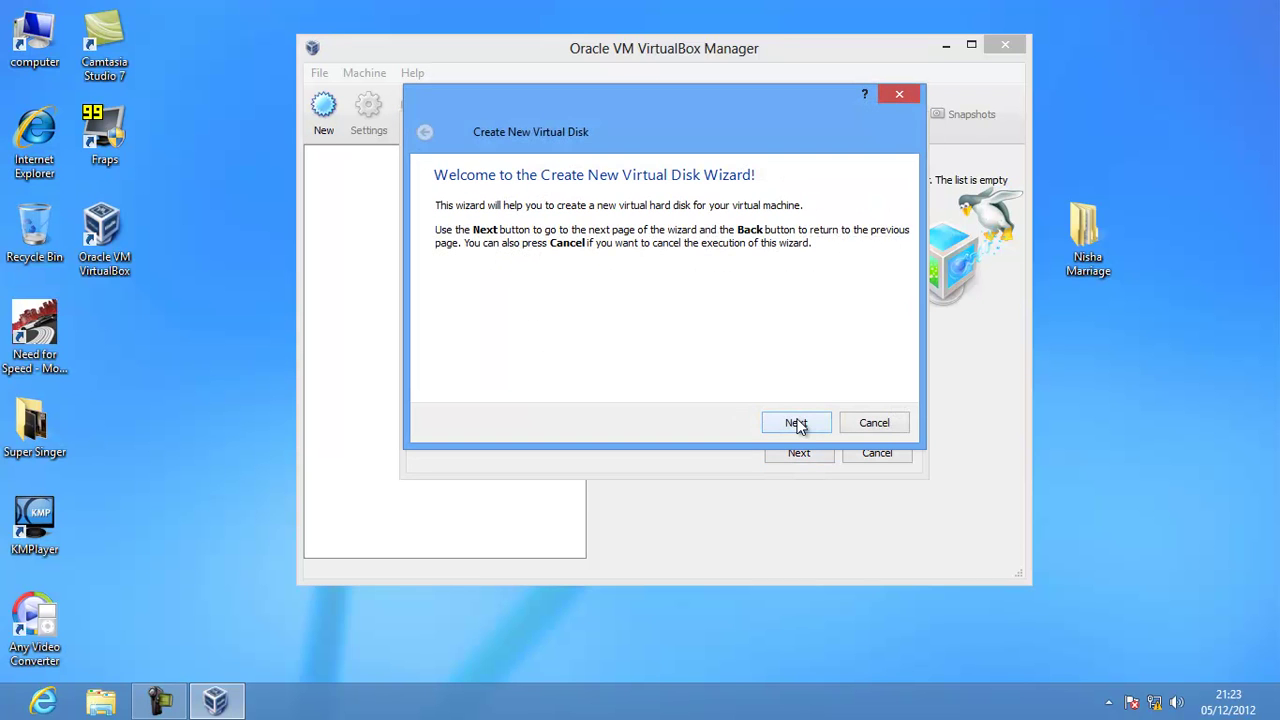
pyautogui.click(795, 423)
pyautogui.click(796, 423)
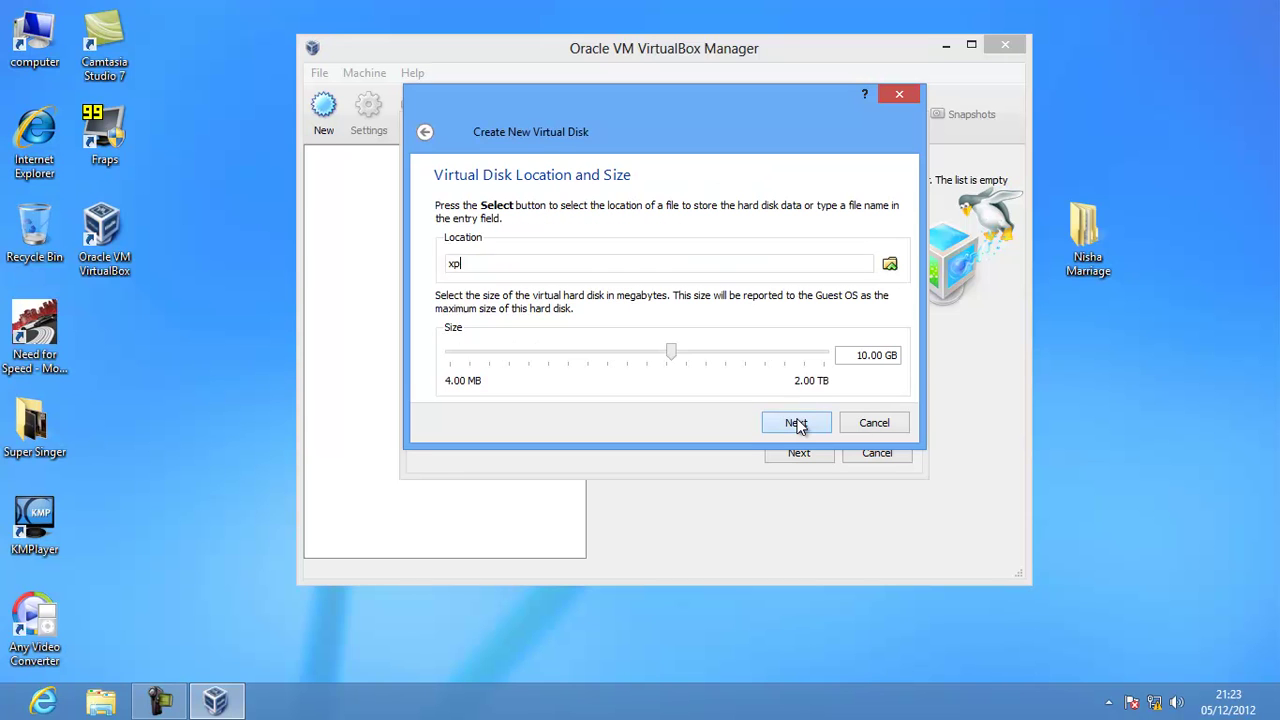
pyautogui.click(796, 423)
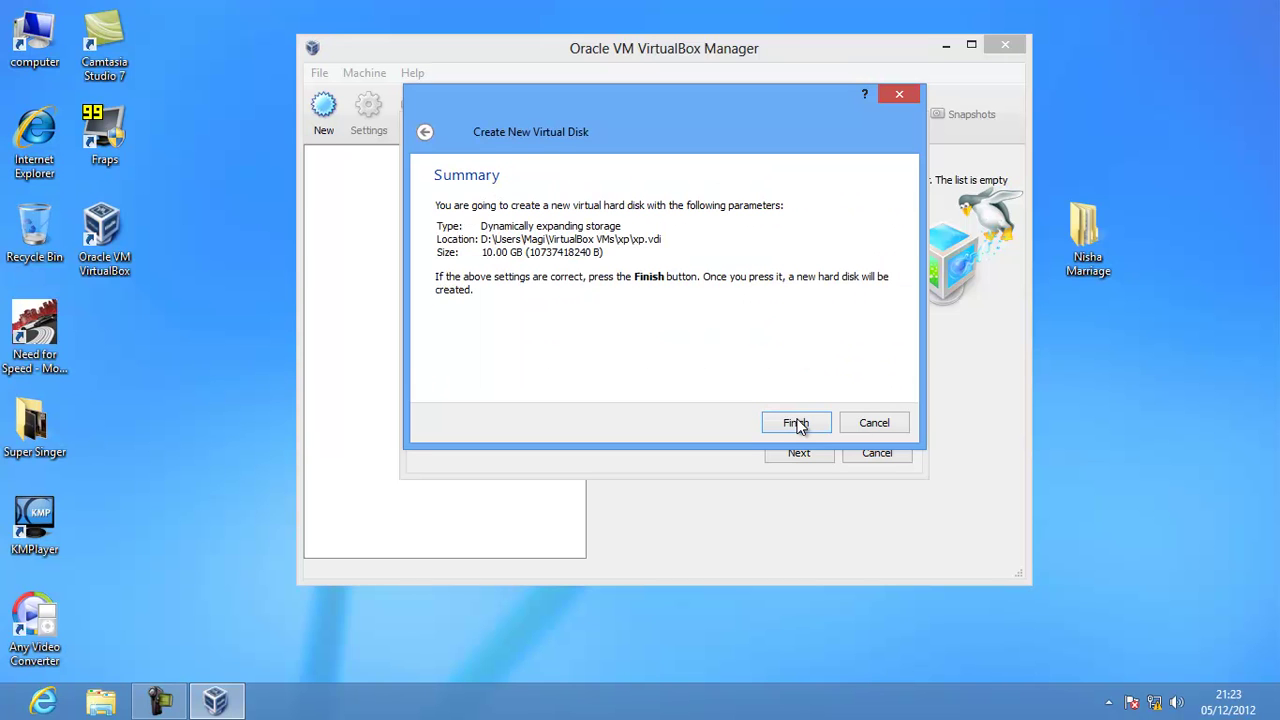
pyautogui.click(796, 423)
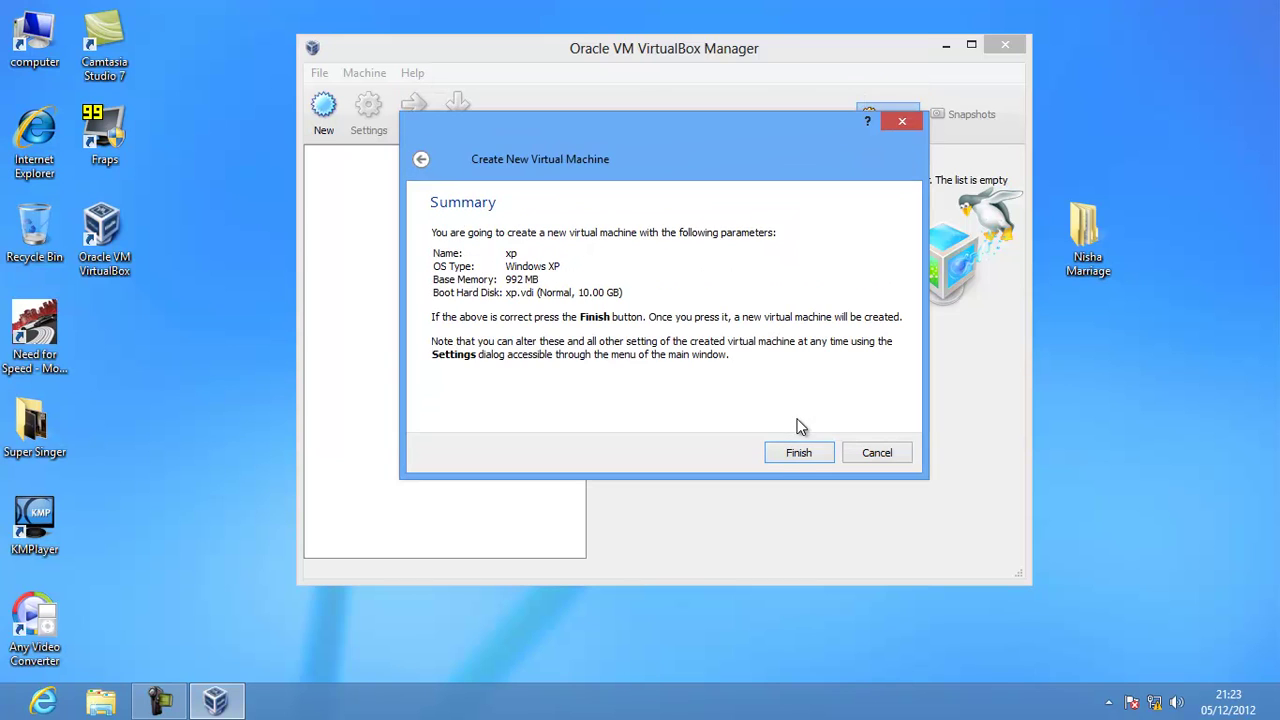
pyautogui.click(788, 450)
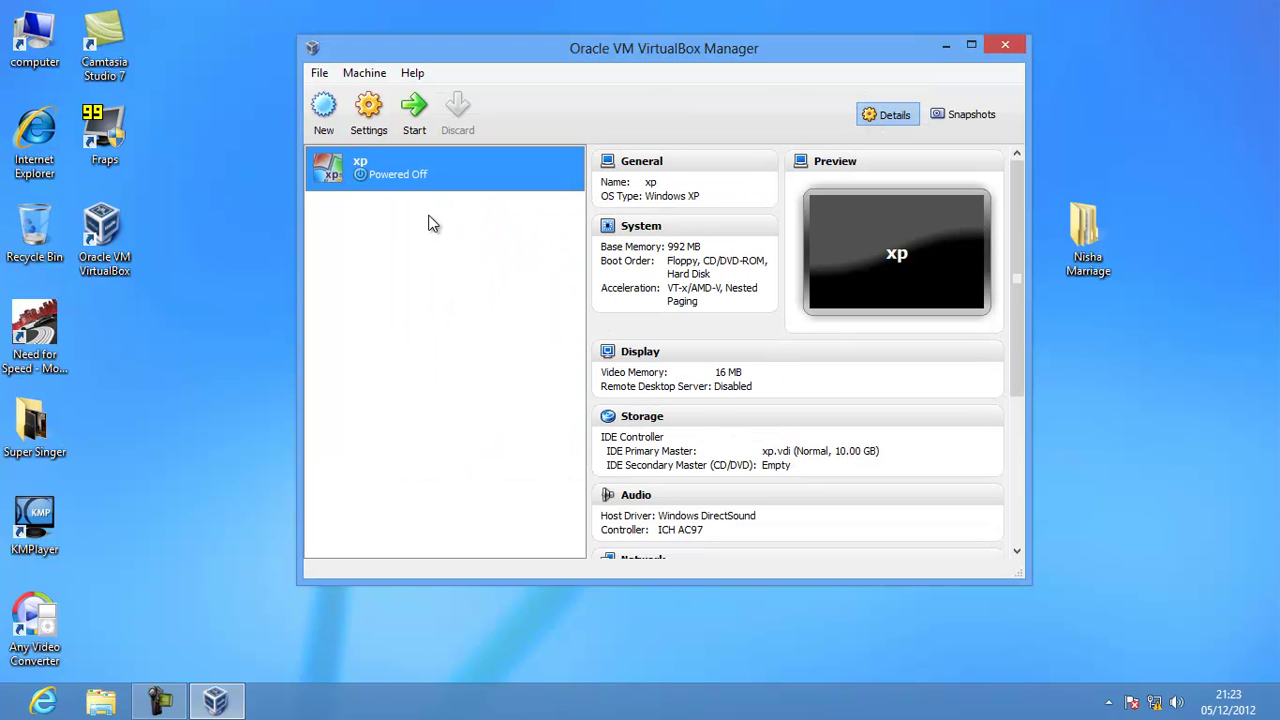
# Review the xp machine's General and System settings, set its processor count to 2, and save the settings.
pyautogui.click(368, 112)
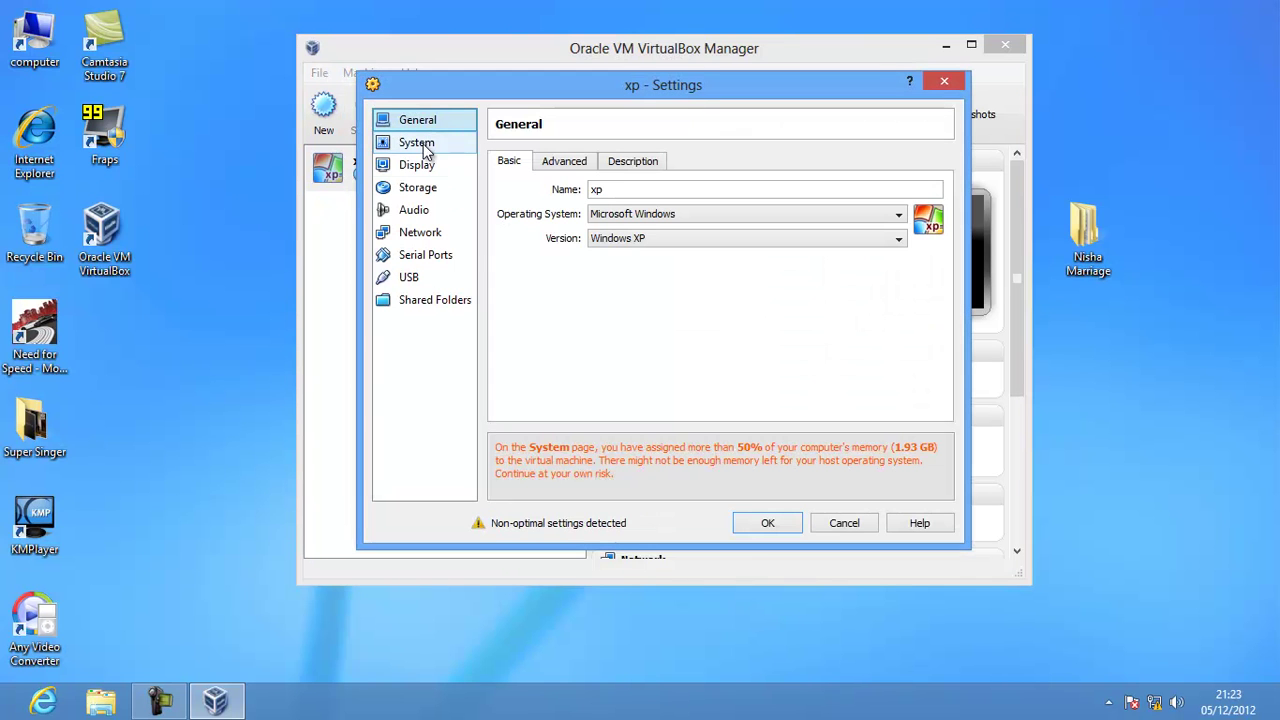
pyautogui.click(566, 163)
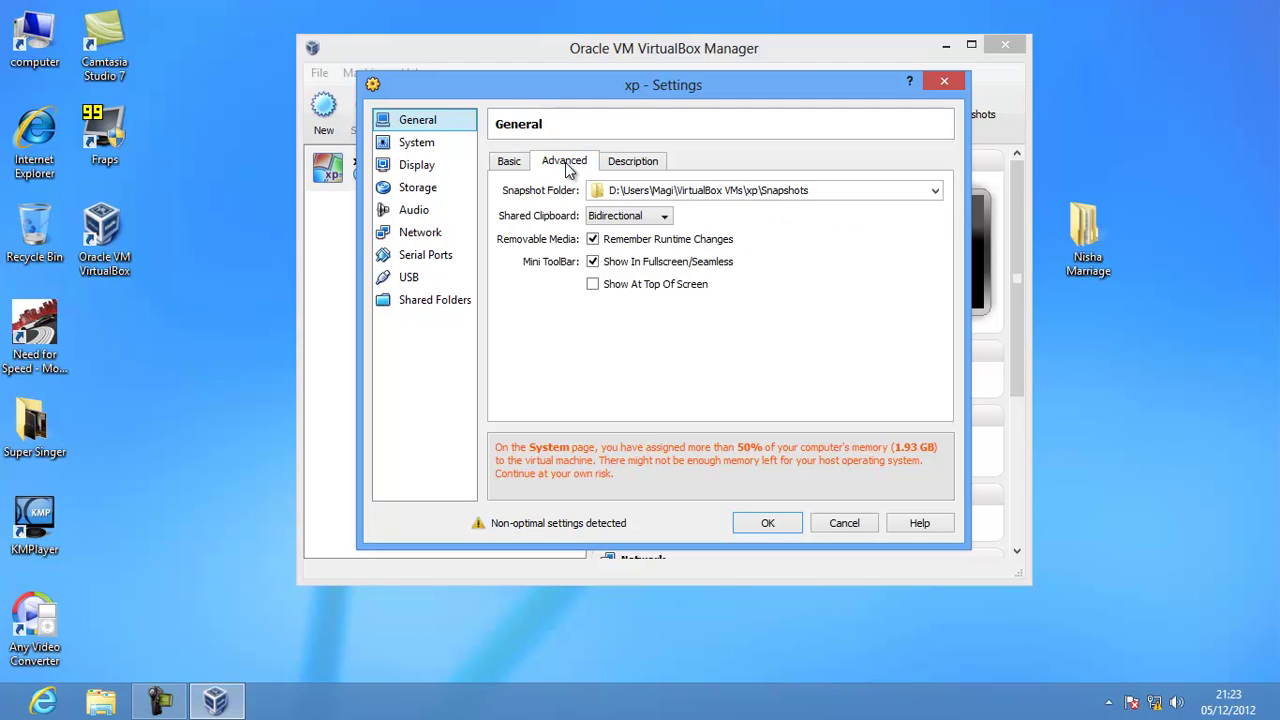
pyautogui.click(635, 164)
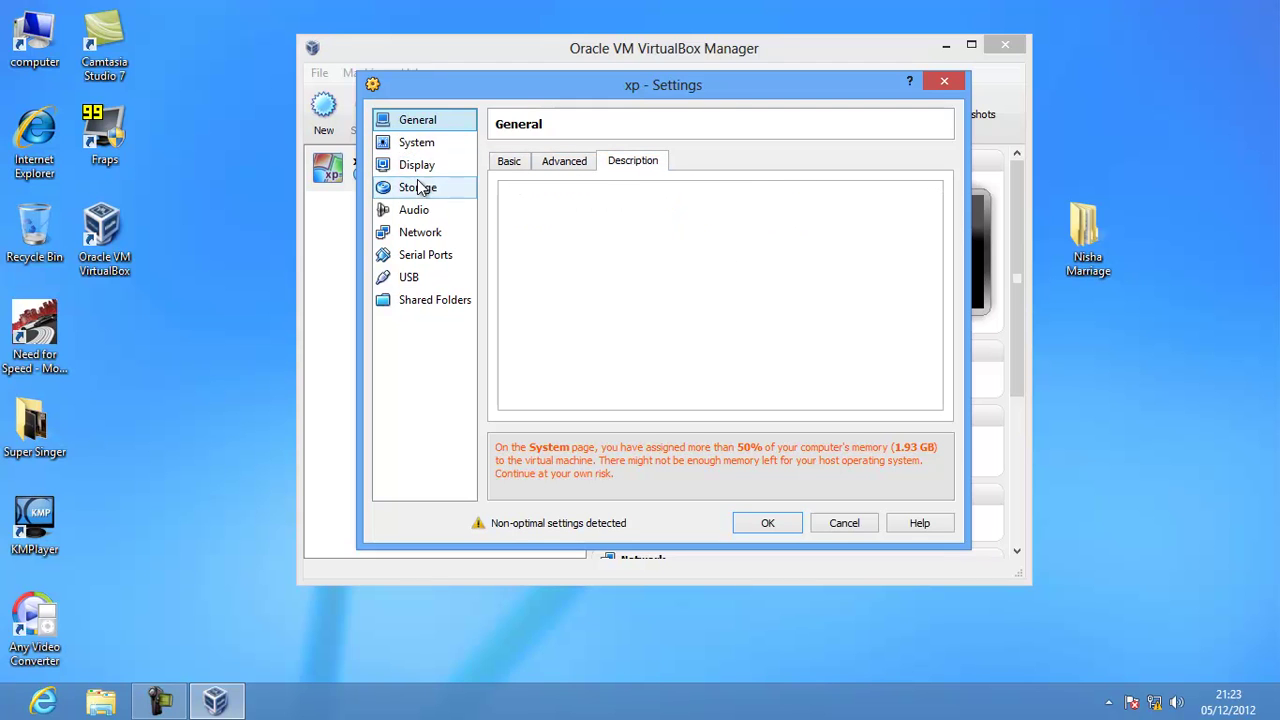
pyautogui.click(427, 145)
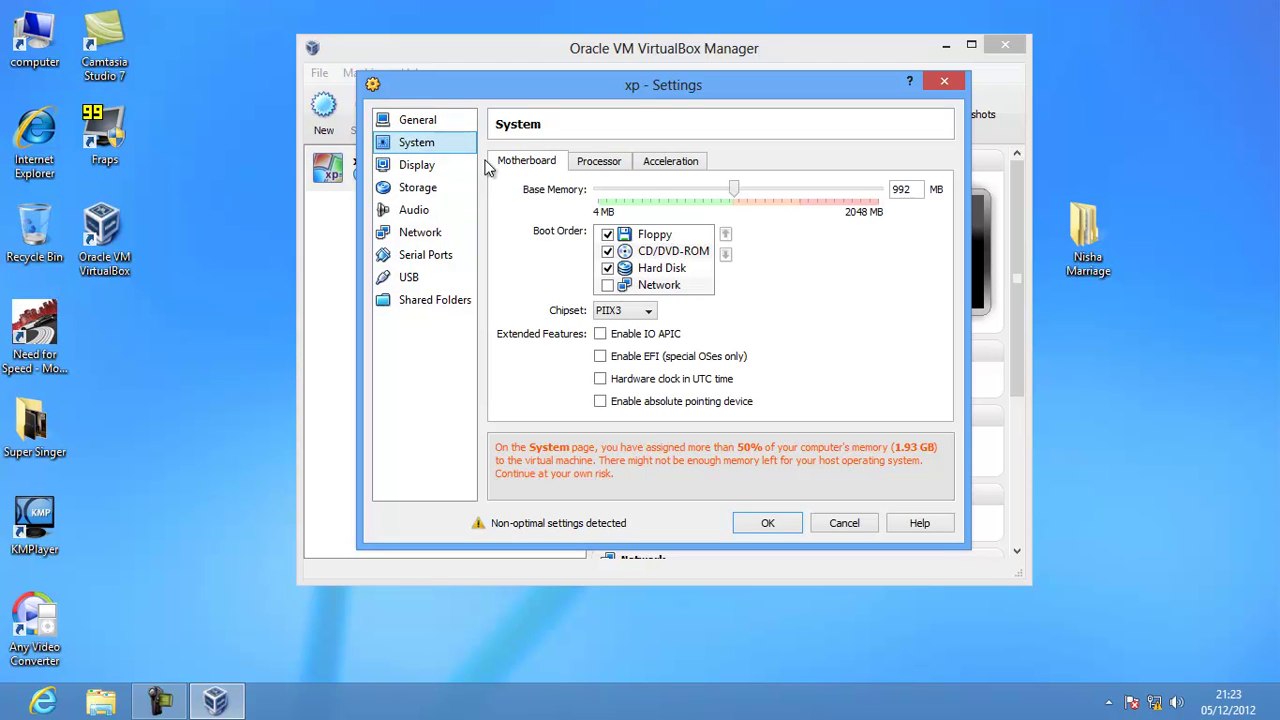
pyautogui.click(597, 163)
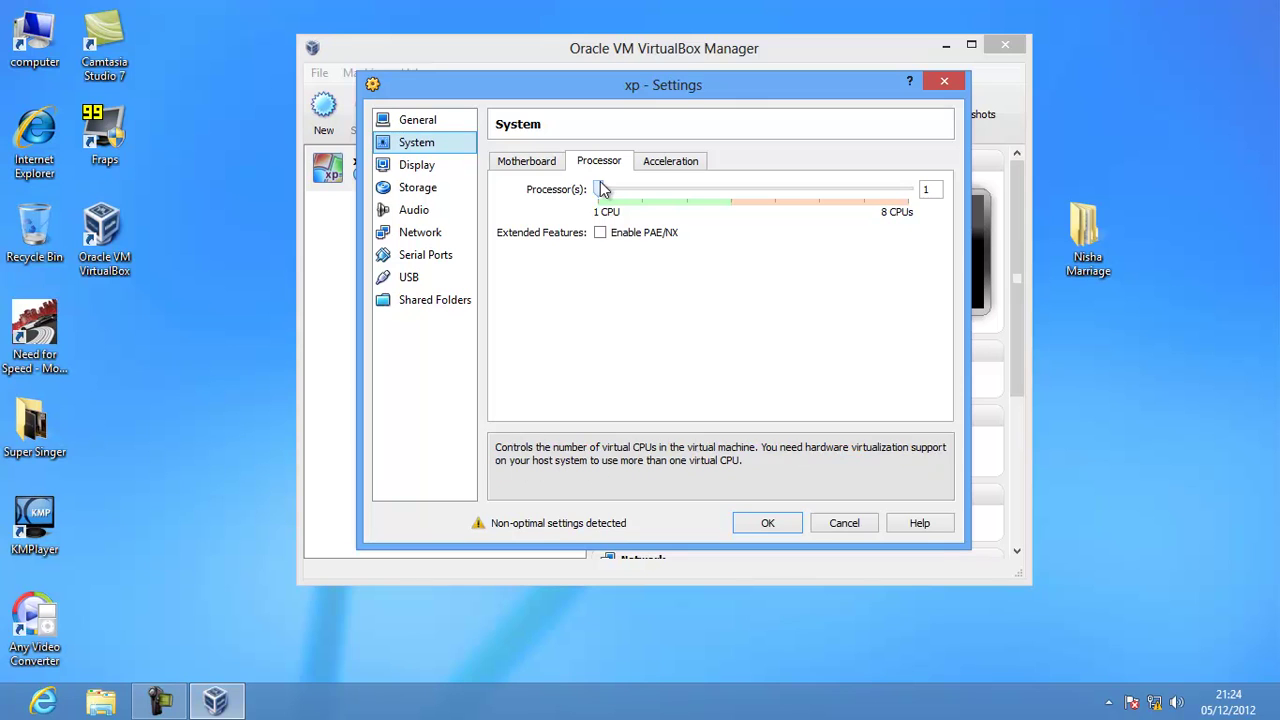
pyautogui.moveTo(601, 193); pyautogui.dragTo(642, 190)
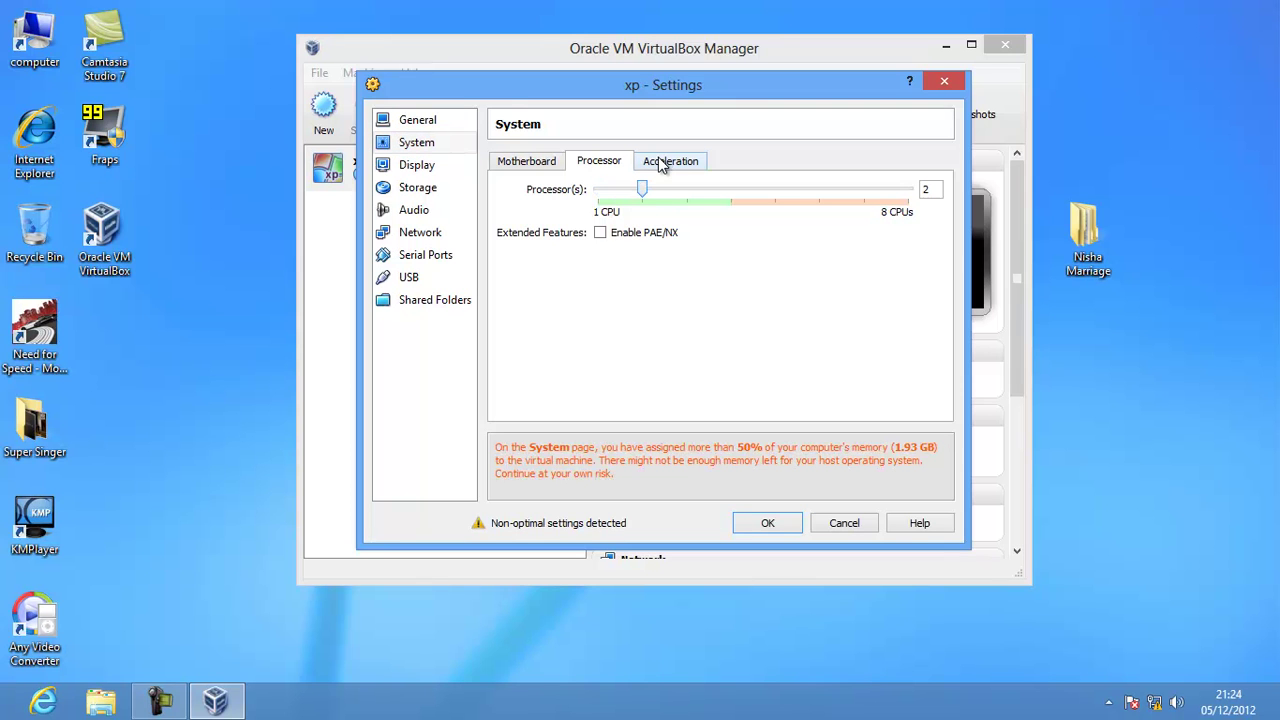
pyautogui.click(659, 165)
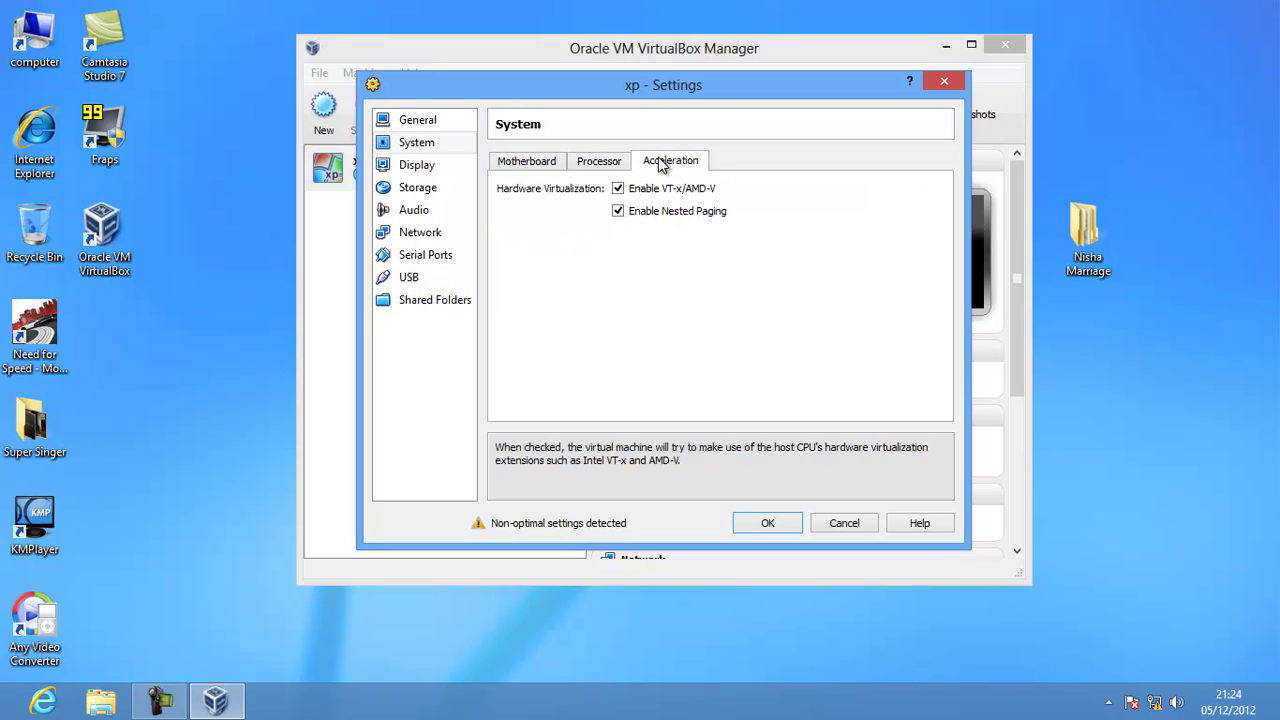
pyautogui.click(510, 164)
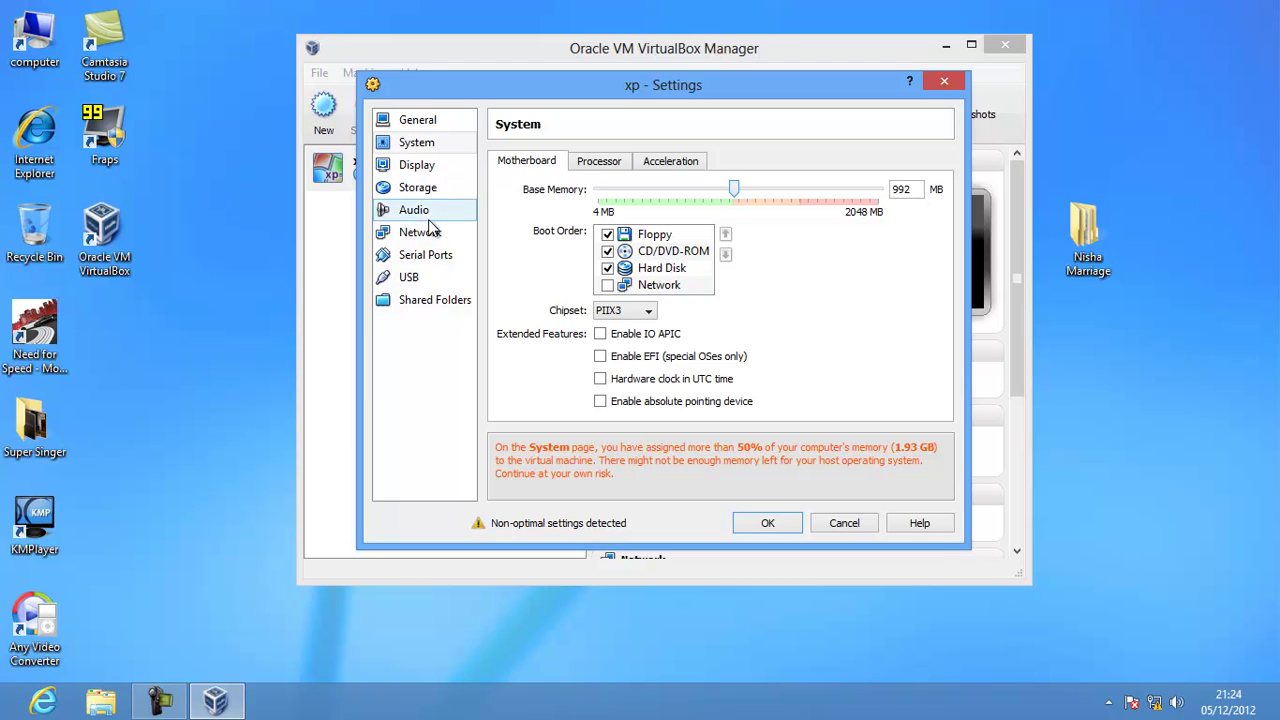
pyautogui.click(766, 523)
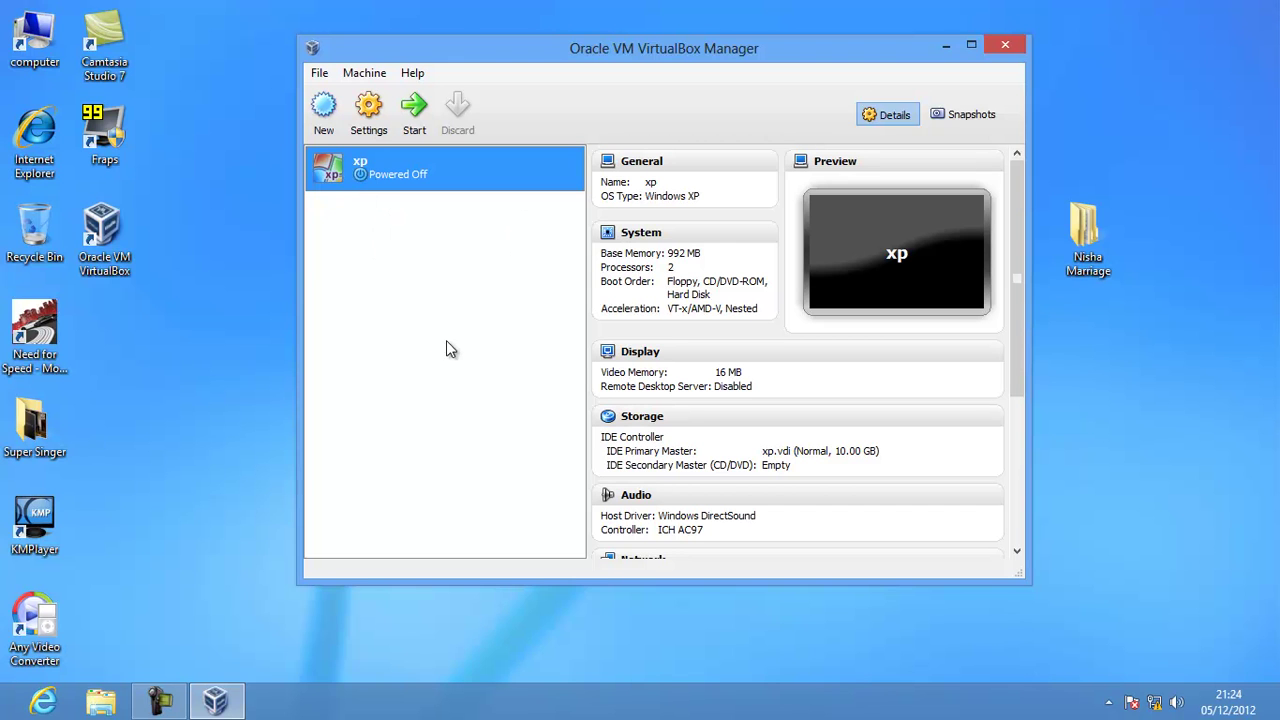
# Mount the image xp service p2.nrg from Softwares (G:) in the PowerISO virtual drive.
pyautogui.click(1108, 703)
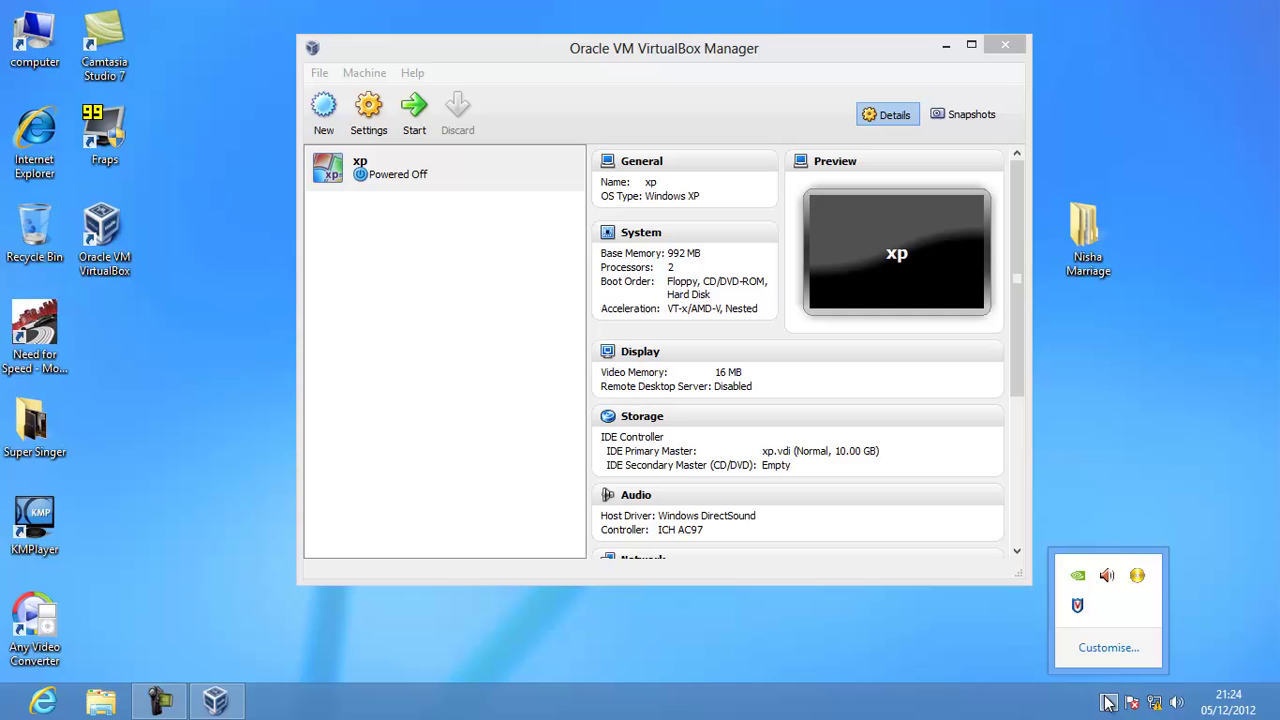
pyautogui.rightClick(1140, 580)
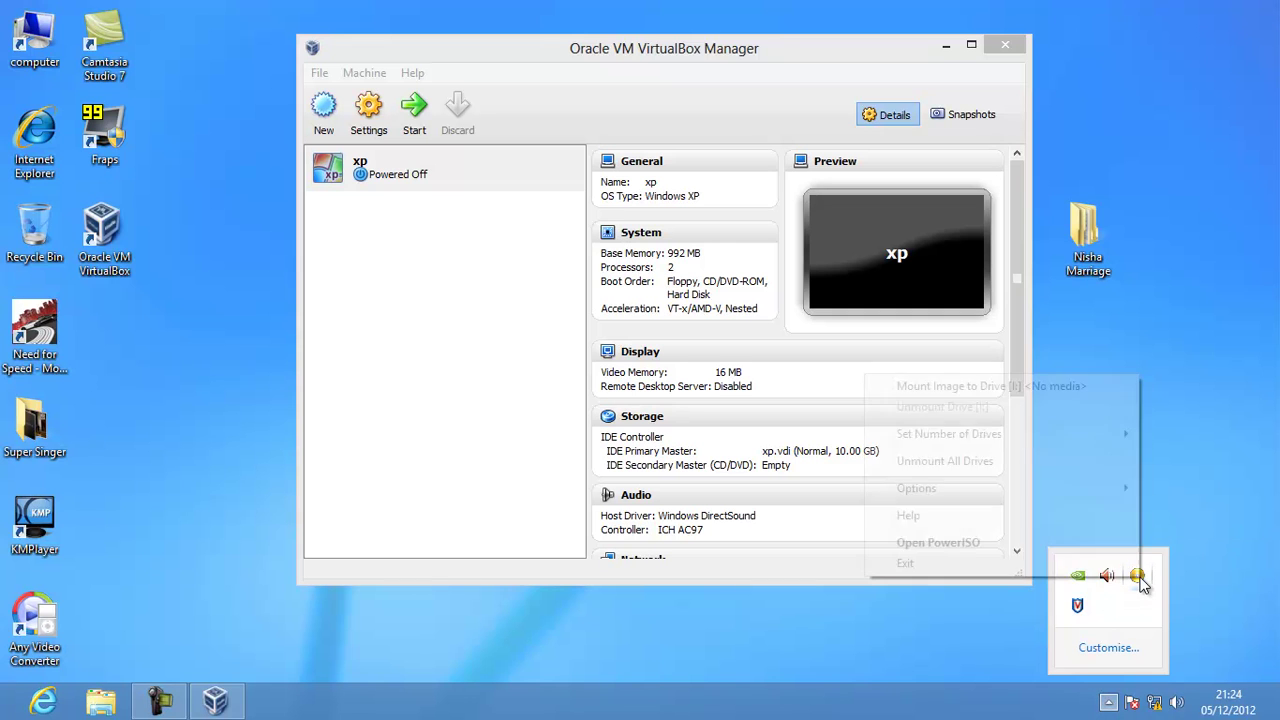
pyautogui.click(1077, 389)
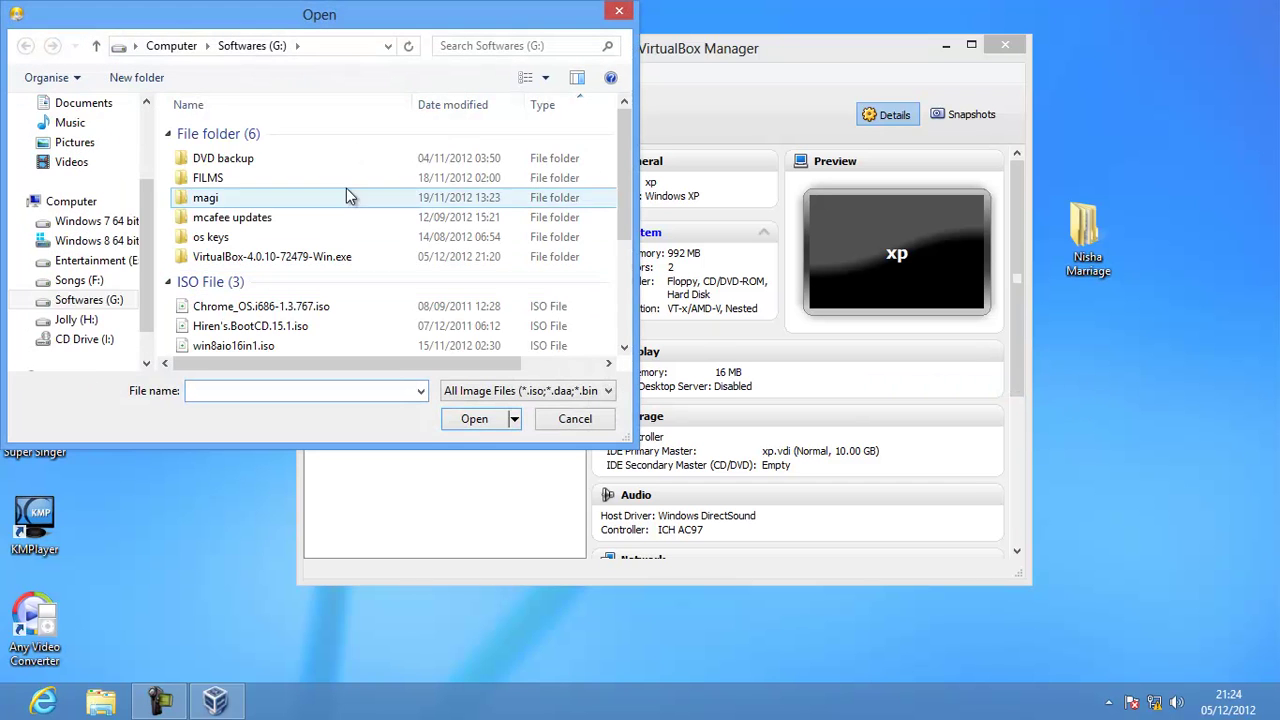
pyautogui.moveTo(623, 152); pyautogui.dragTo(625, 265)
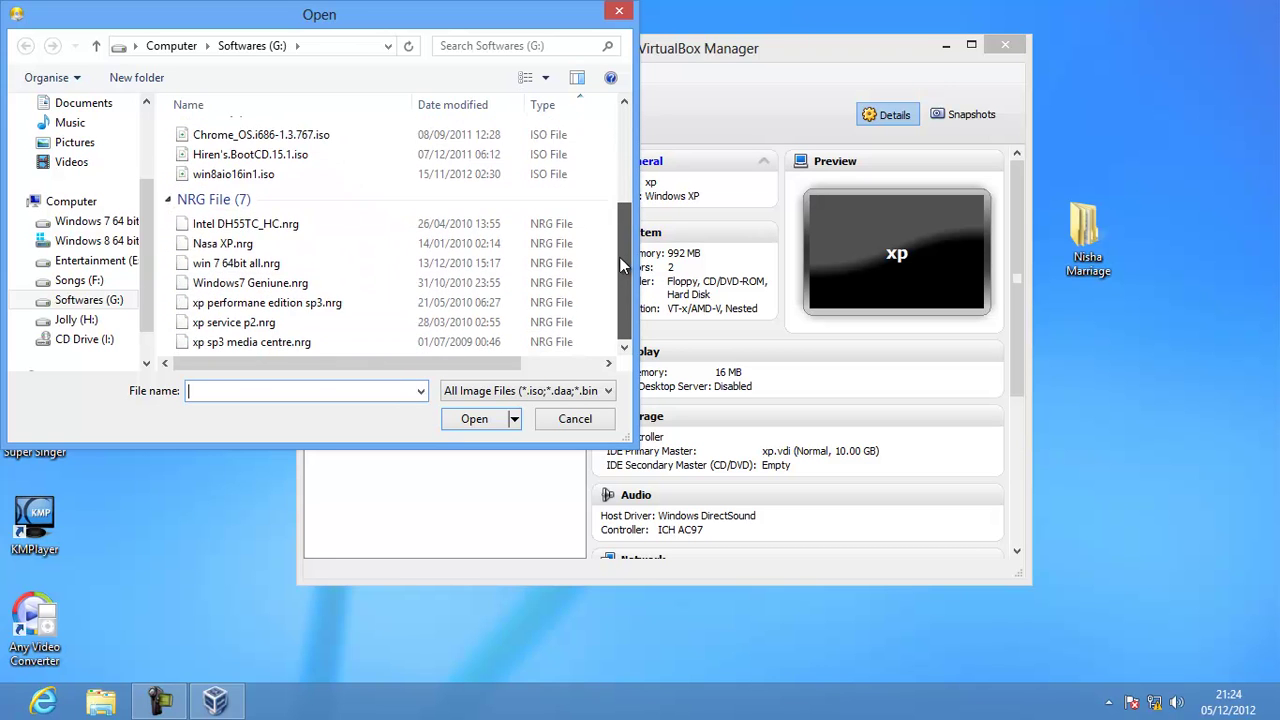
pyautogui.click(265, 330)
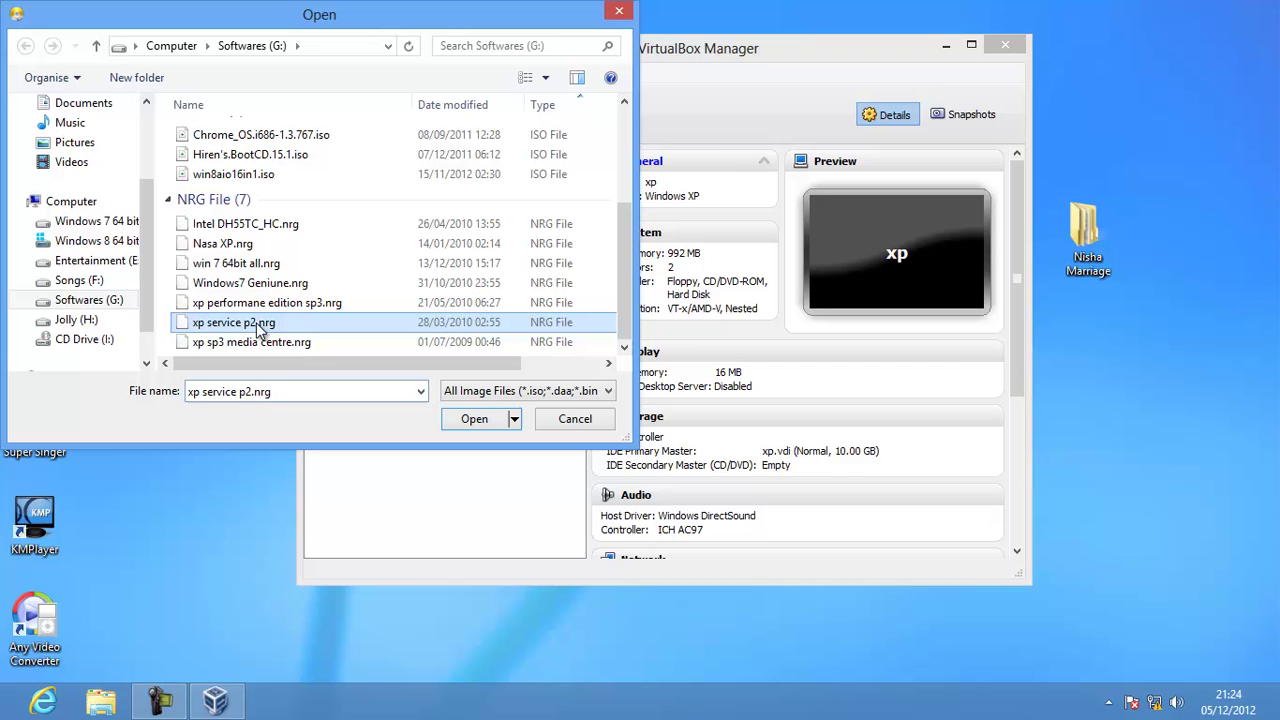
pyautogui.click(476, 419)
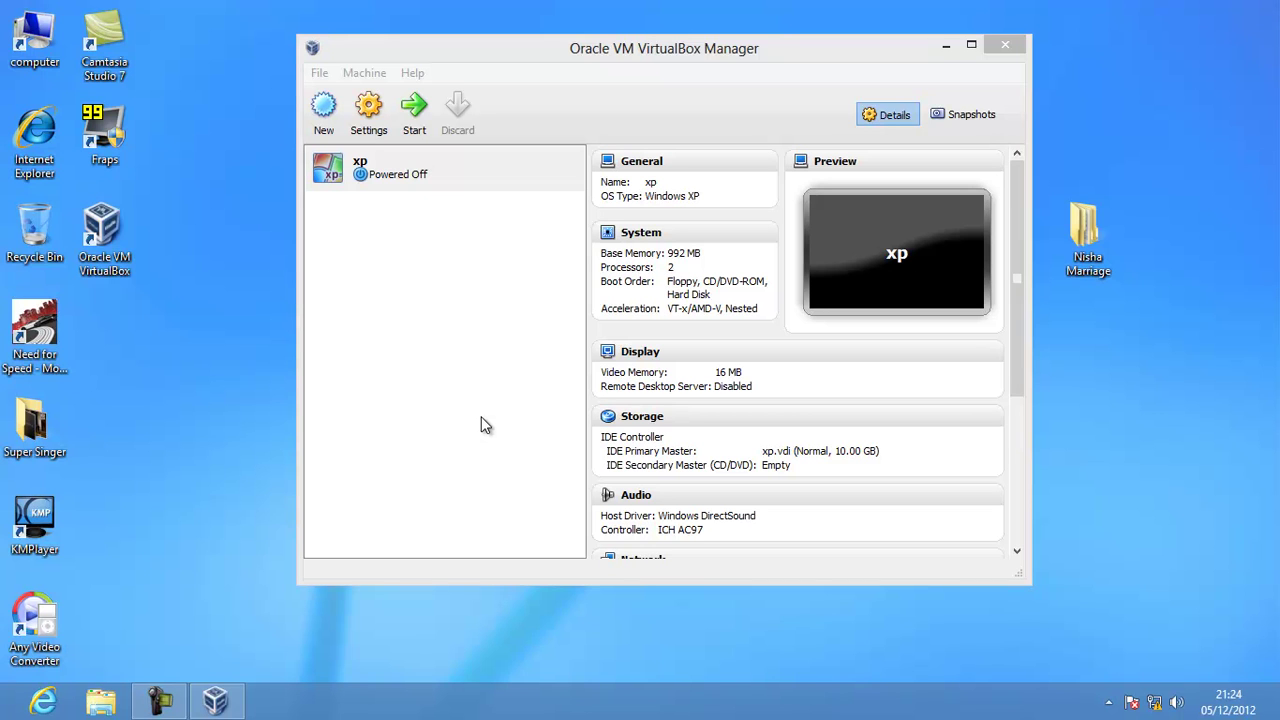
# Open the xp machine's settings, and check in the Computer window which drive letter holds the mounted Windows XP image.
pyautogui.click(405, 173)
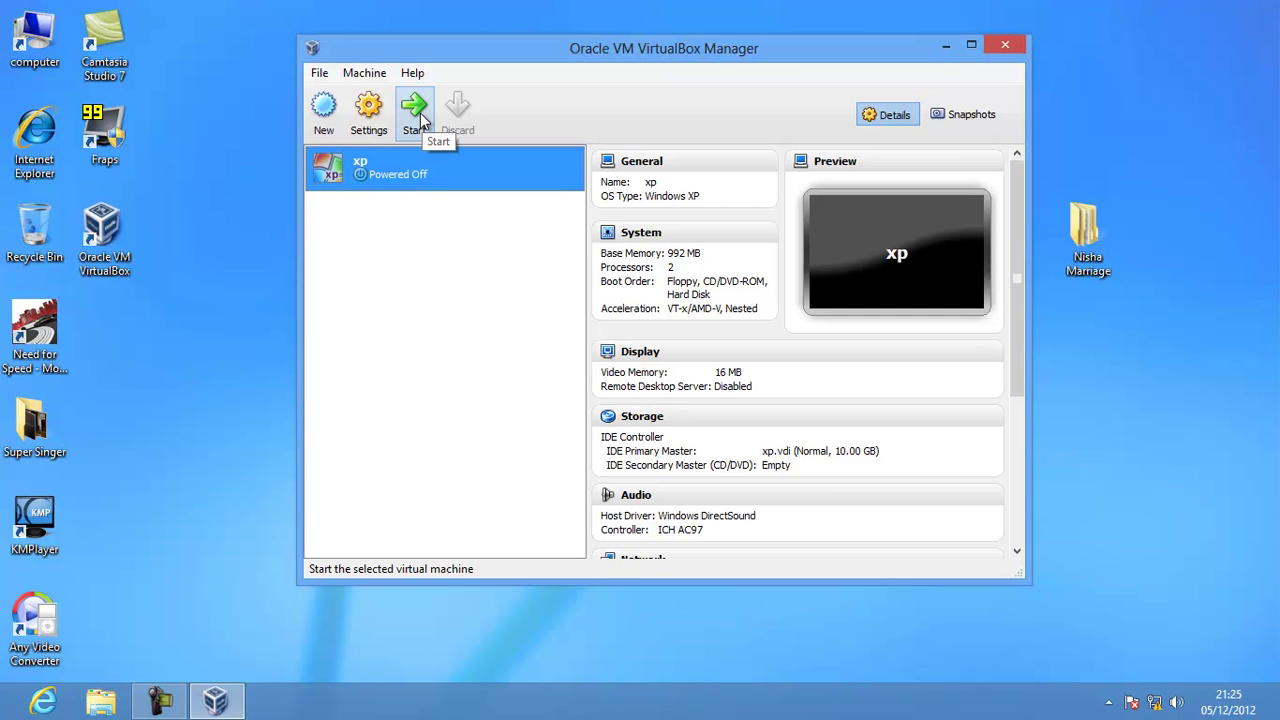
pyautogui.click(366, 120)
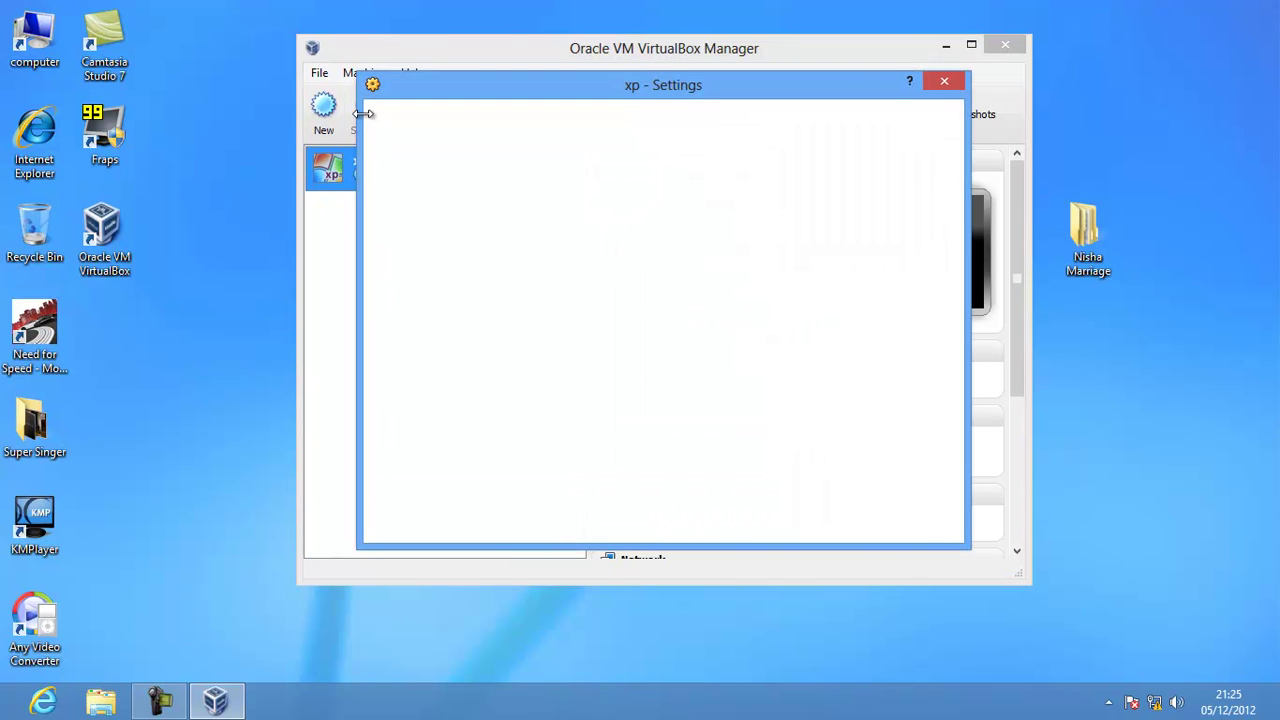
pyautogui.doubleClick(35, 40)
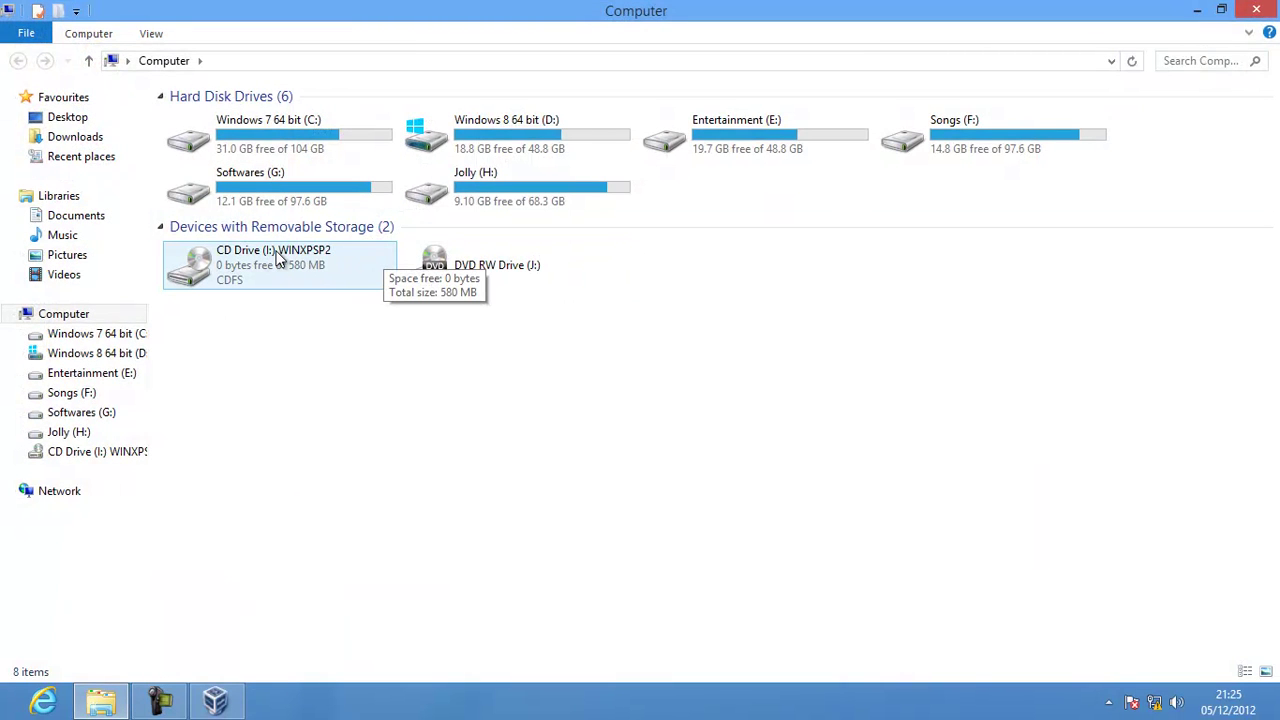
pyautogui.click(1256, 10)
# Attach Host Drive 'I:' to the xp machine's empty CD/DVD drive and save the storage settings.
pyautogui.click(417, 190)
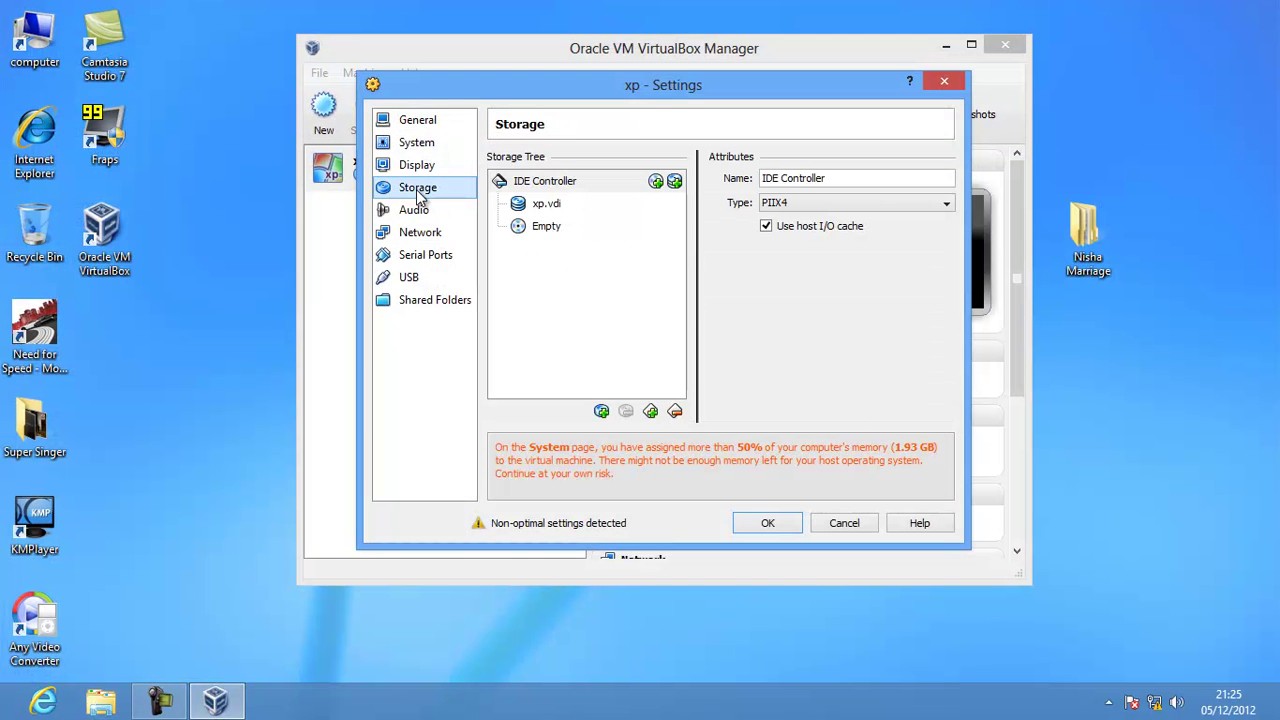
pyautogui.click(535, 226)
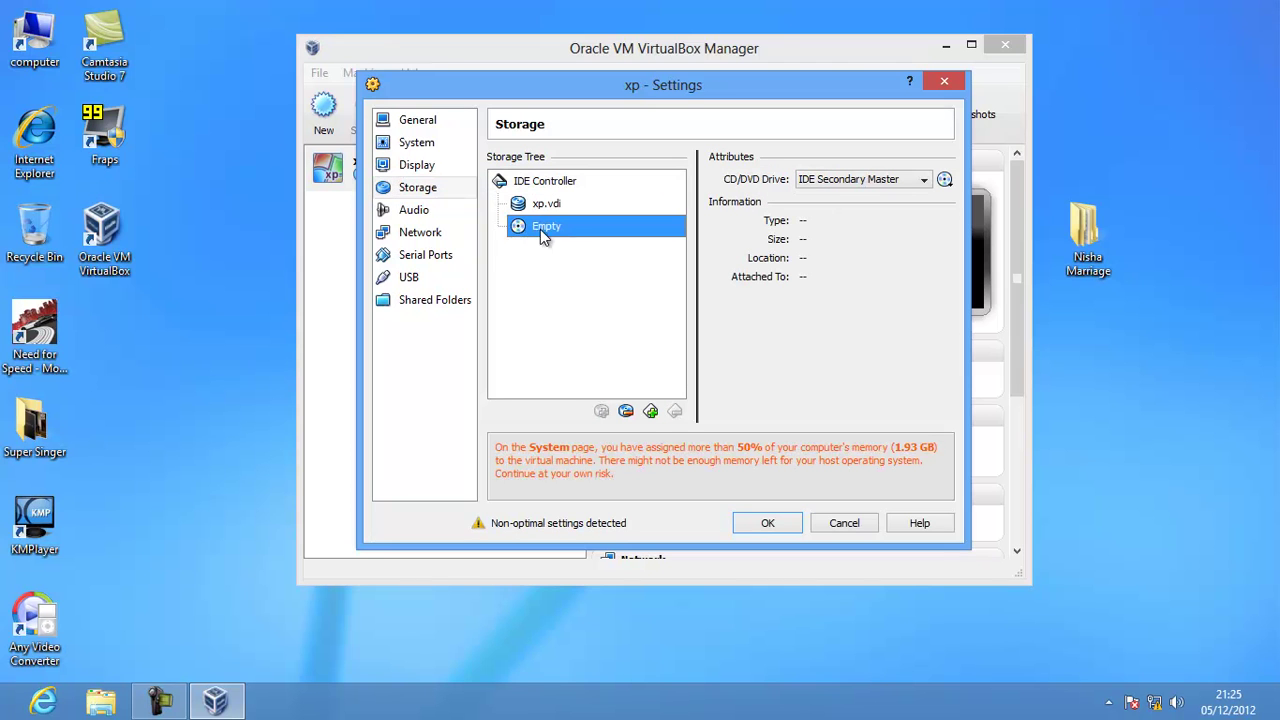
pyautogui.click(950, 184)
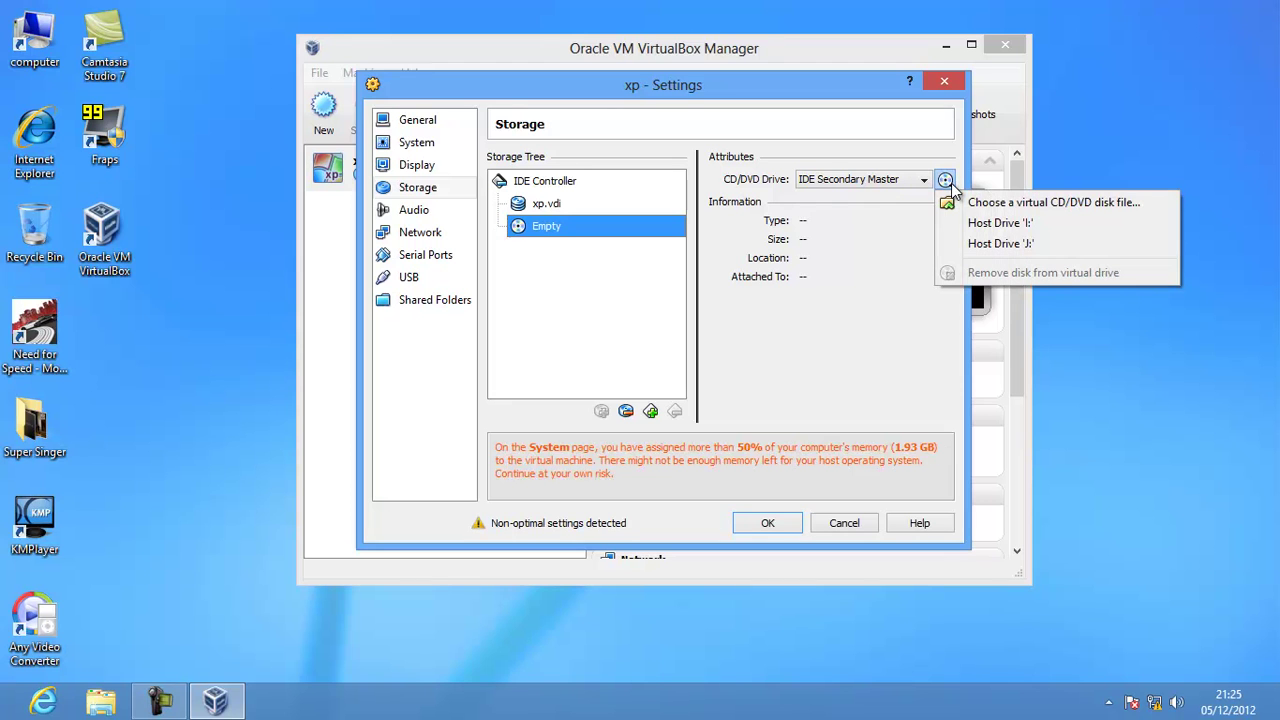
pyautogui.click(1000, 223)
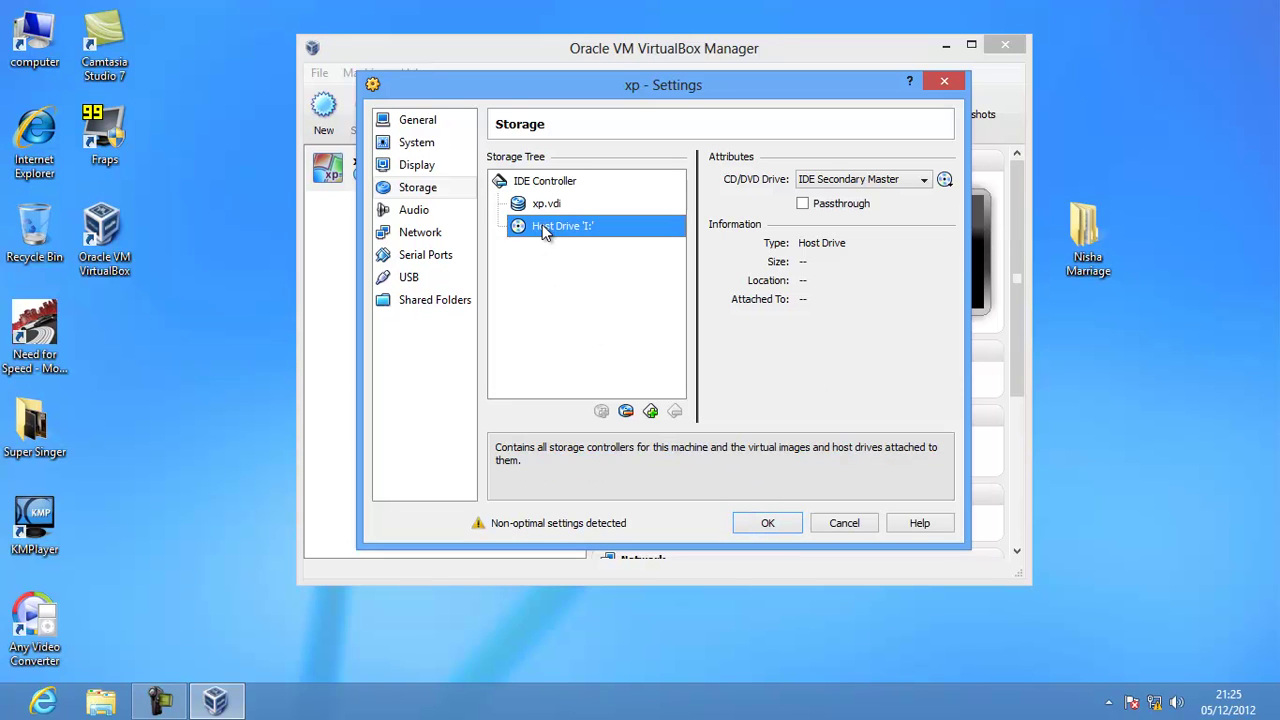
pyautogui.click(765, 523)
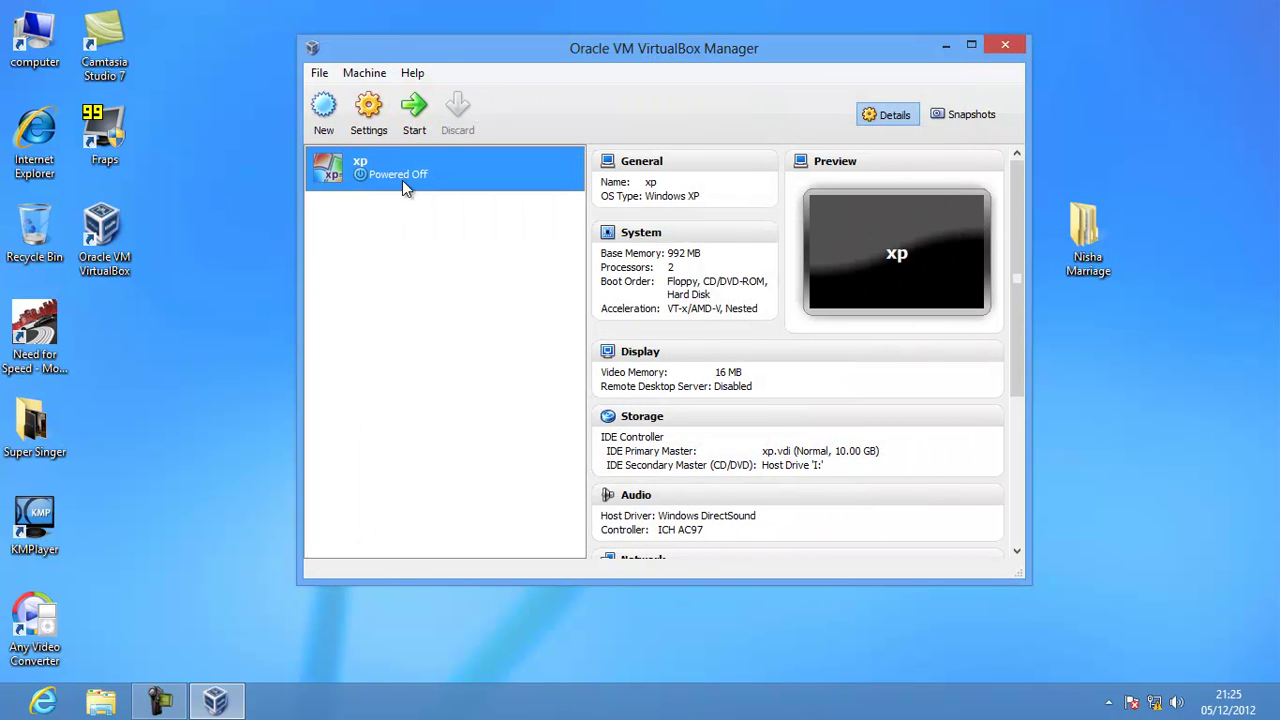
# Start the xp virtual machine and dismiss the Auto capture keyboard message with "Do not show this message again" enabled.
pyautogui.click(412, 112)
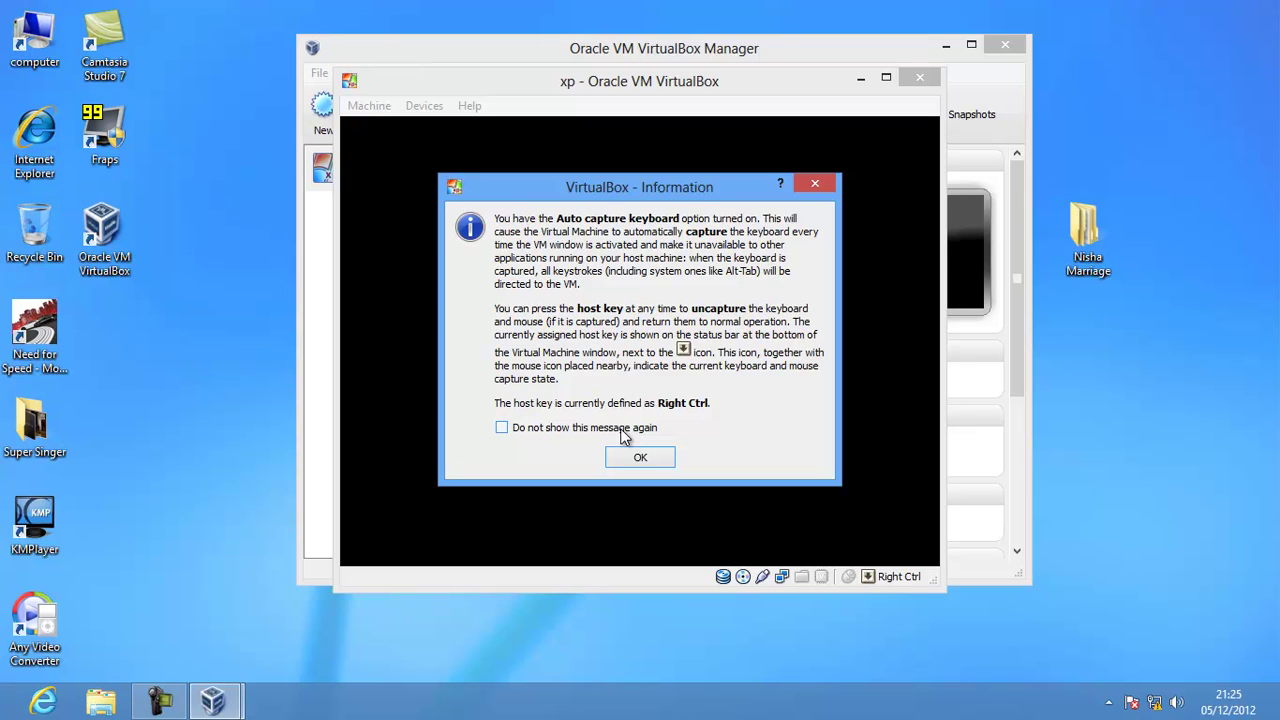
pyautogui.click(563, 430)
pyautogui.click(645, 457)
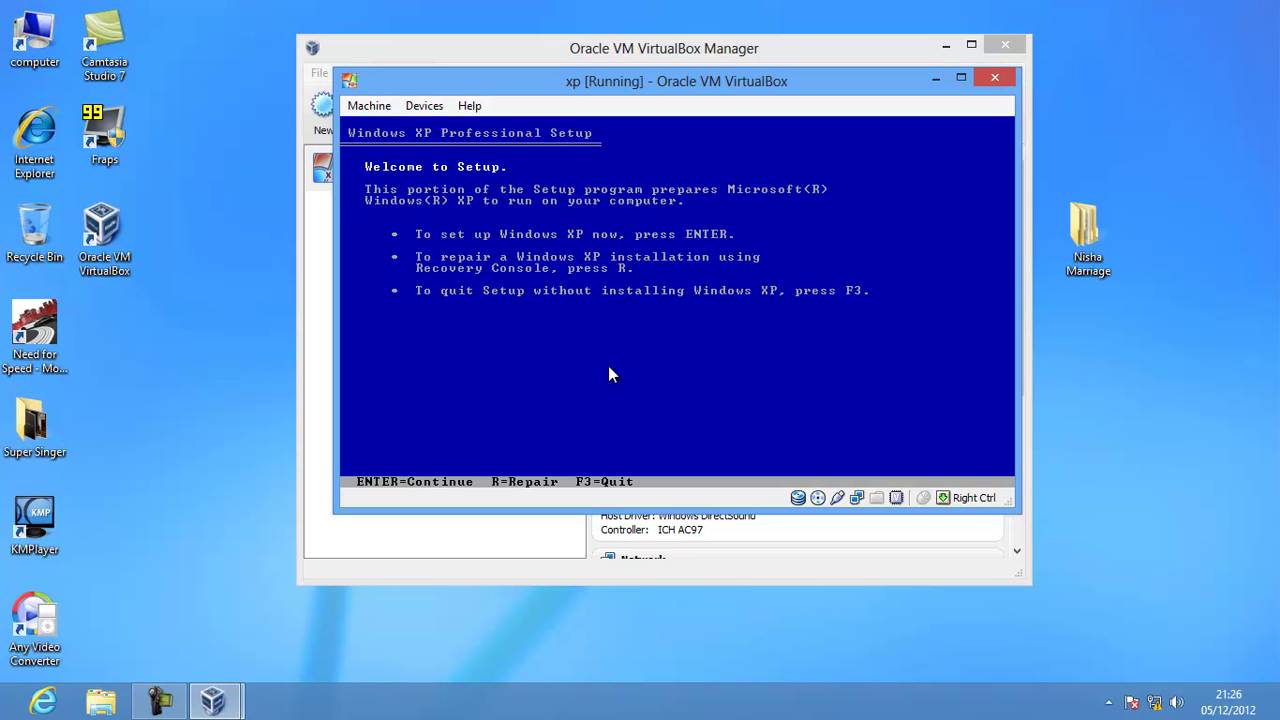
# Begin the Windows XP setup, agree to the license, and create a 10229 MB partition in the unpartitioned space.
pyautogui.press('Return')
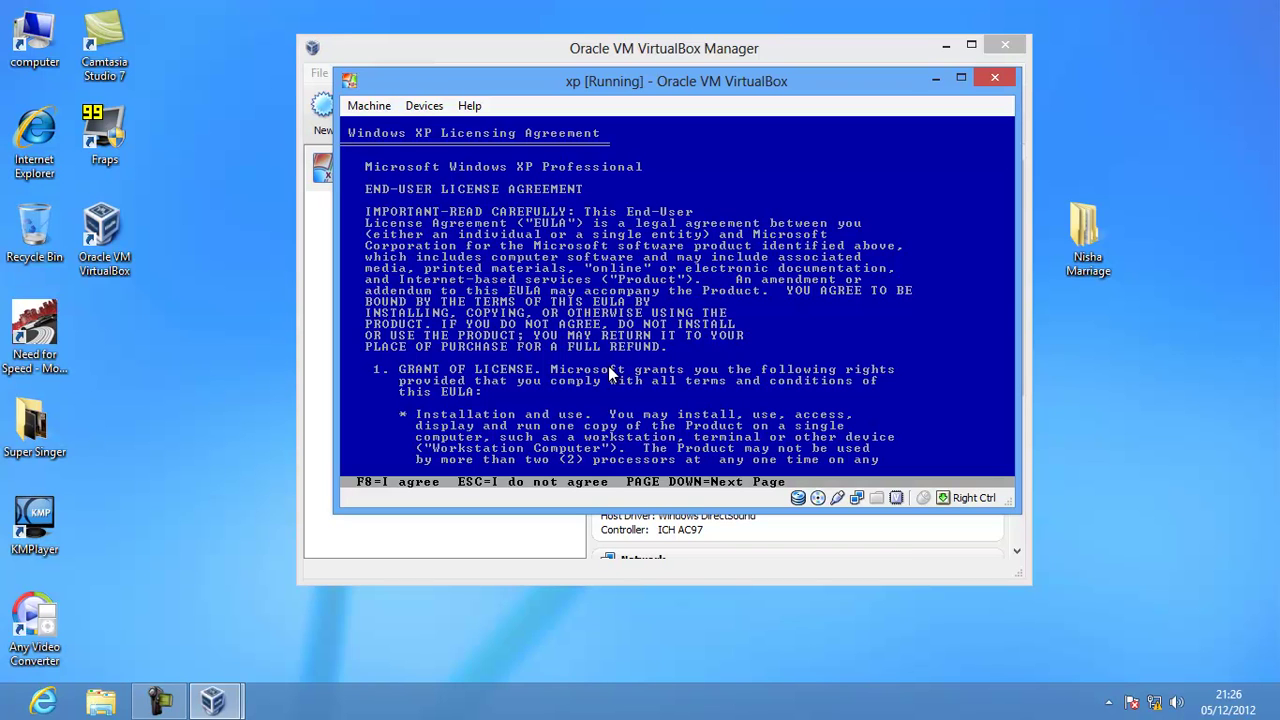
pyautogui.press('F8')
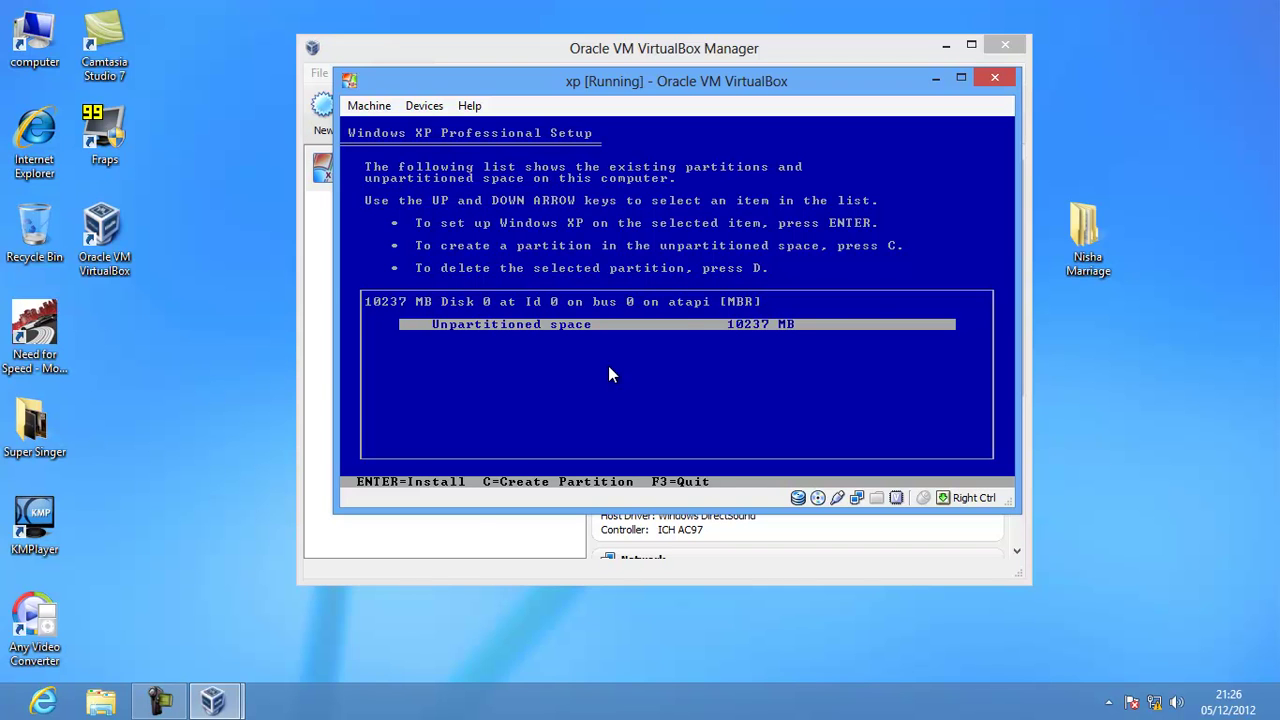
pyautogui.press('c')
pyautogui.press('Return')
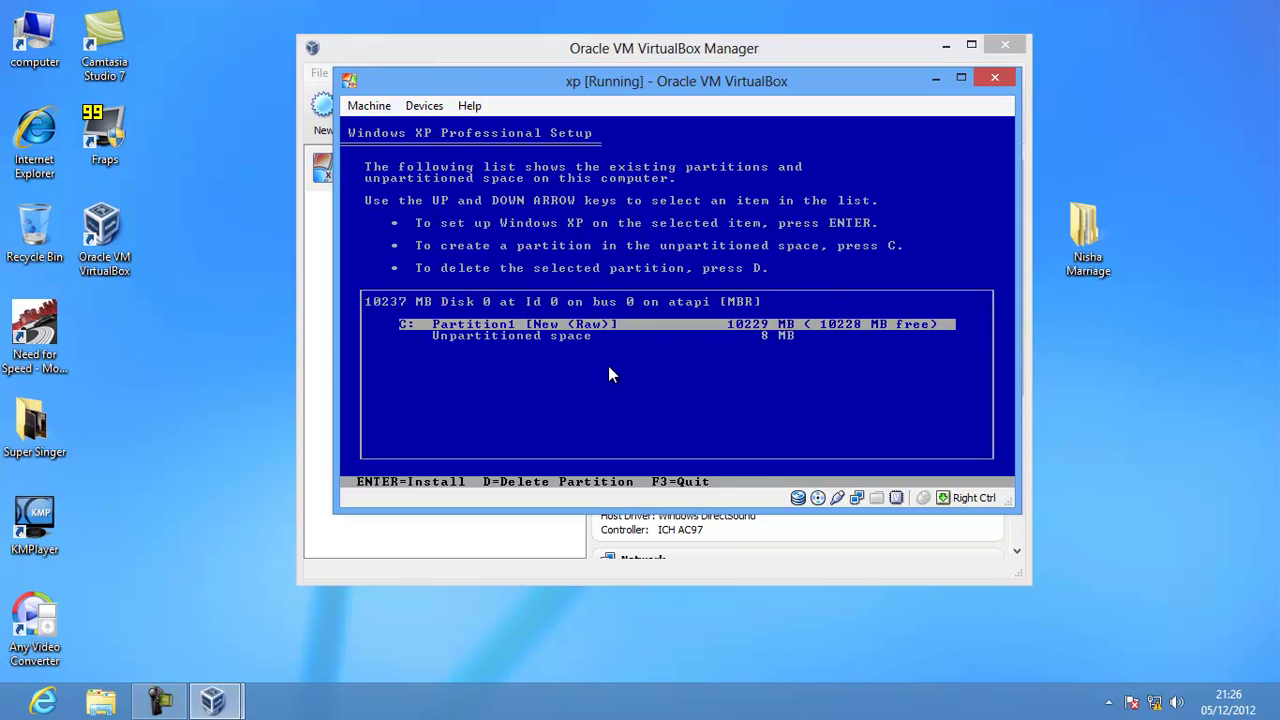
# Install Windows XP on the new C: partition and format it using the NTFS file system (Quick).
pyautogui.press('Return')
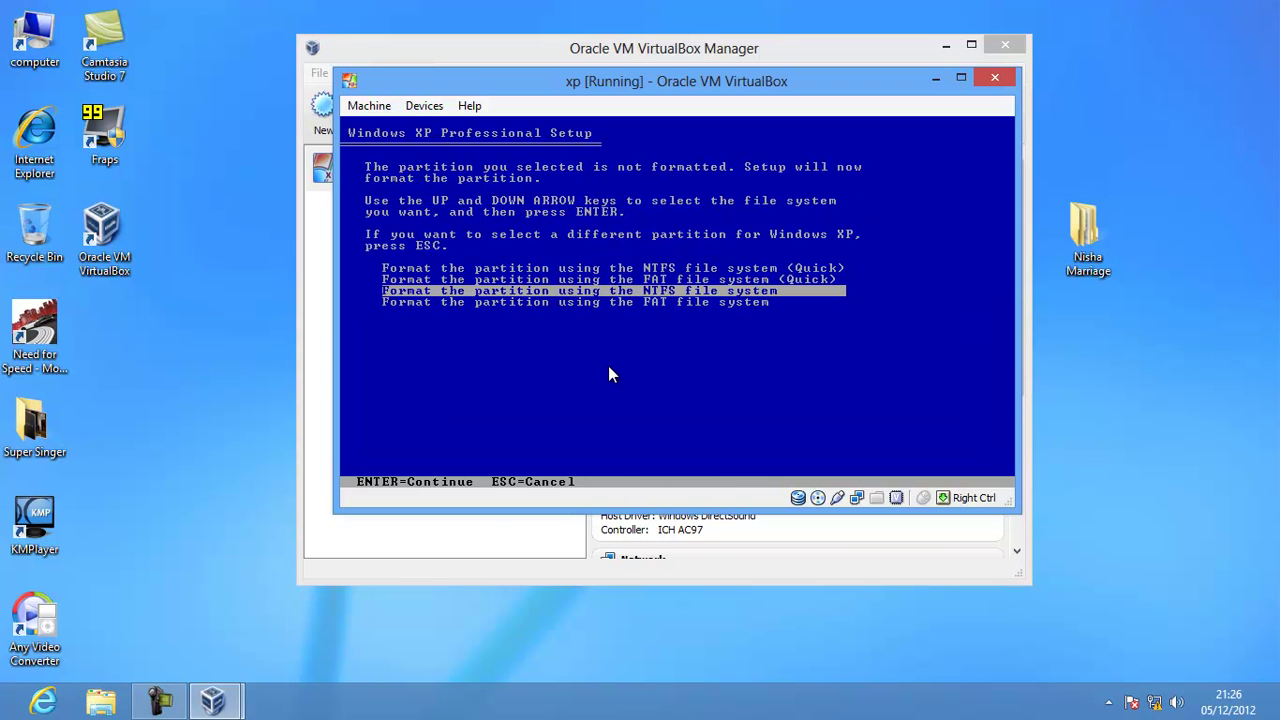
pyautogui.press('Up')
pyautogui.press('Up')
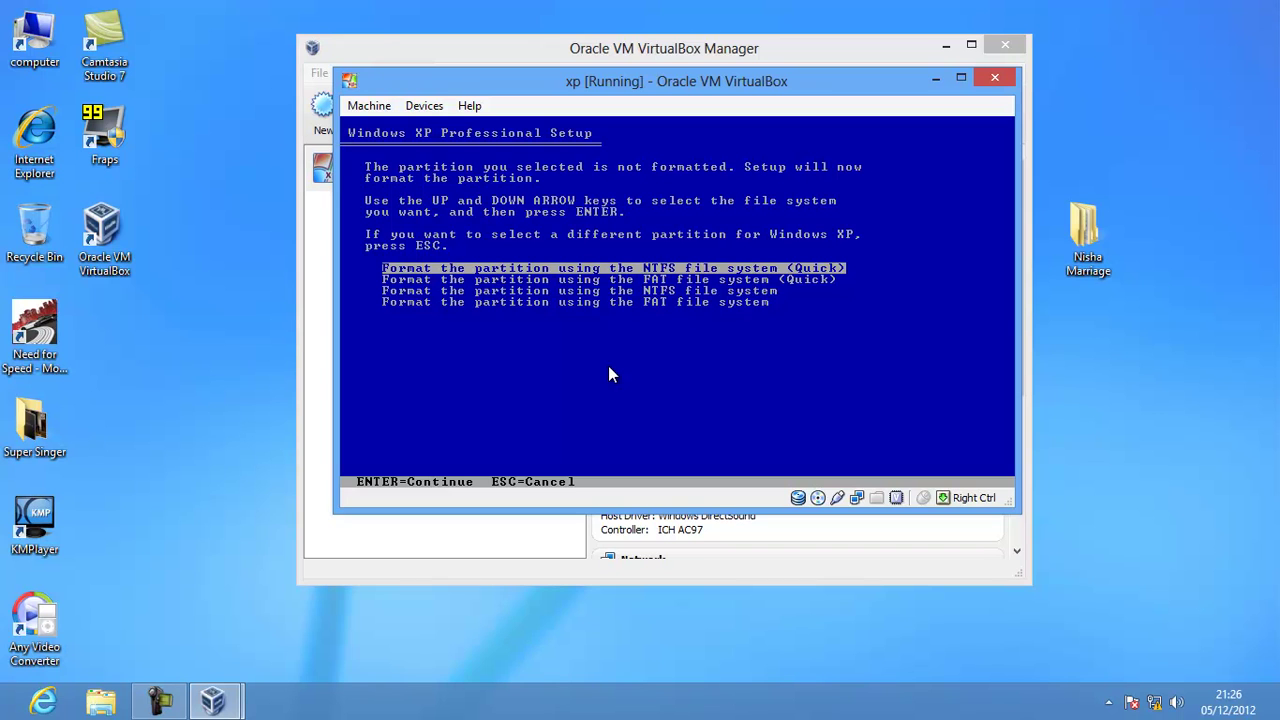
pyautogui.press('Return')
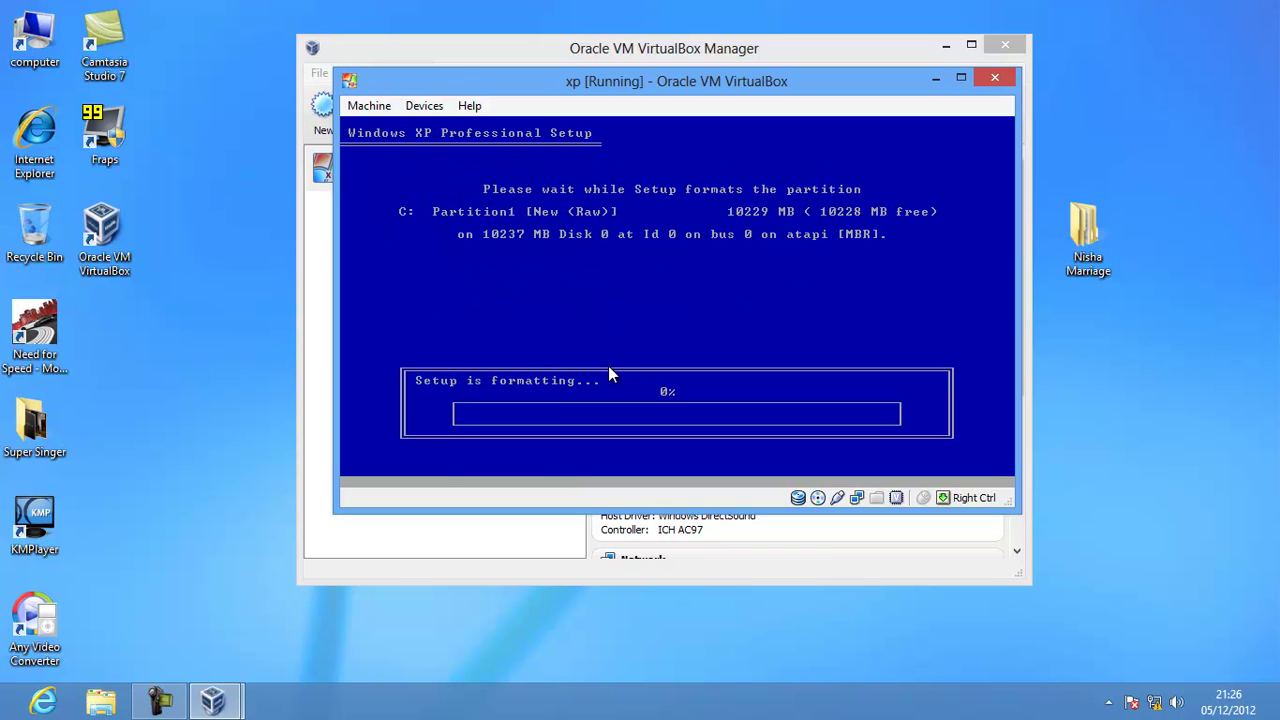
# Dismiss the memory allocation error with "Do not show this message again" enabled and resume the paused xp virtual machine.
pyautogui.hotkey('ctrl', 'p')
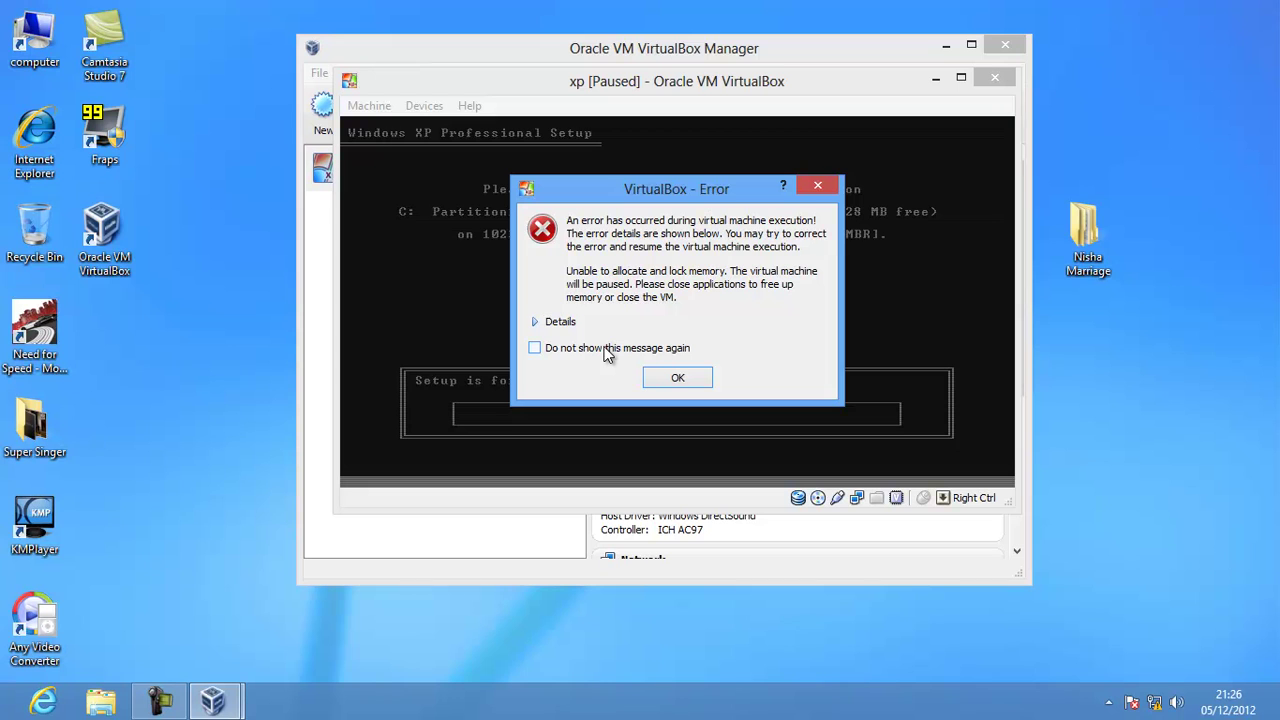
pyautogui.click(605, 350)
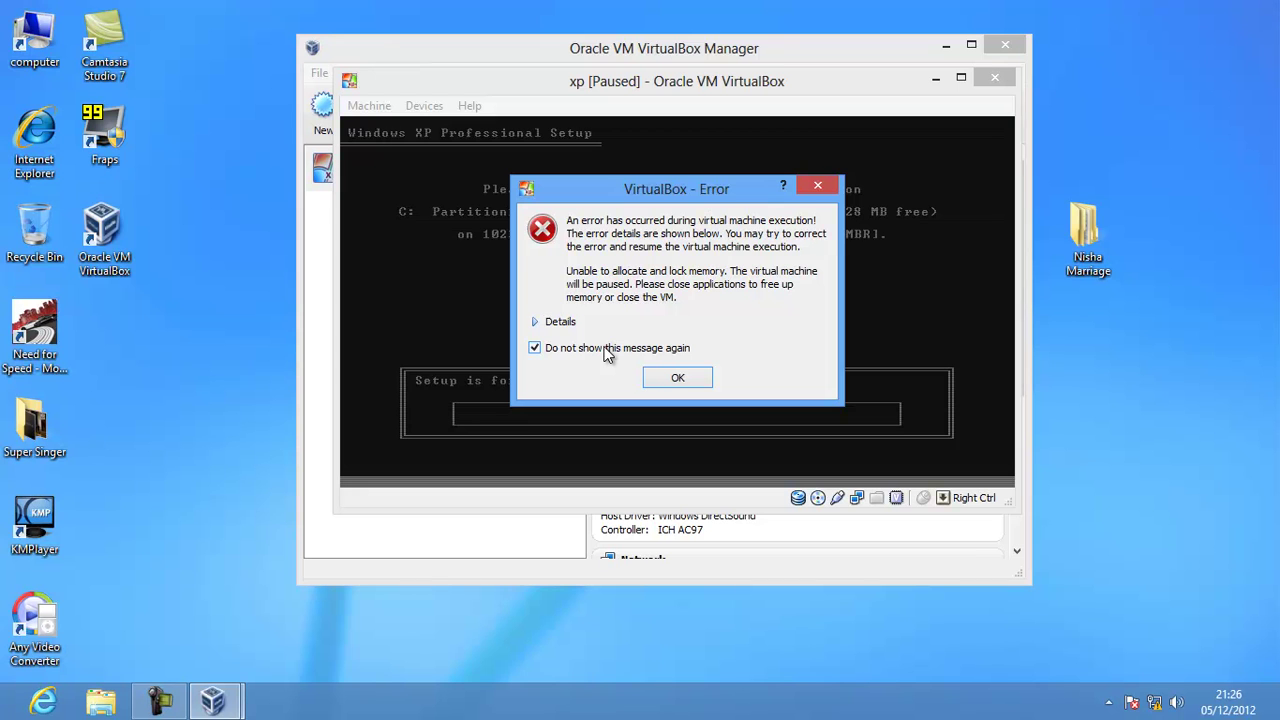
pyautogui.click(677, 377)
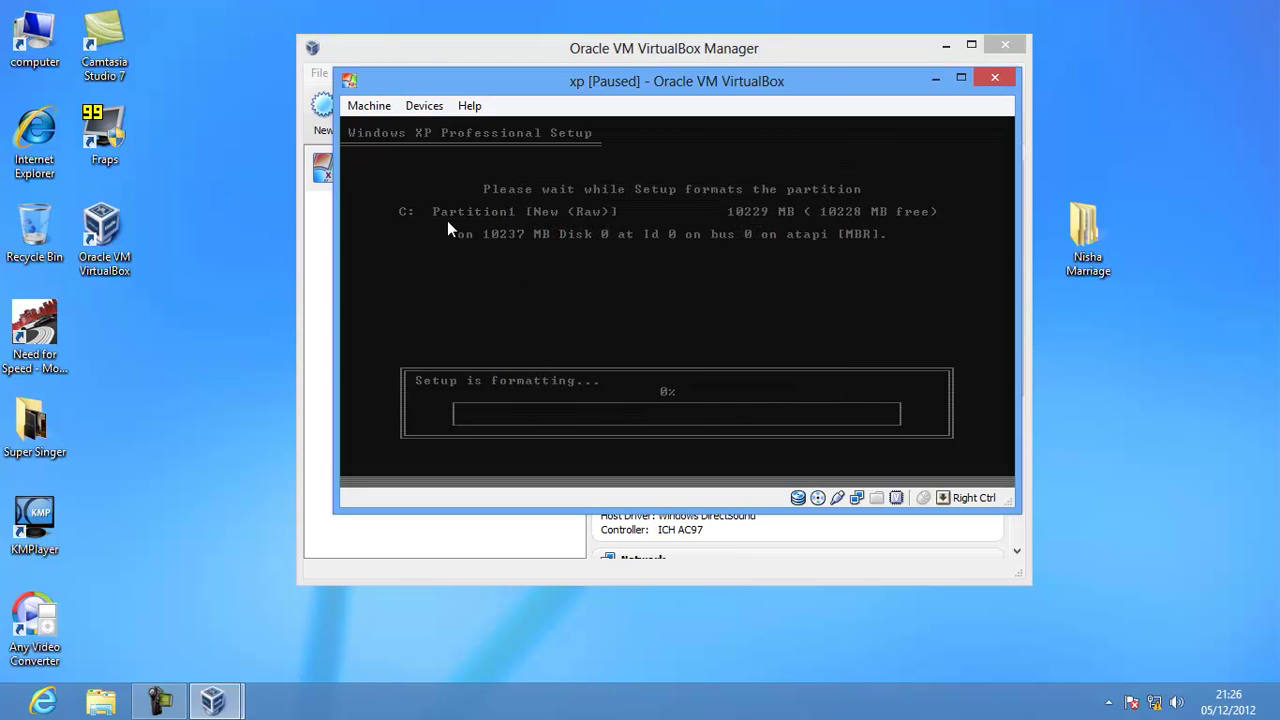
pyautogui.click(369, 106)
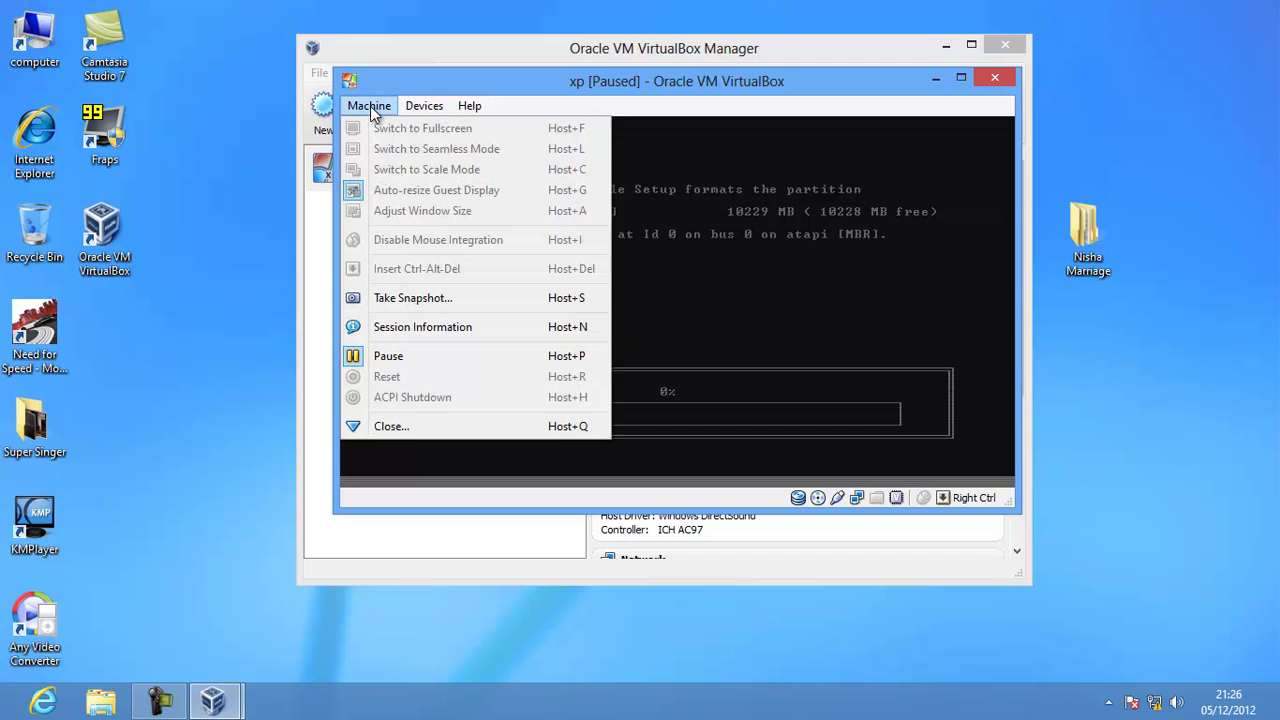
pyautogui.click(378, 356)
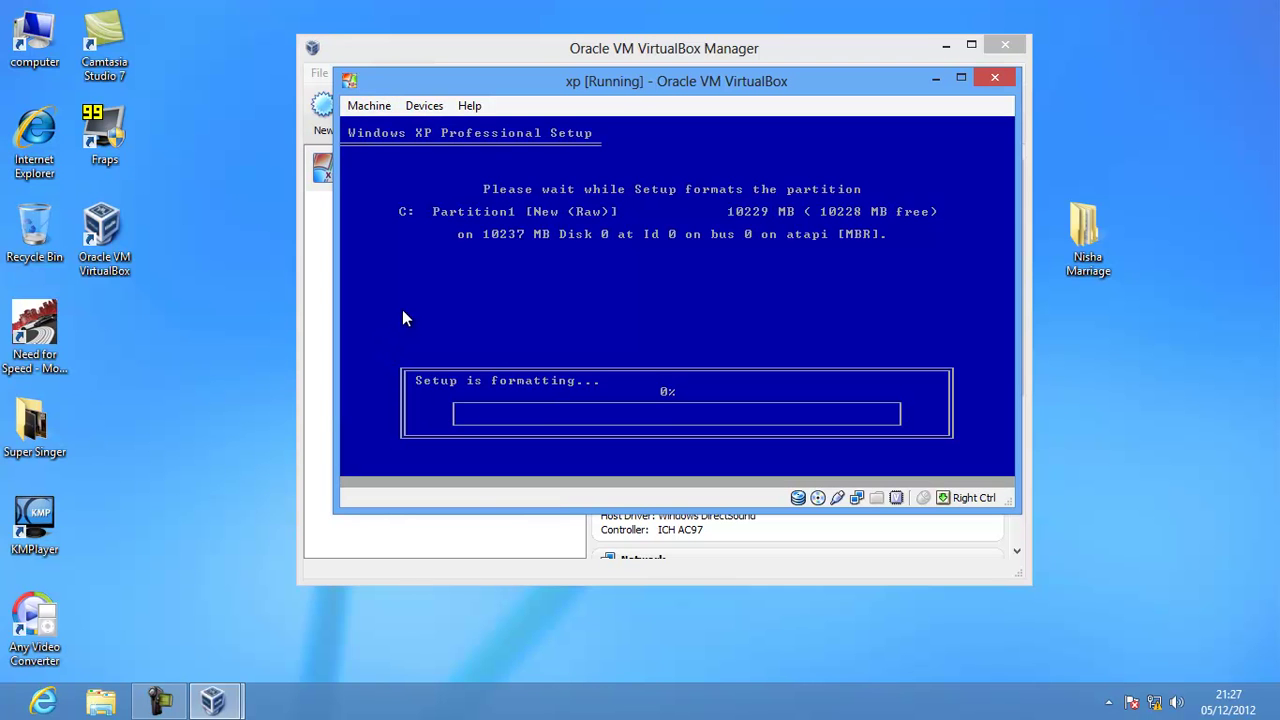
pyautogui.click(364, 107)
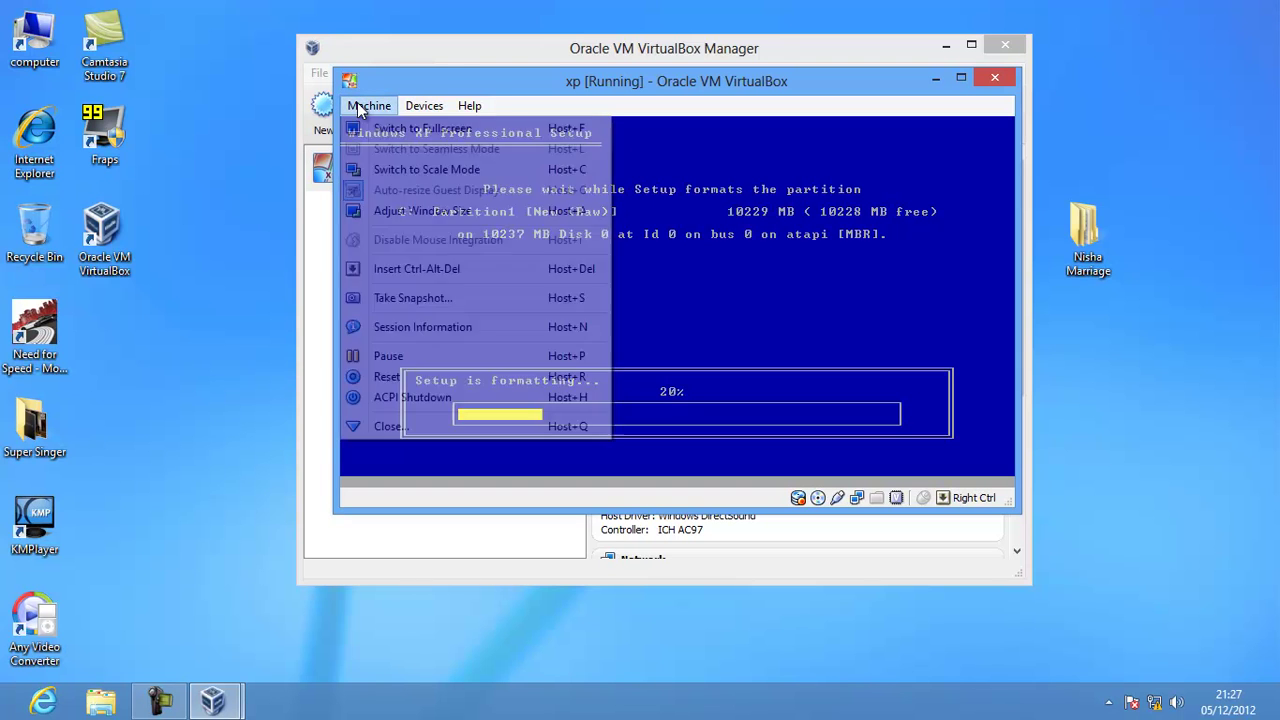
pyautogui.click(414, 84)
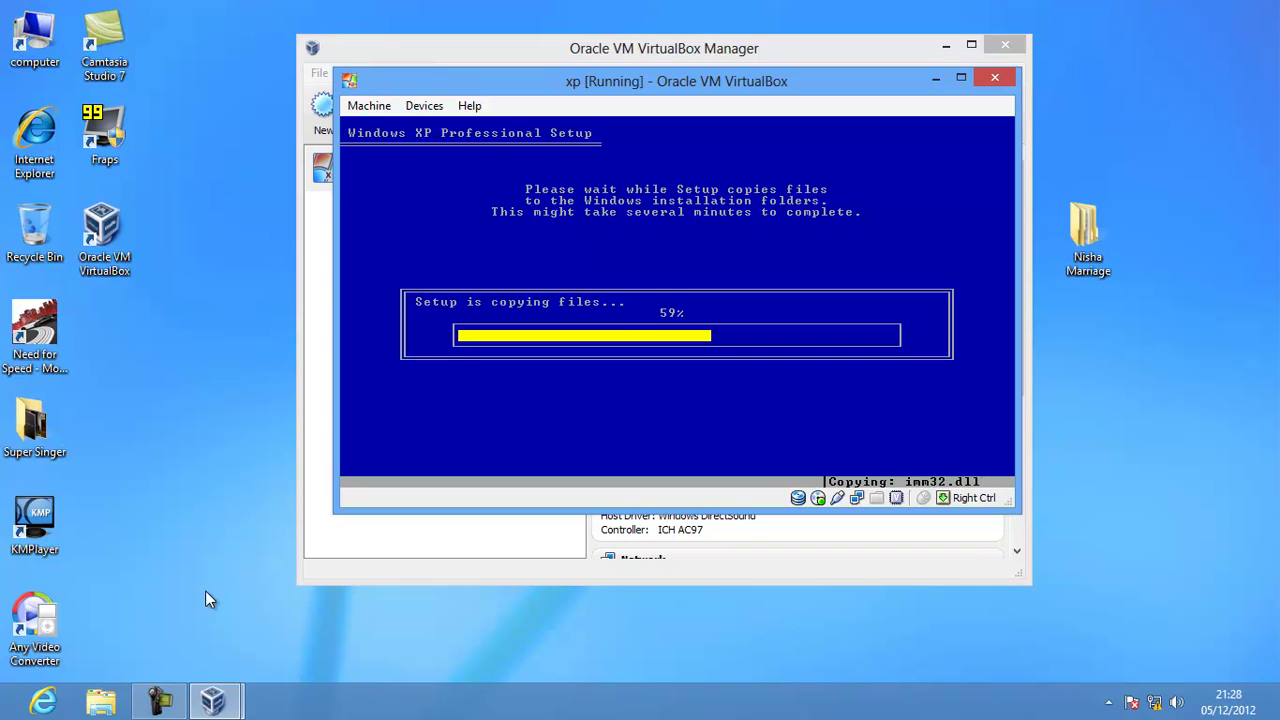
pyautogui.click(168, 702)
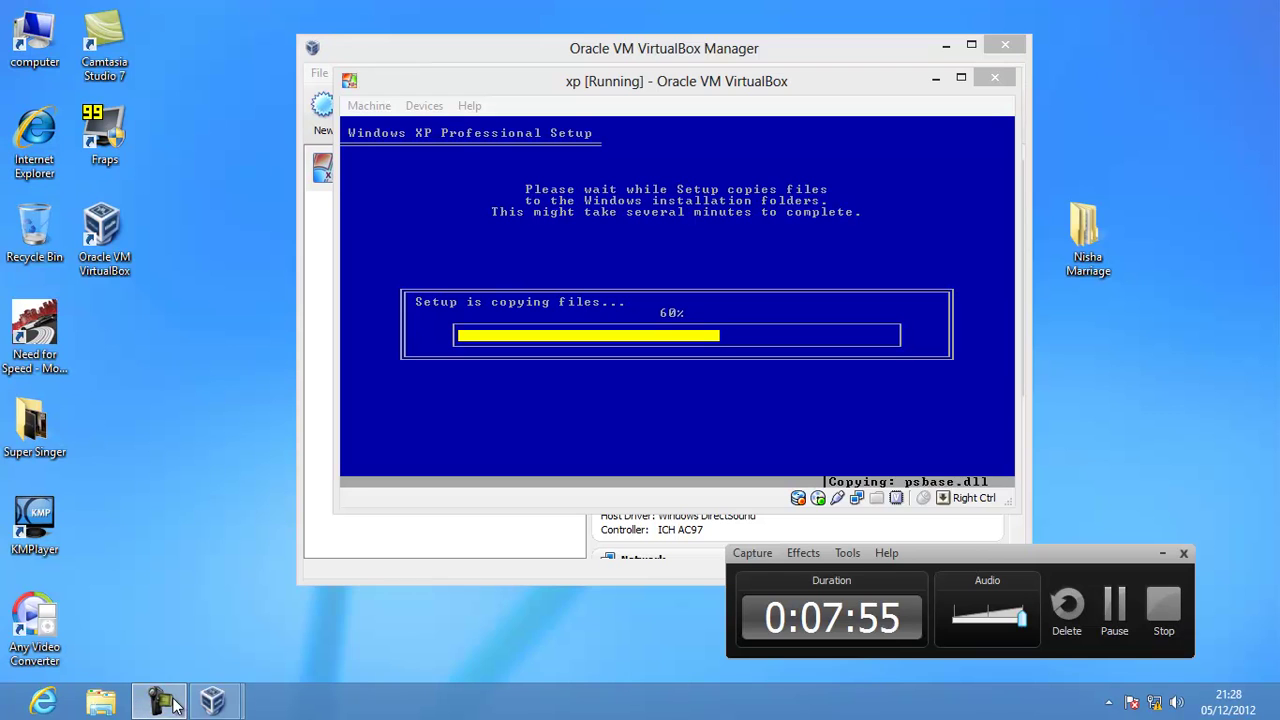
pyautogui.click(170, 703)
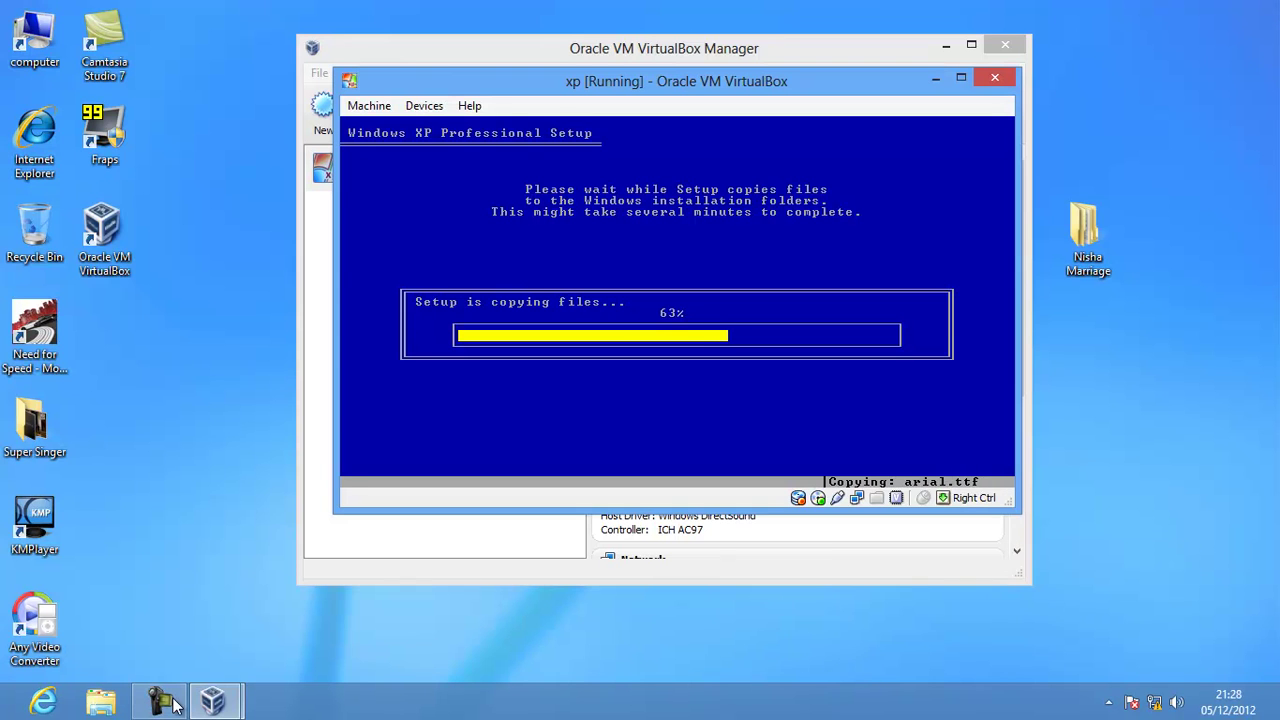
pyautogui.click(172, 704)
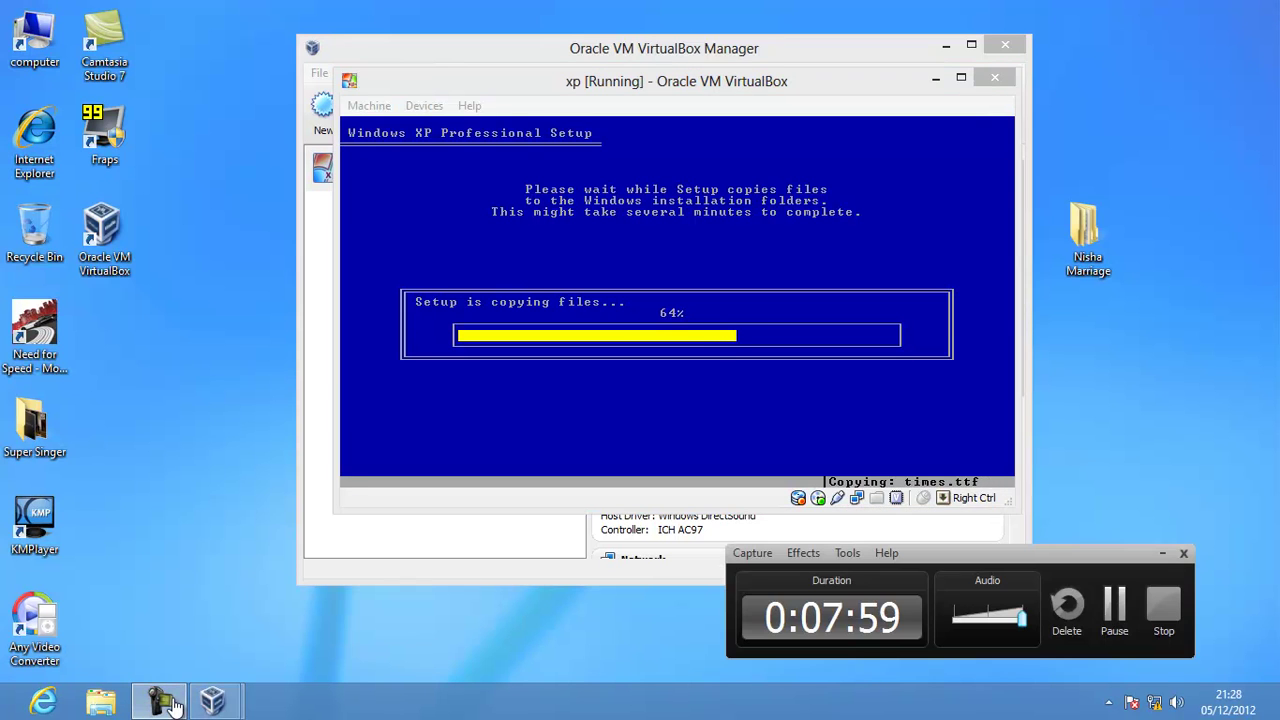
pyautogui.click(172, 704)
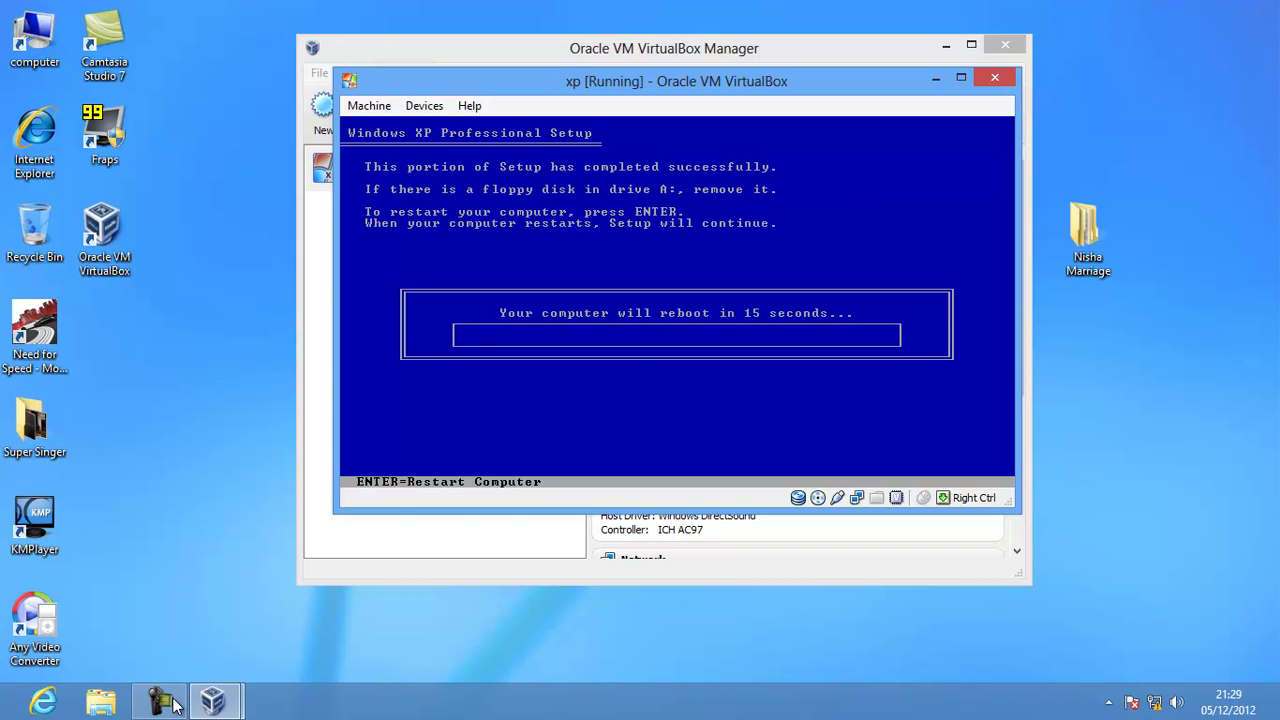
# Restart the virtual computer to continue Setup and dismiss the mouse pointer integration message with "Do not show this message again" enabled.
pyautogui.press('Return')
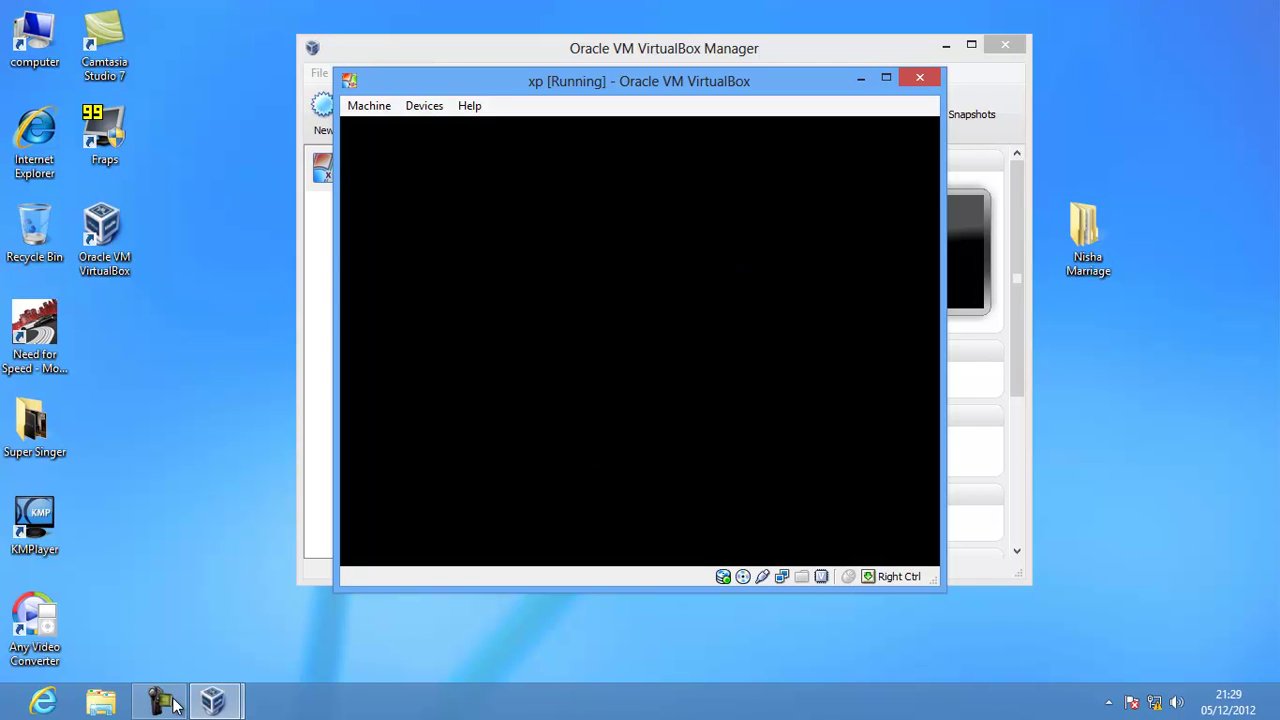
pyautogui.press('Tab')
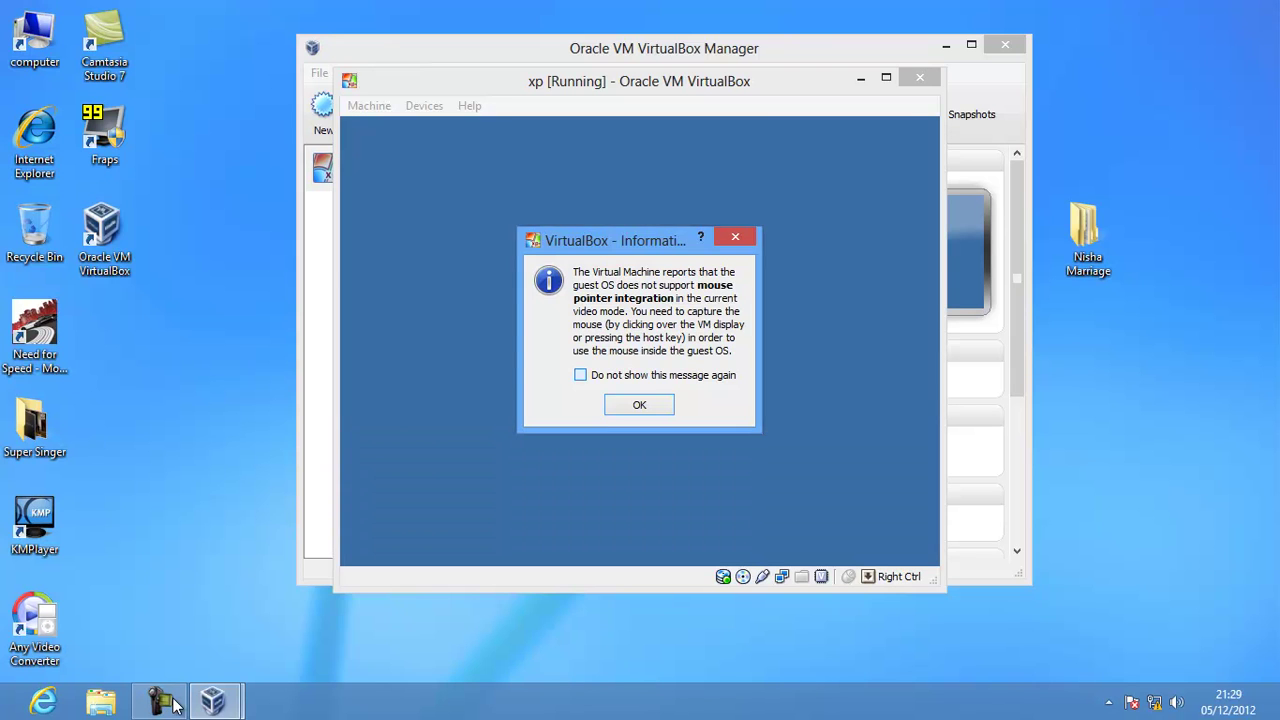
pyautogui.press('space')
pyautogui.press('Return')
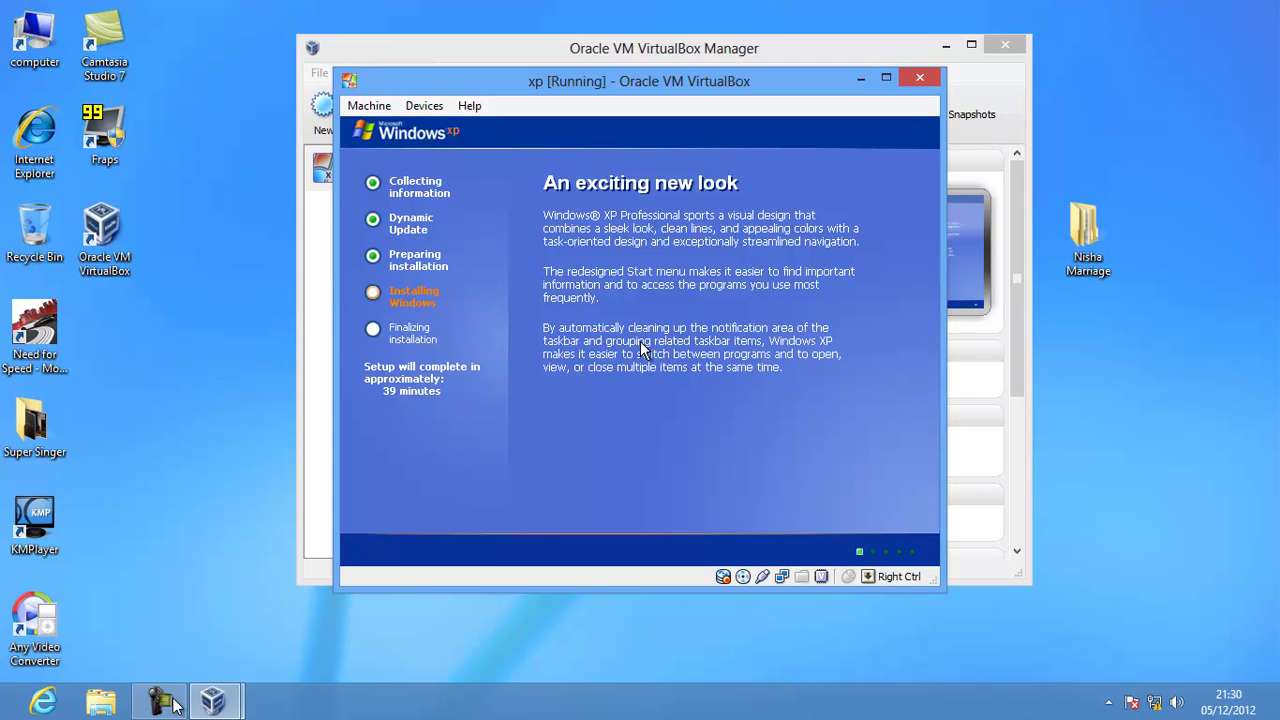
# Capture the mouse inside the xp virtual machine with "Do not show this message again" enabled.
pyautogui.click(640, 341)
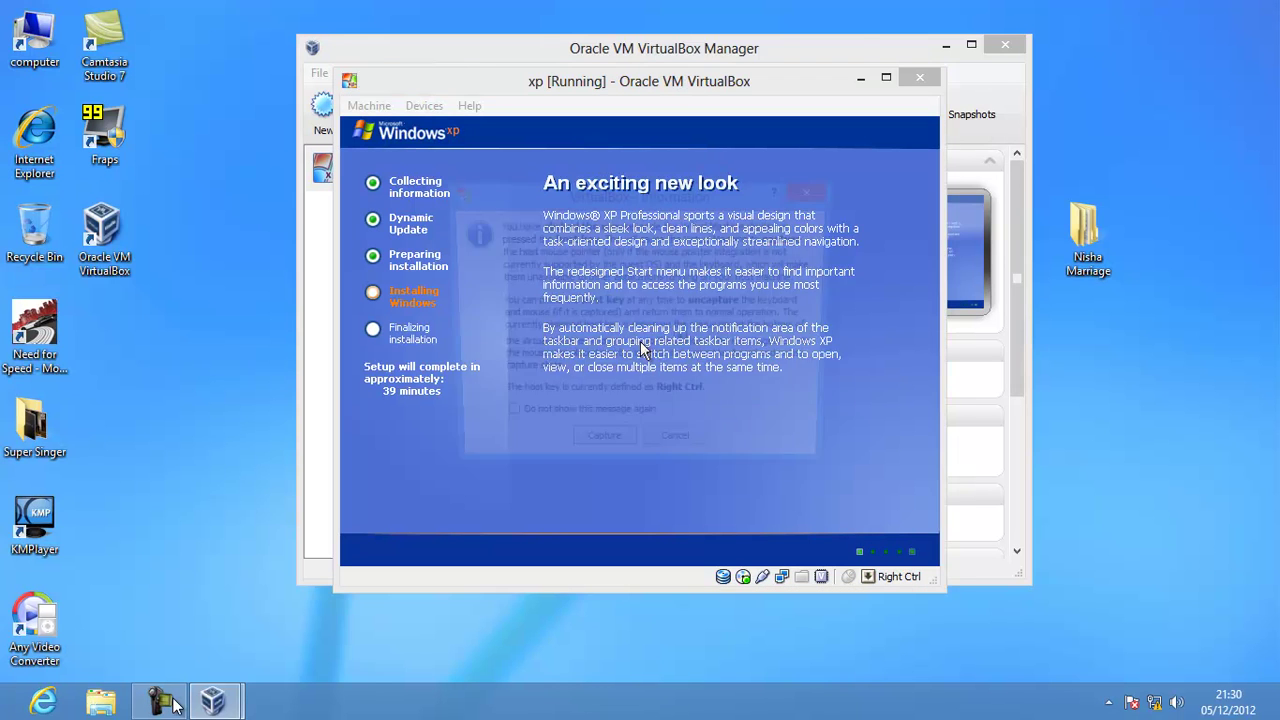
pyautogui.click(502, 421)
pyautogui.press('Return')
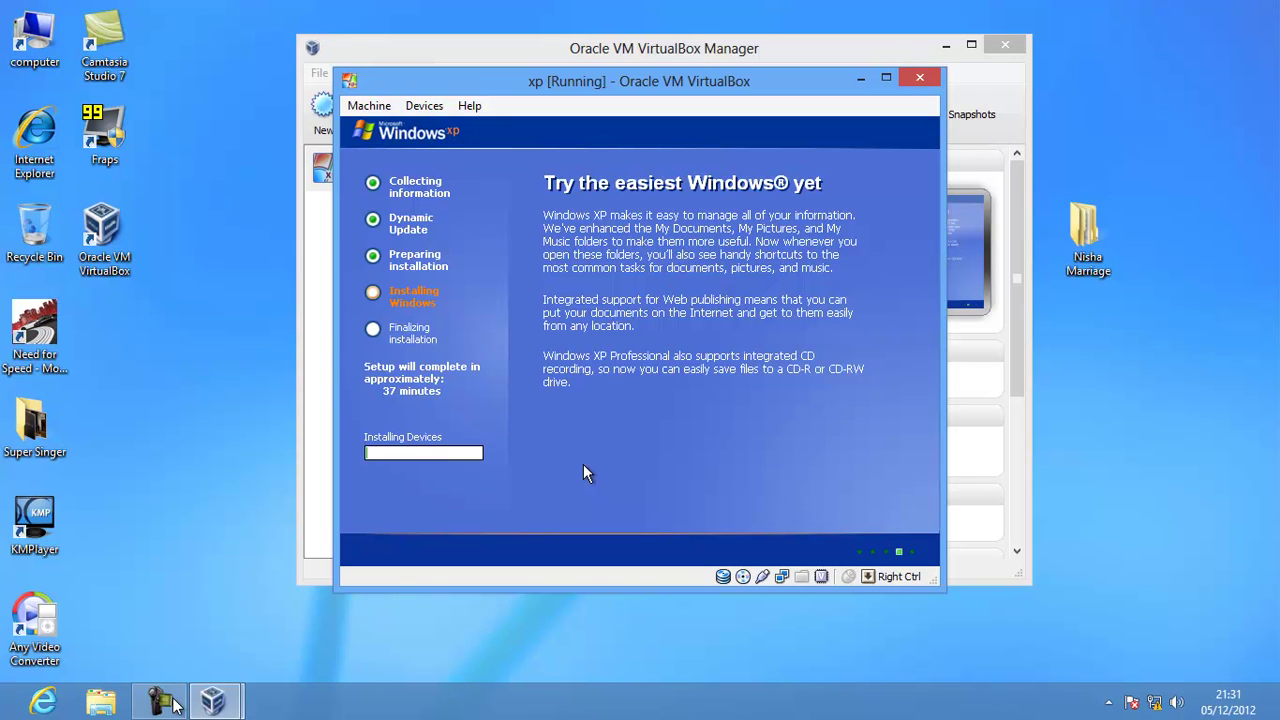
pyautogui.click(172, 704)
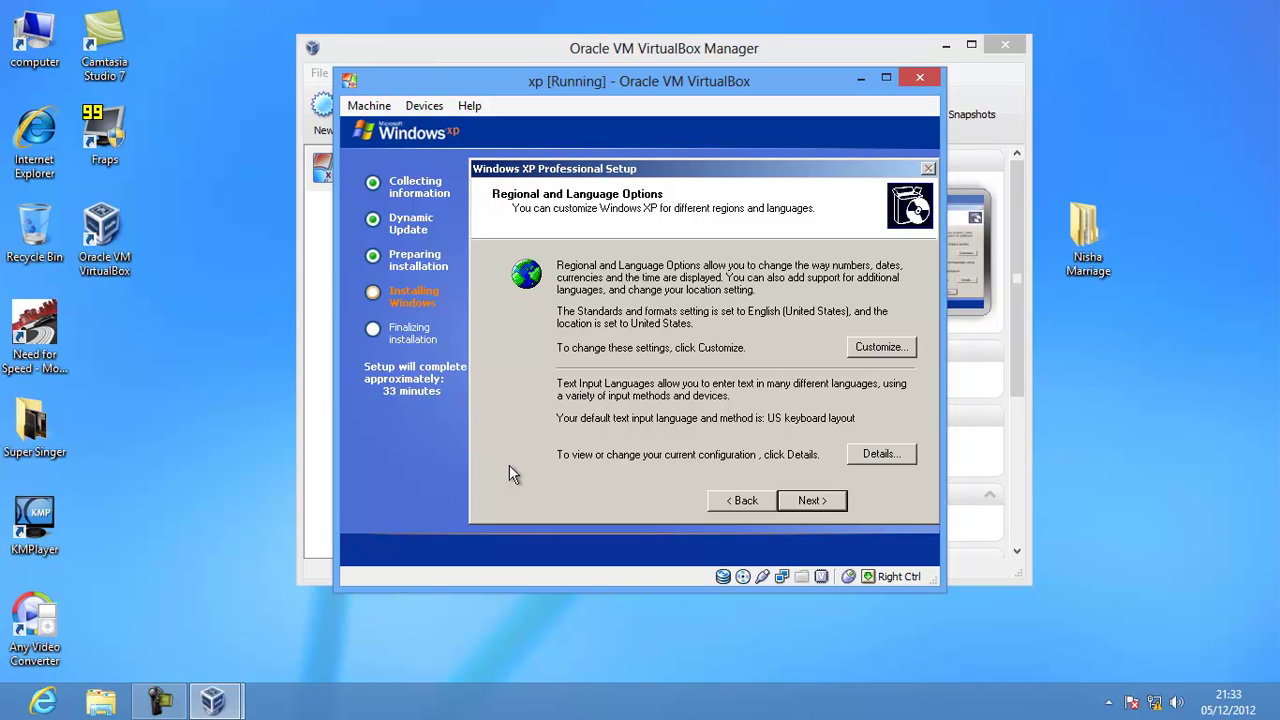
# Accept the default Regional and Language Options, then personalize the software with the user's name and the organization hOME.
pyautogui.click(803, 507)
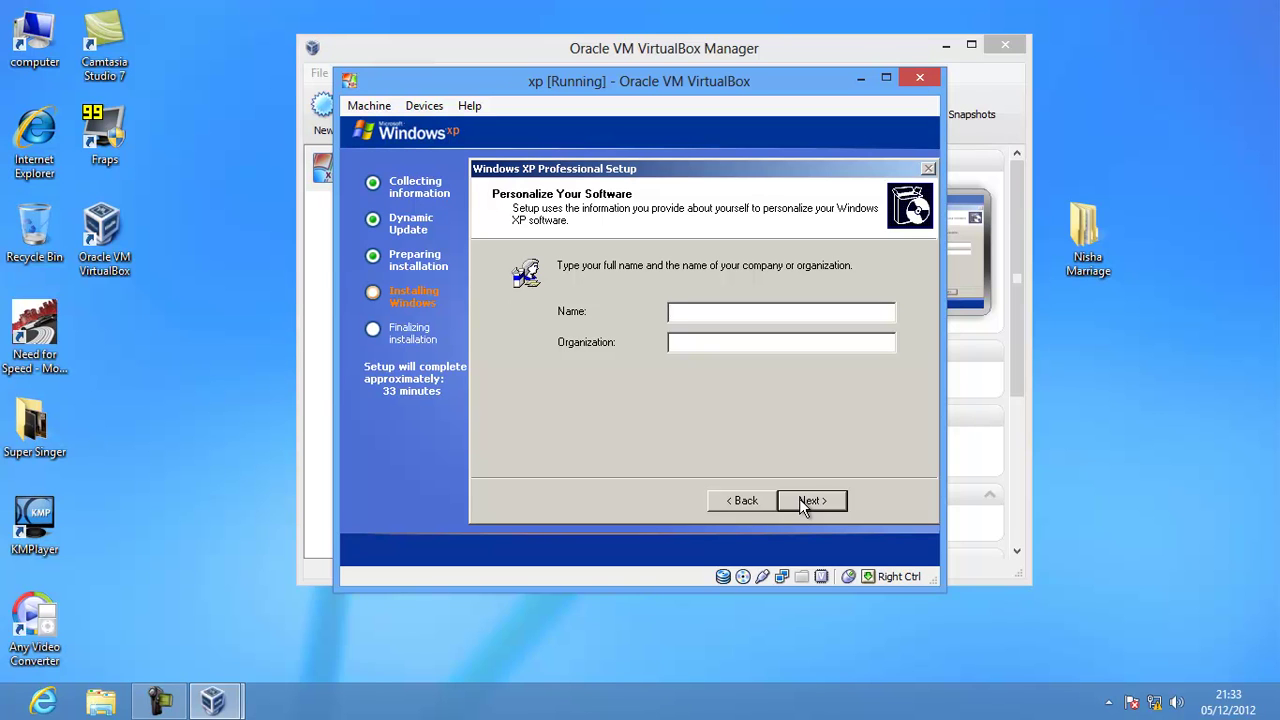
pyautogui.write('Ms')
pyautogui.write('gi')
pyautogui.press('Tab')
pyautogui.write('hOME')
pyautogui.click(806, 501)
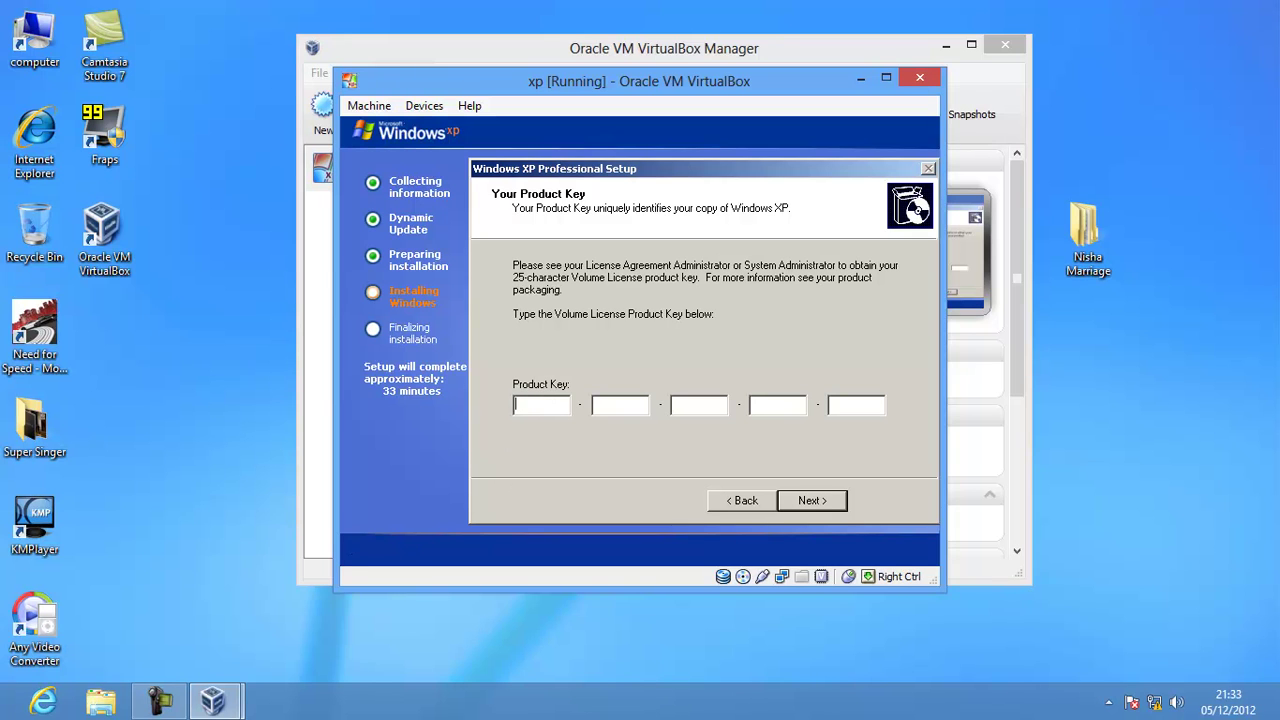
# Keep the suggested computer name with a blank Administrator password and set the time zone to (GMT+05:30) Chennai, Kolkata, Mumbai, New Delhi.
pyautogui.click(172, 705)
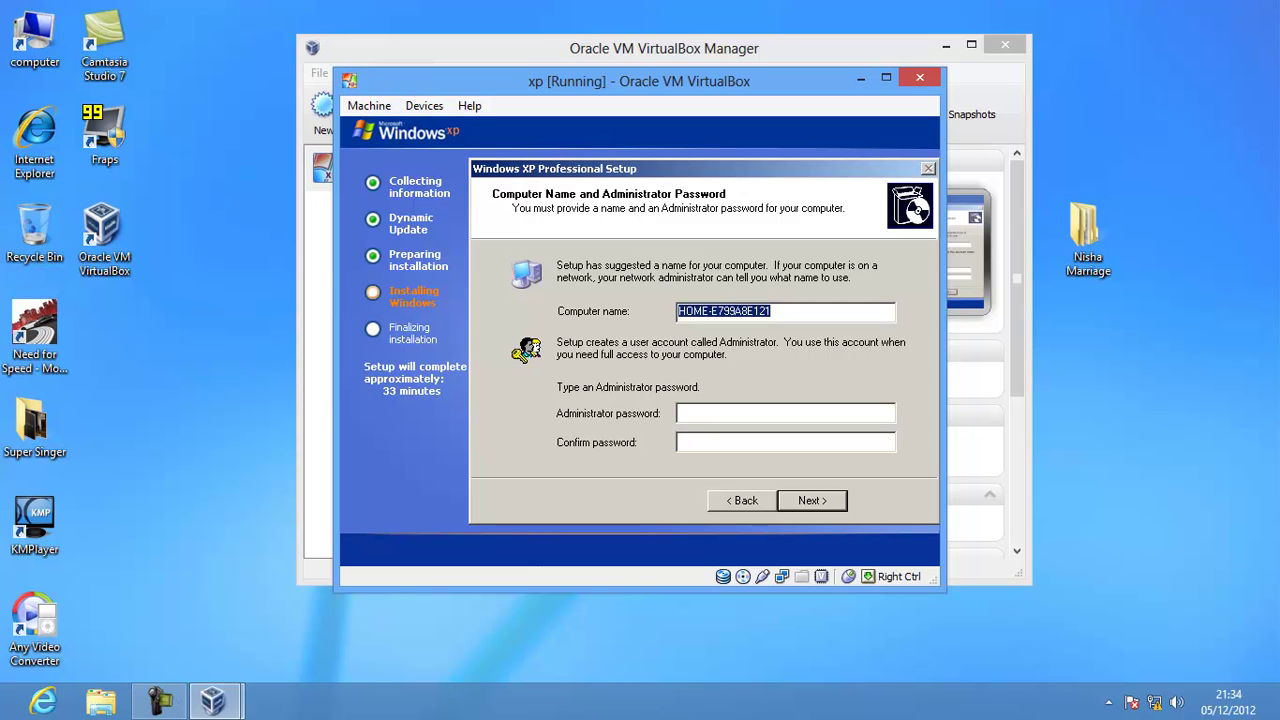
pyautogui.click(795, 498)
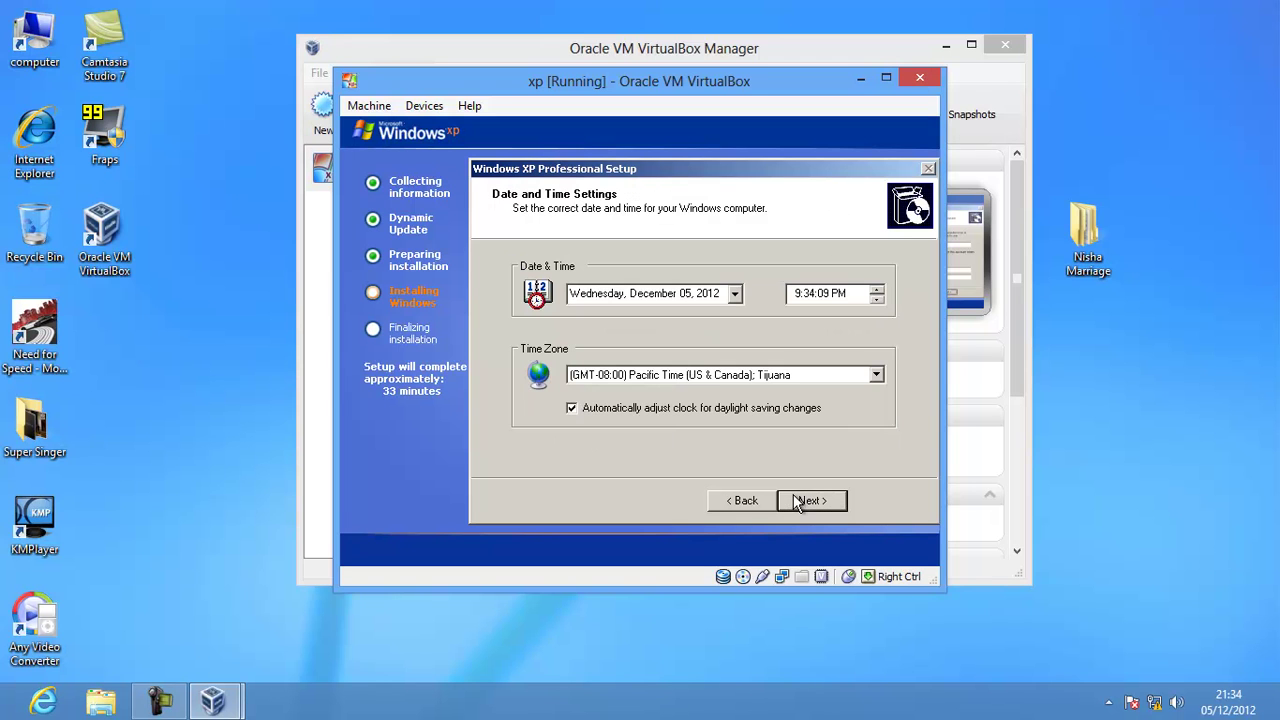
pyautogui.click(877, 376)
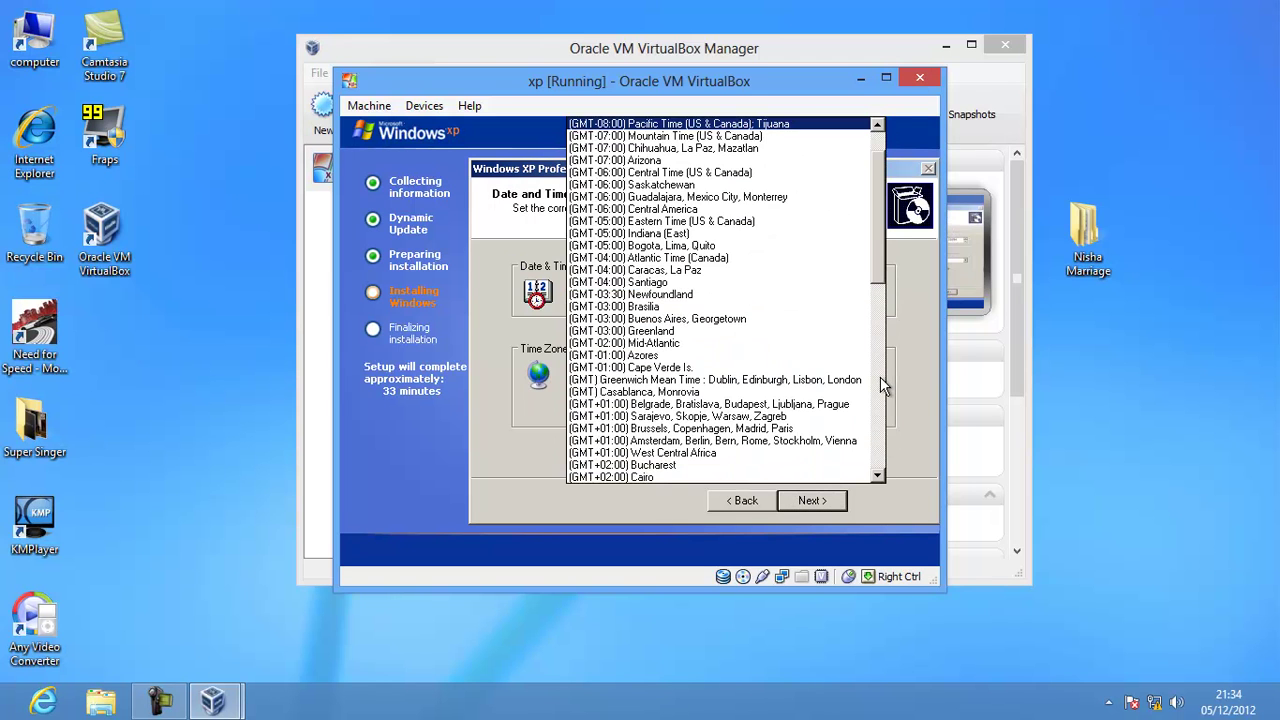
pyautogui.click(866, 258)
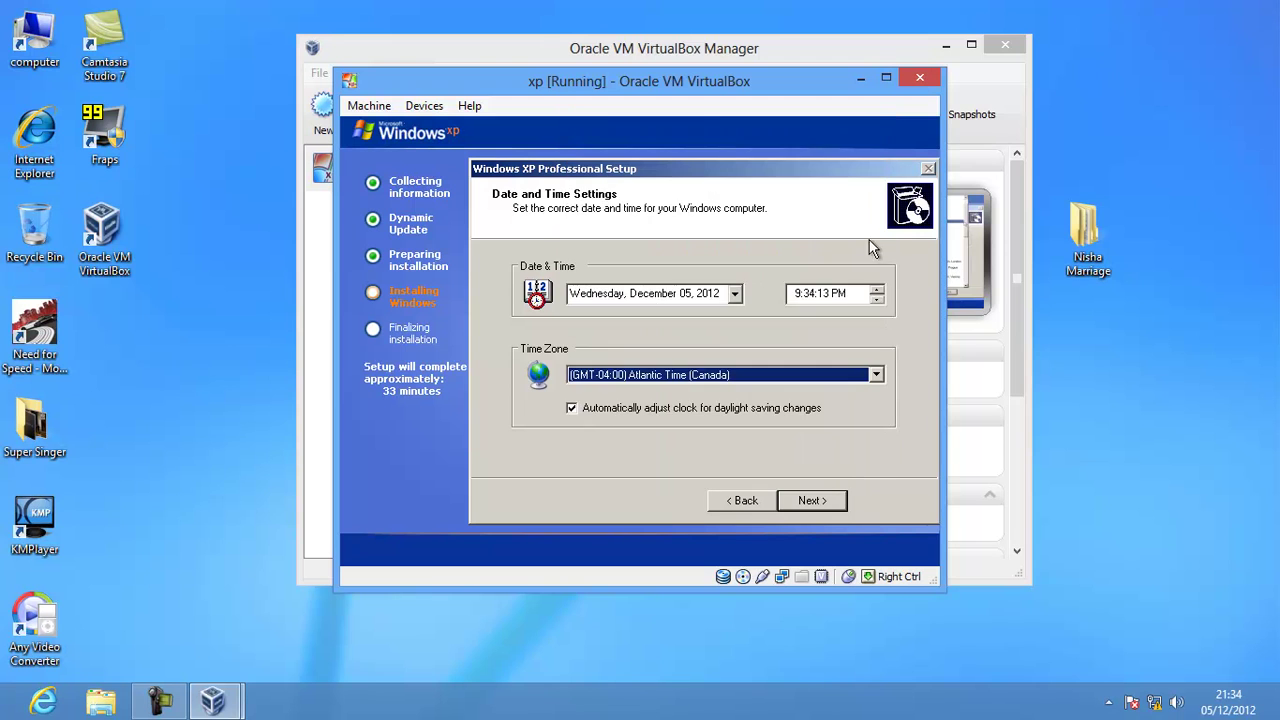
pyautogui.click(877, 376)
pyautogui.moveTo(873, 280); pyautogui.dragTo(863, 348)
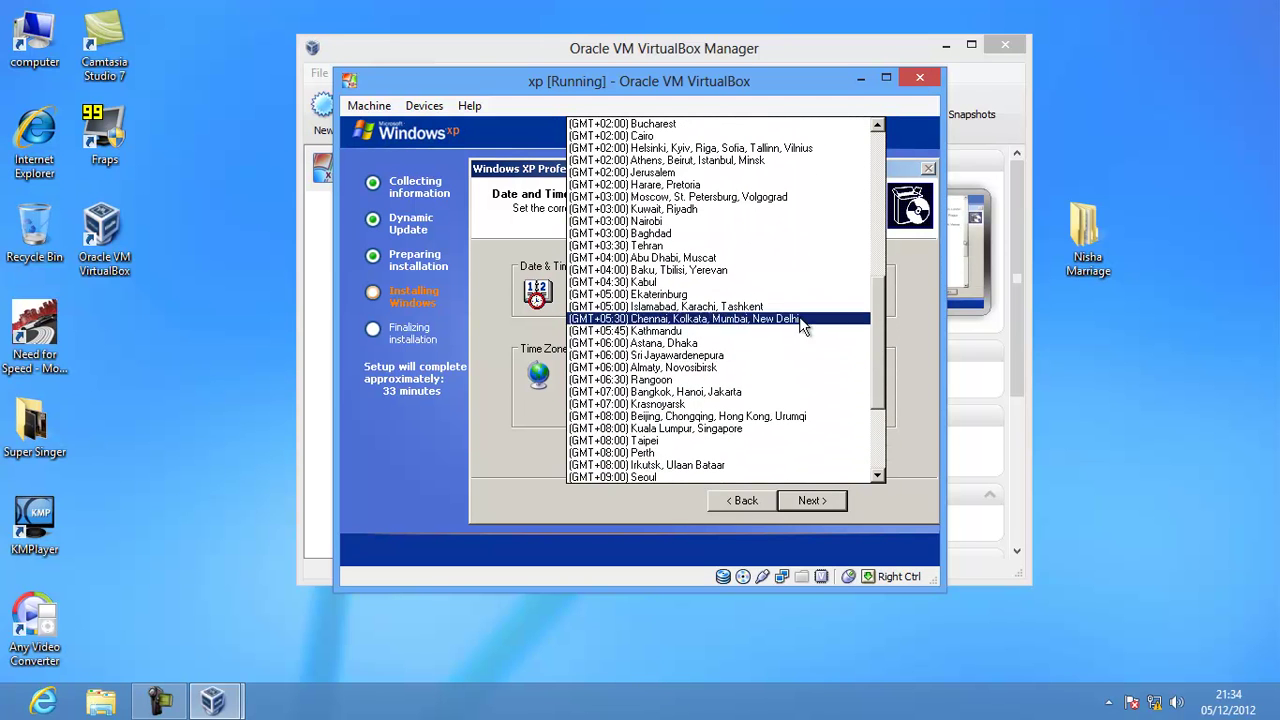
pyautogui.click(700, 318)
pyautogui.click(824, 498)
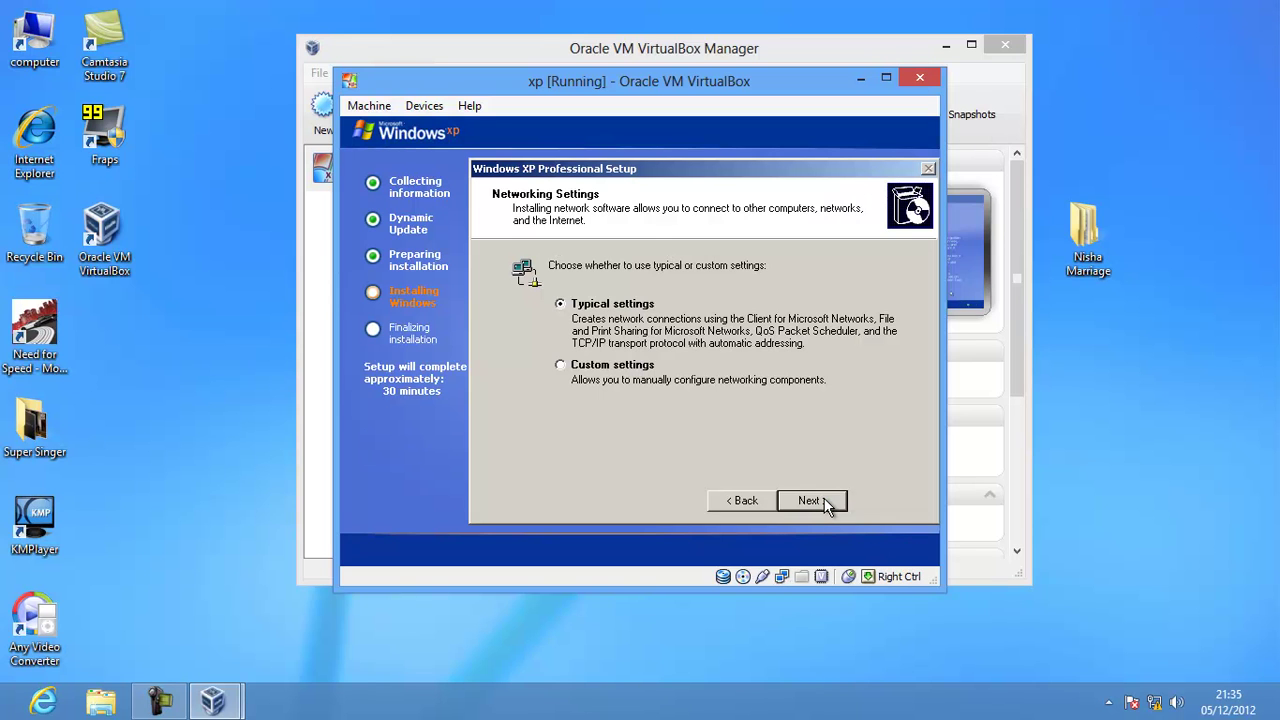
# Use Typical settings for networking and let the Windows XP installation continue.
pyautogui.click(812, 501)
pyautogui.click(820, 500)
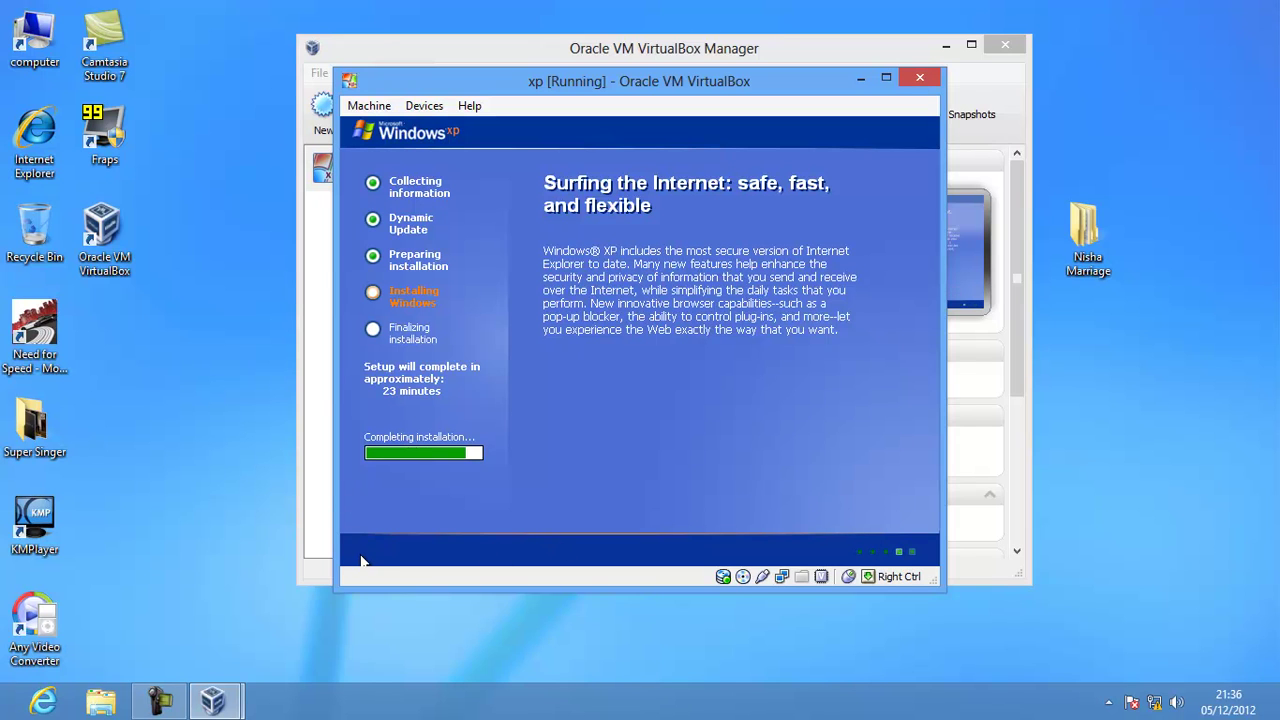
pyautogui.click(173, 704)
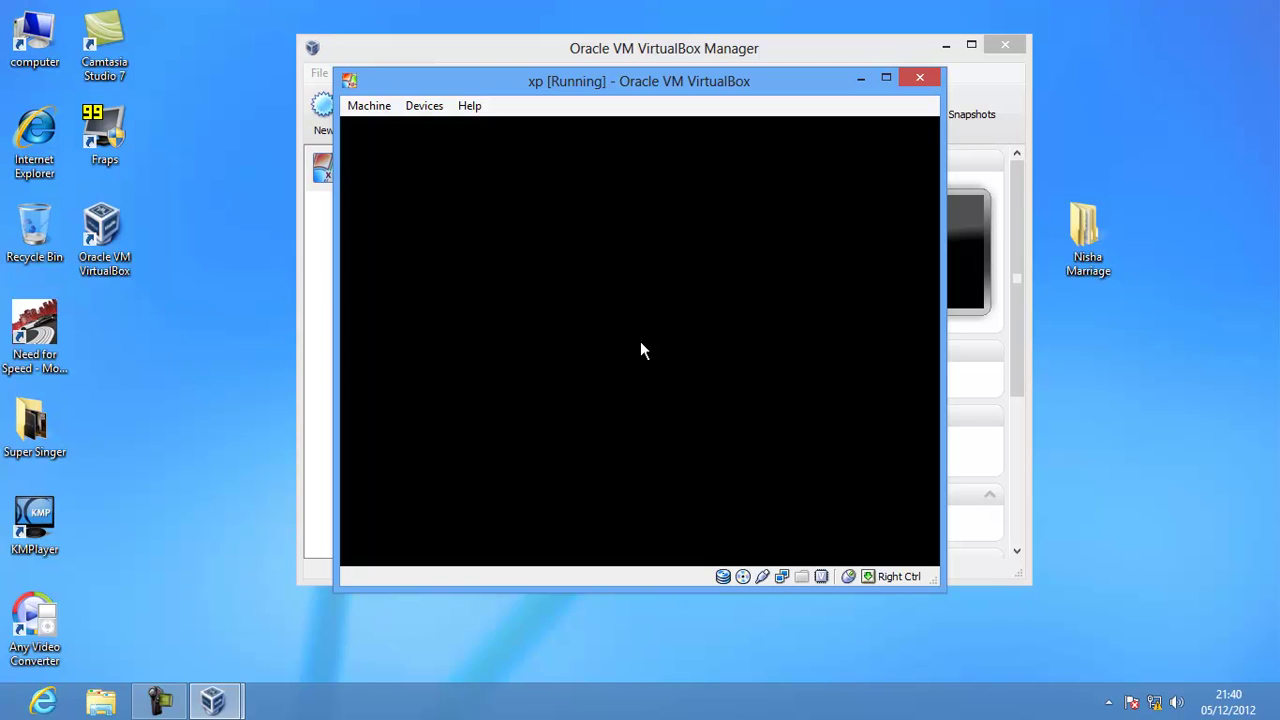
pyautogui.click(175, 705)
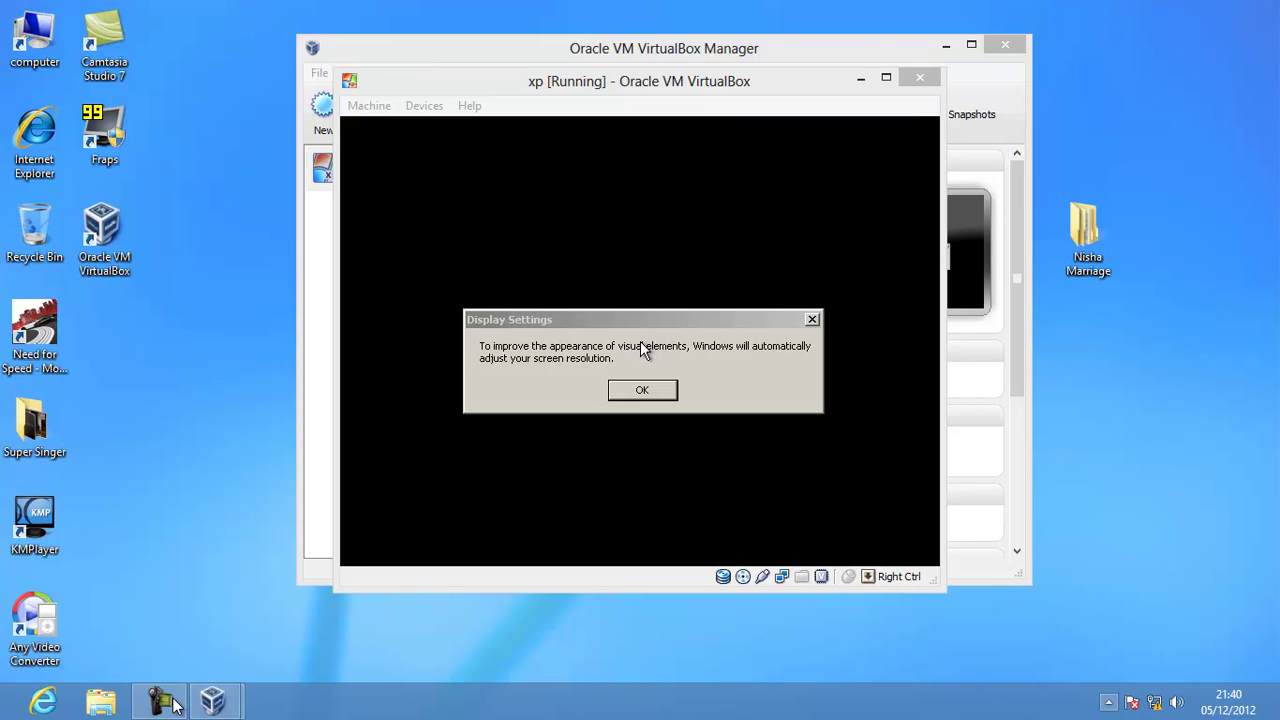
# Unmount virtual drive I: with PowerISO on the host computer.
pyautogui.click(1108, 702)
pyautogui.rightClick(1141, 576)
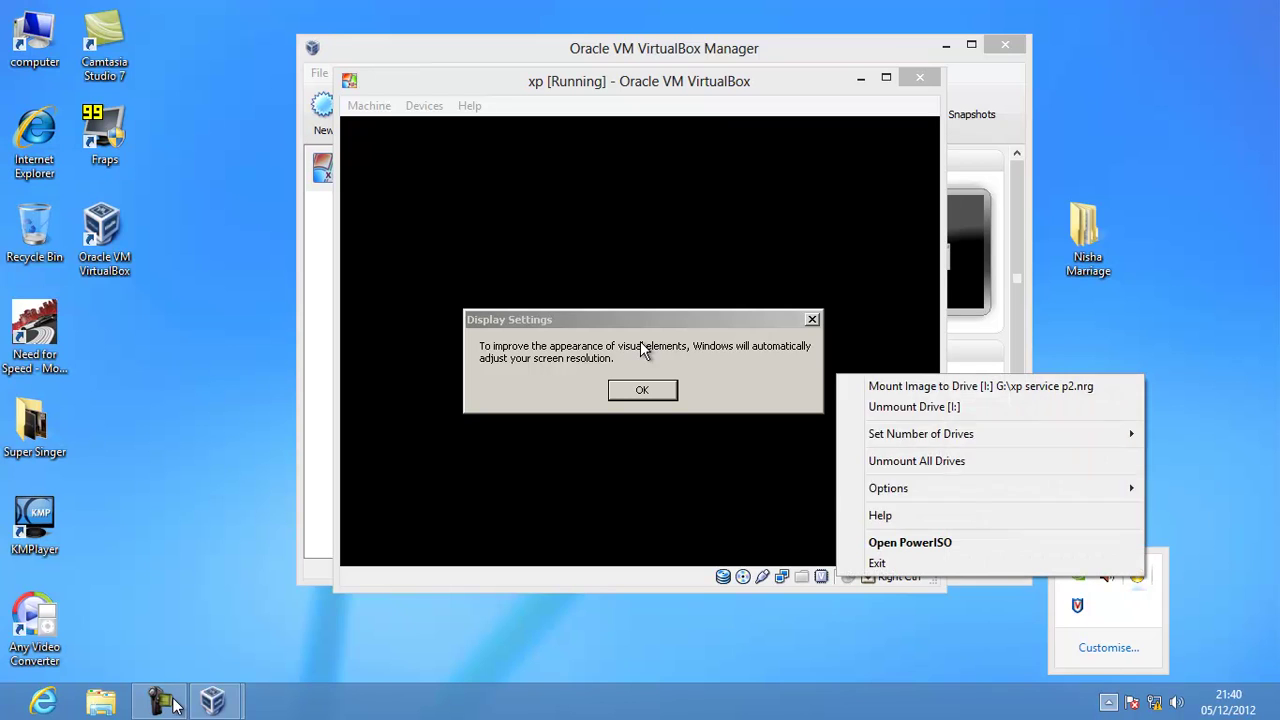
pyautogui.click(960, 407)
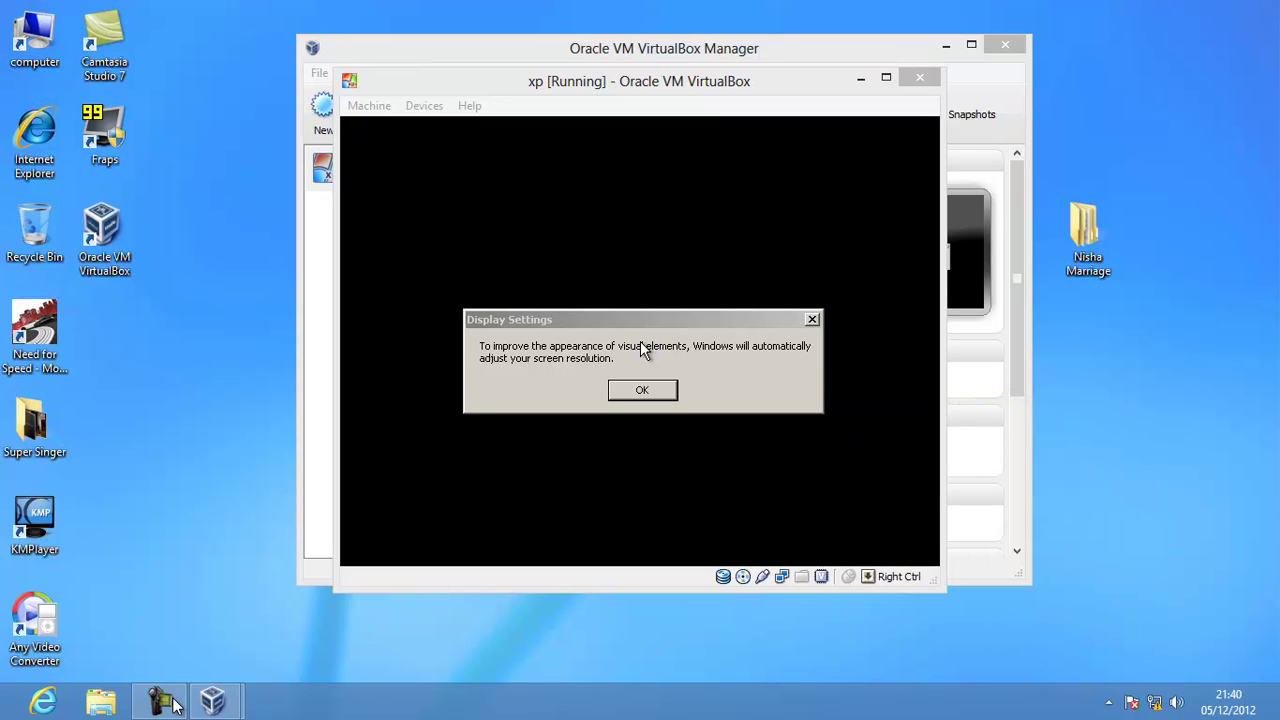
# Switch the xp virtual machine to fullscreen mode and accept the automatic screen resolution adjustment.
pyautogui.click(369, 106)
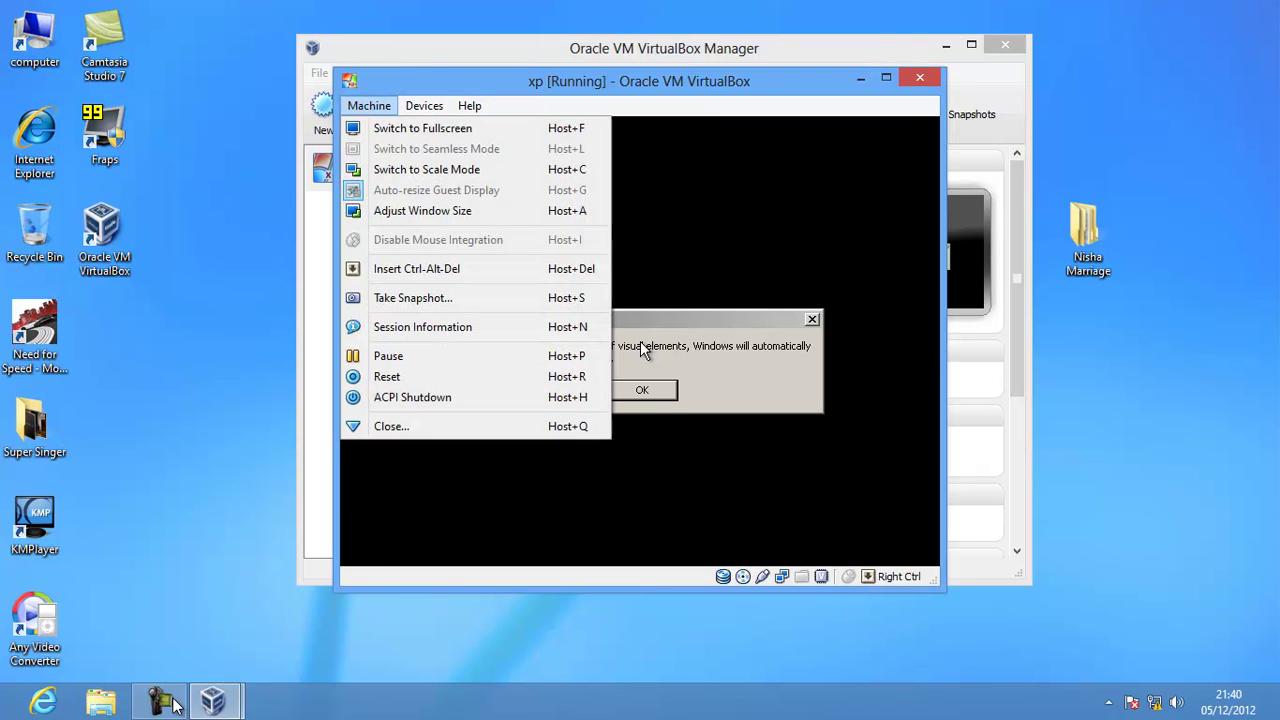
pyautogui.click(424, 106)
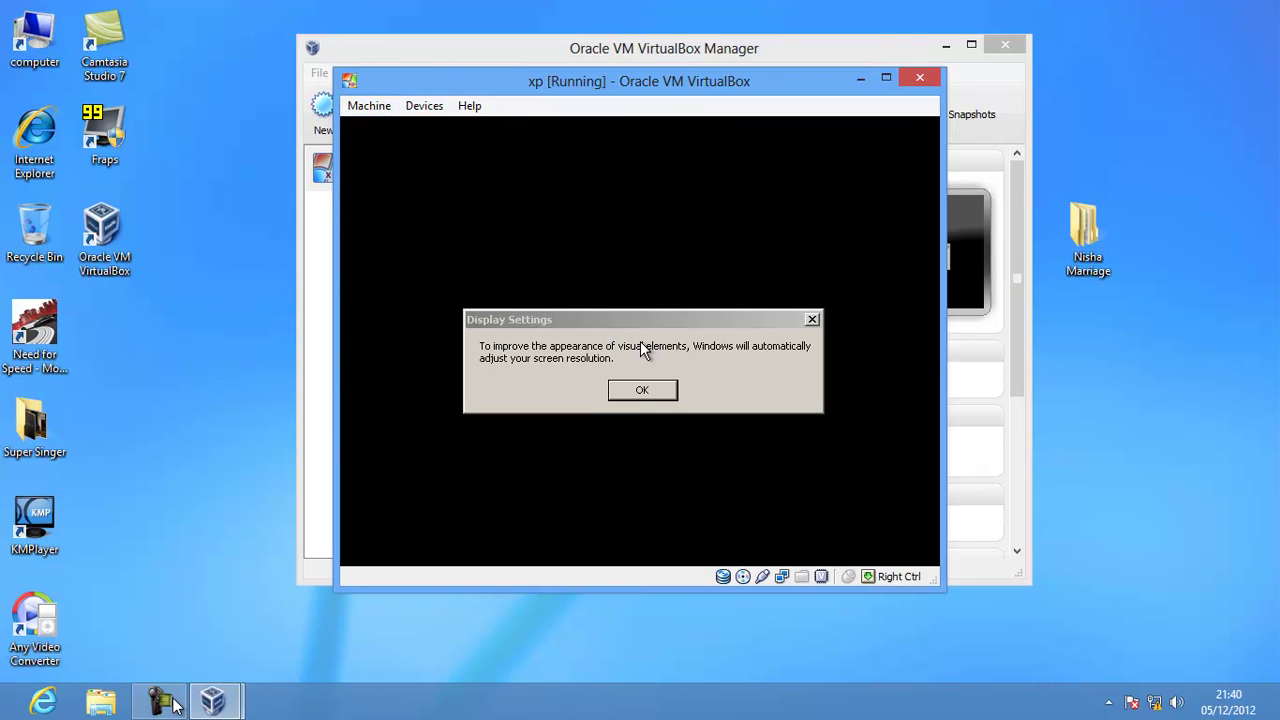
pyautogui.click(369, 106)
pyautogui.hotkey('ctrl', 'f')
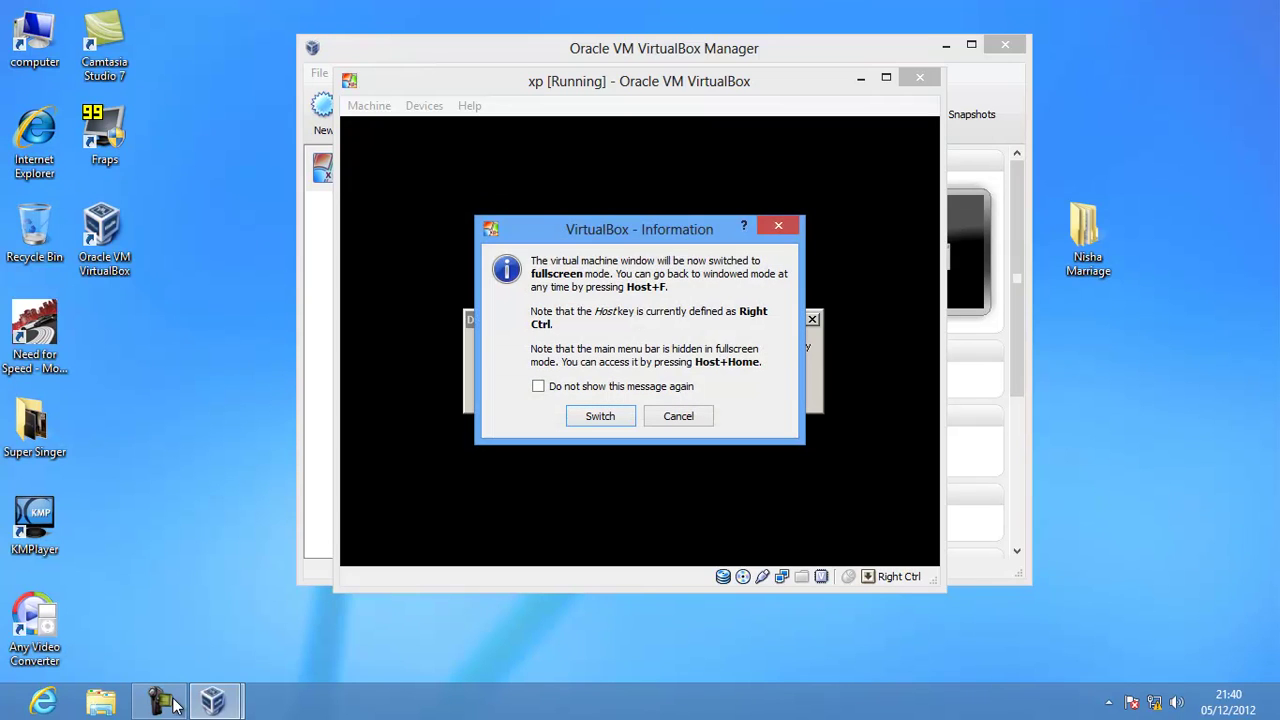
pyautogui.press('Return')
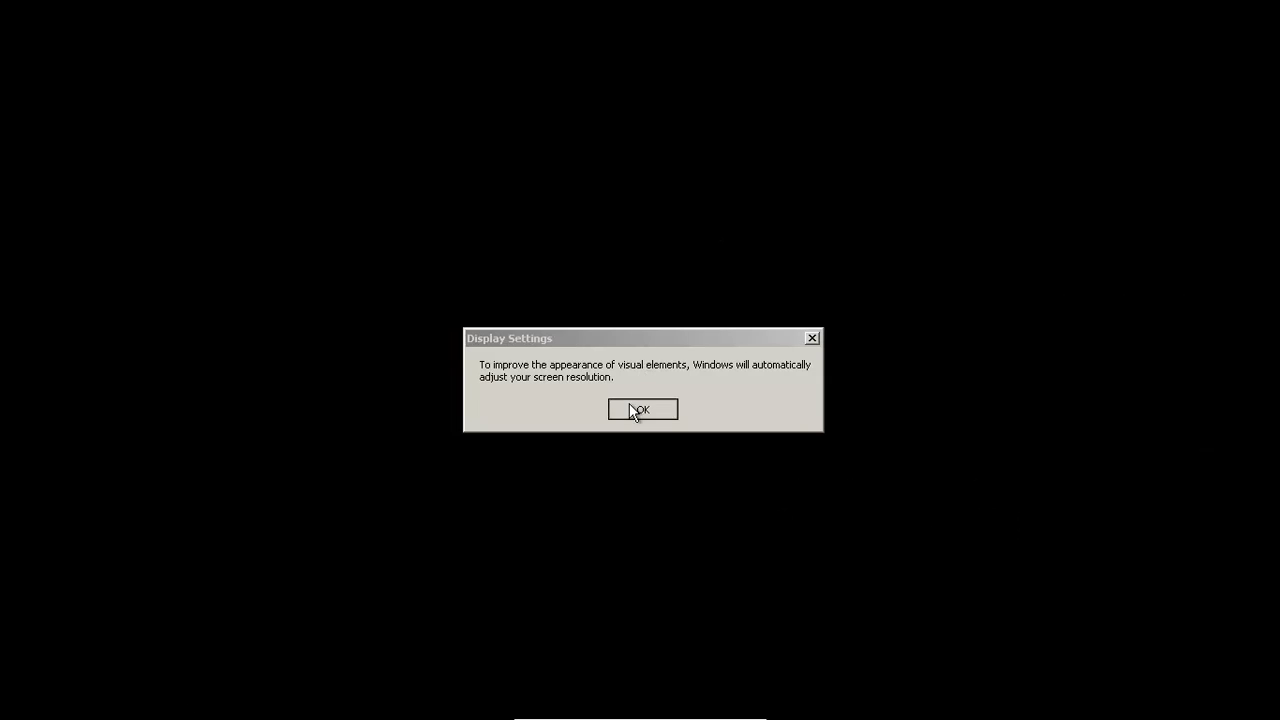
pyautogui.click(630, 404)
pyautogui.click(489, 217)
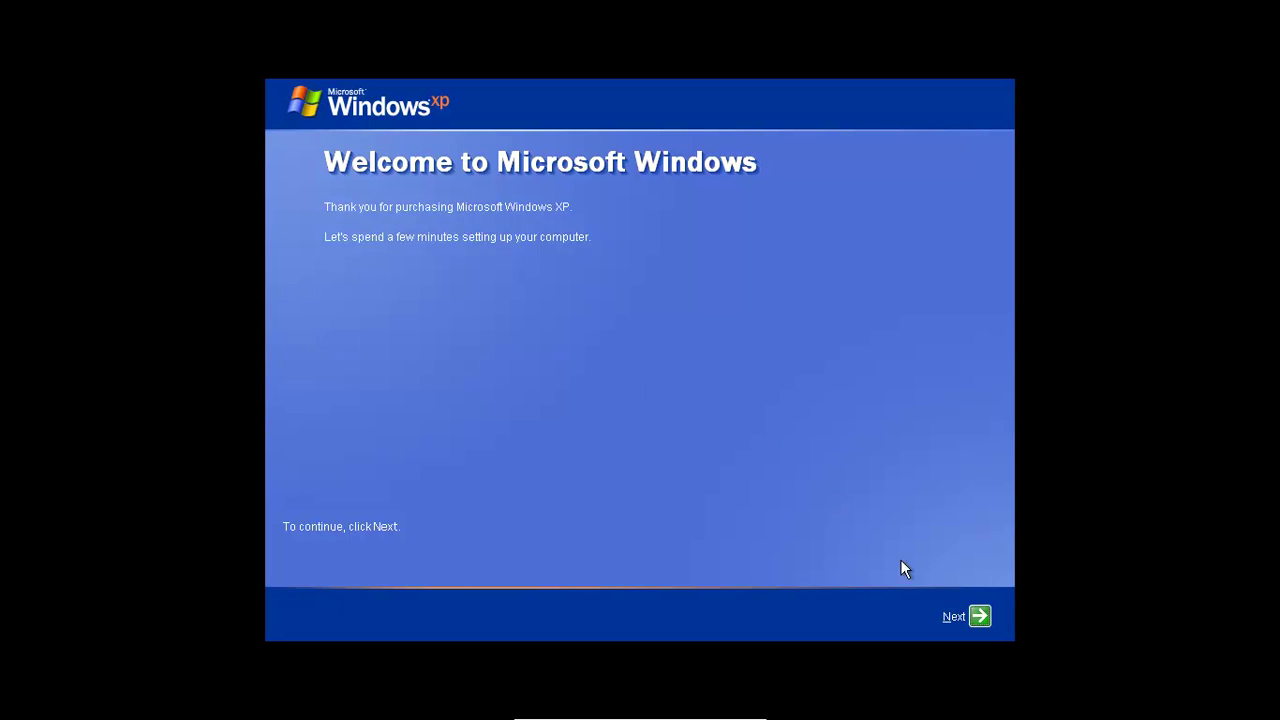
# Begin the Windows XP first-run setup and postpone Automatic Updates with the Not right now option.
pyautogui.click(980, 617)
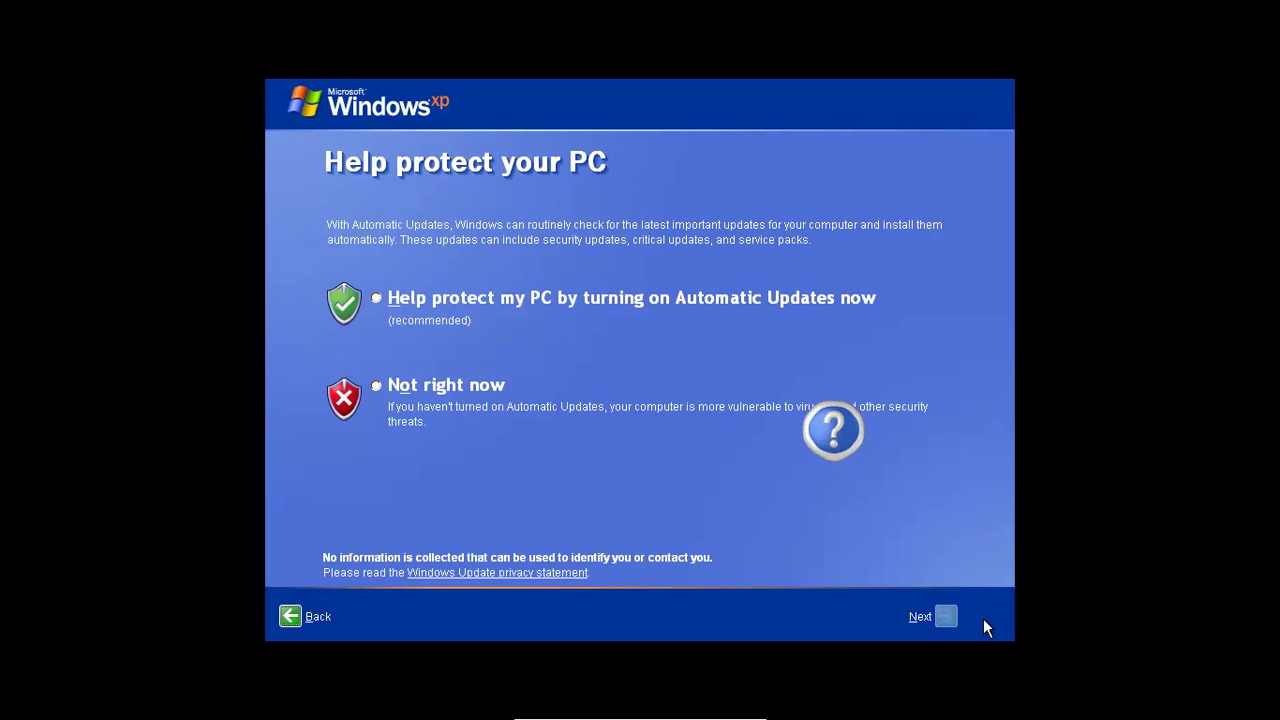
pyautogui.click(447, 398)
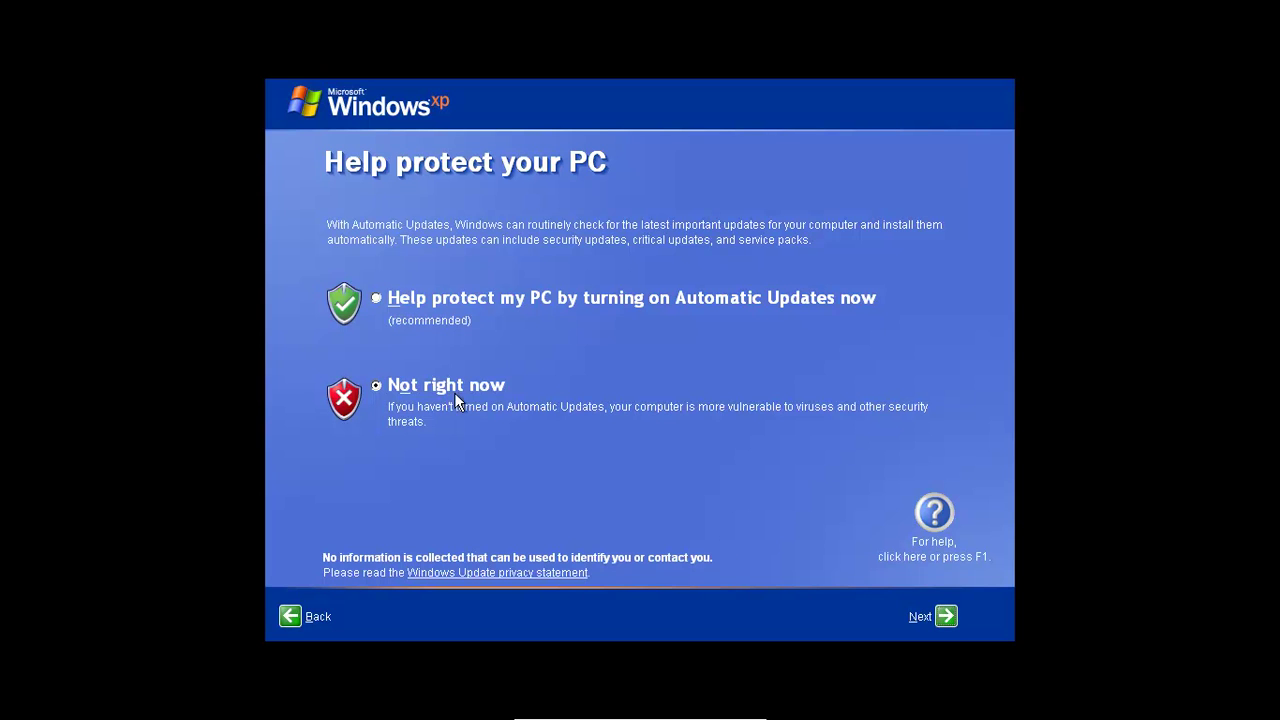
pyautogui.click(947, 620)
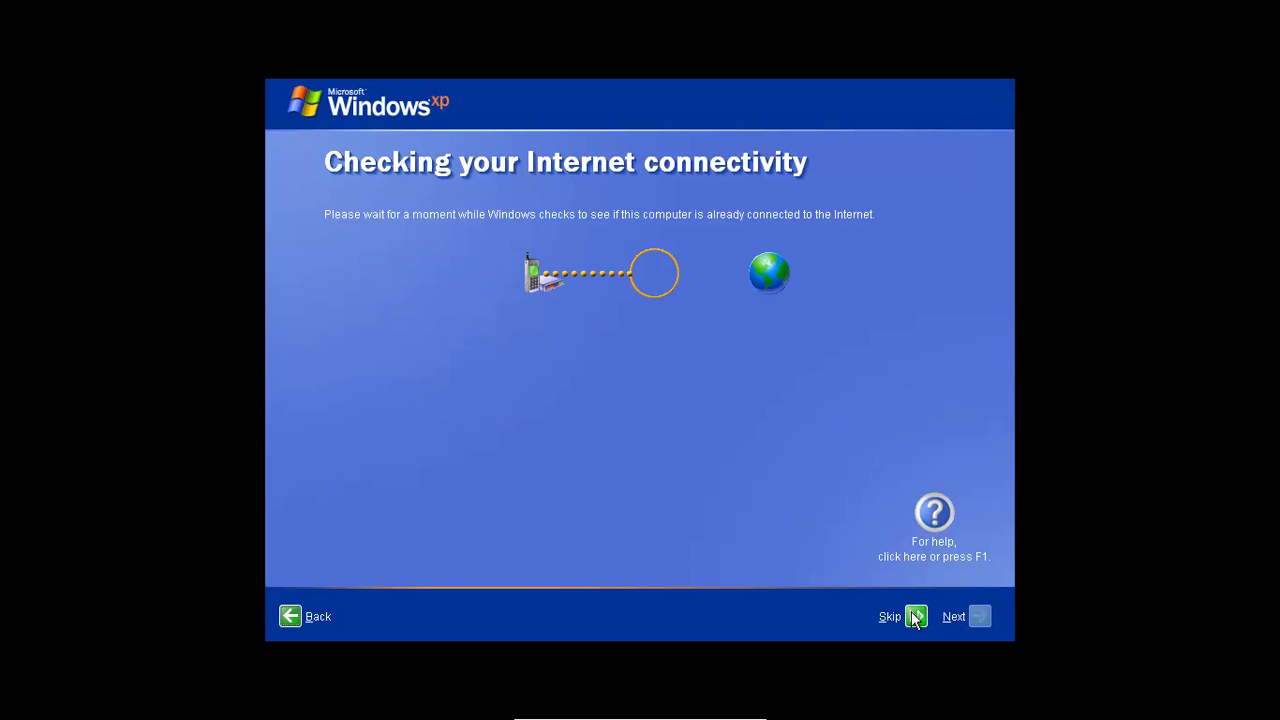
# Skip the Internet connectivity check and decline online registration with Microsoft.
pyautogui.click(914, 618)
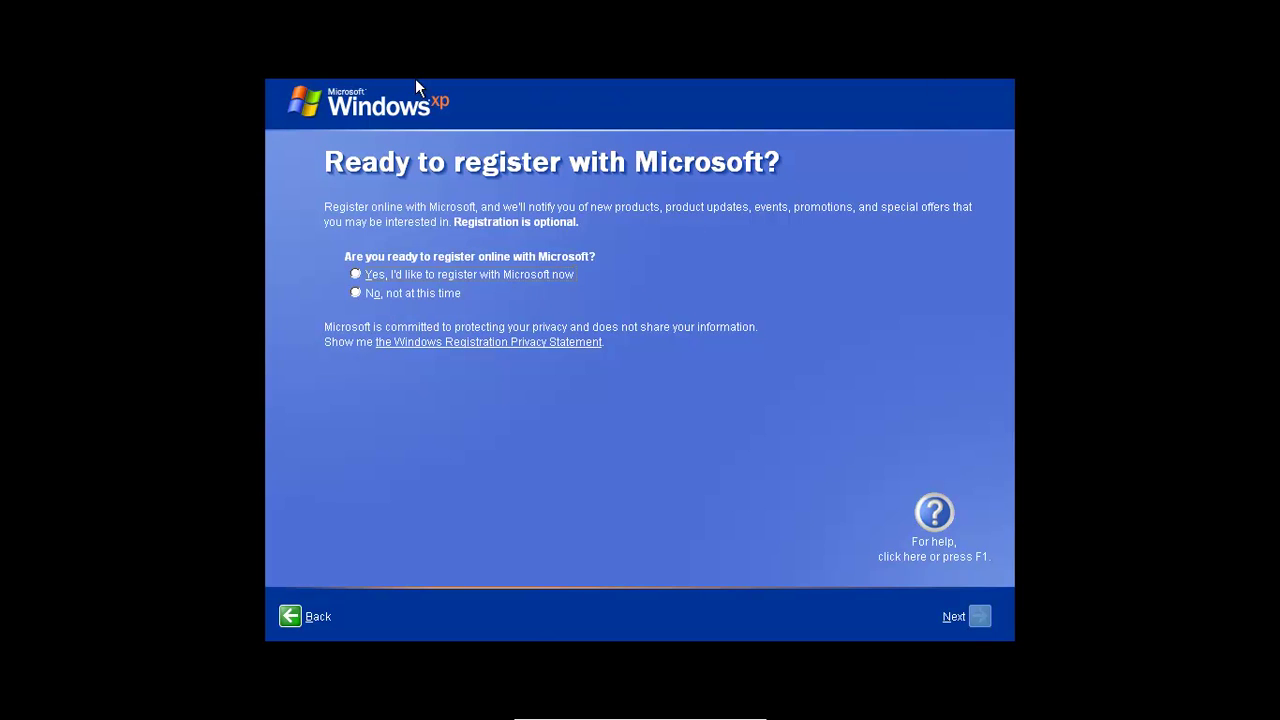
pyautogui.click(405, 292)
pyautogui.click(982, 616)
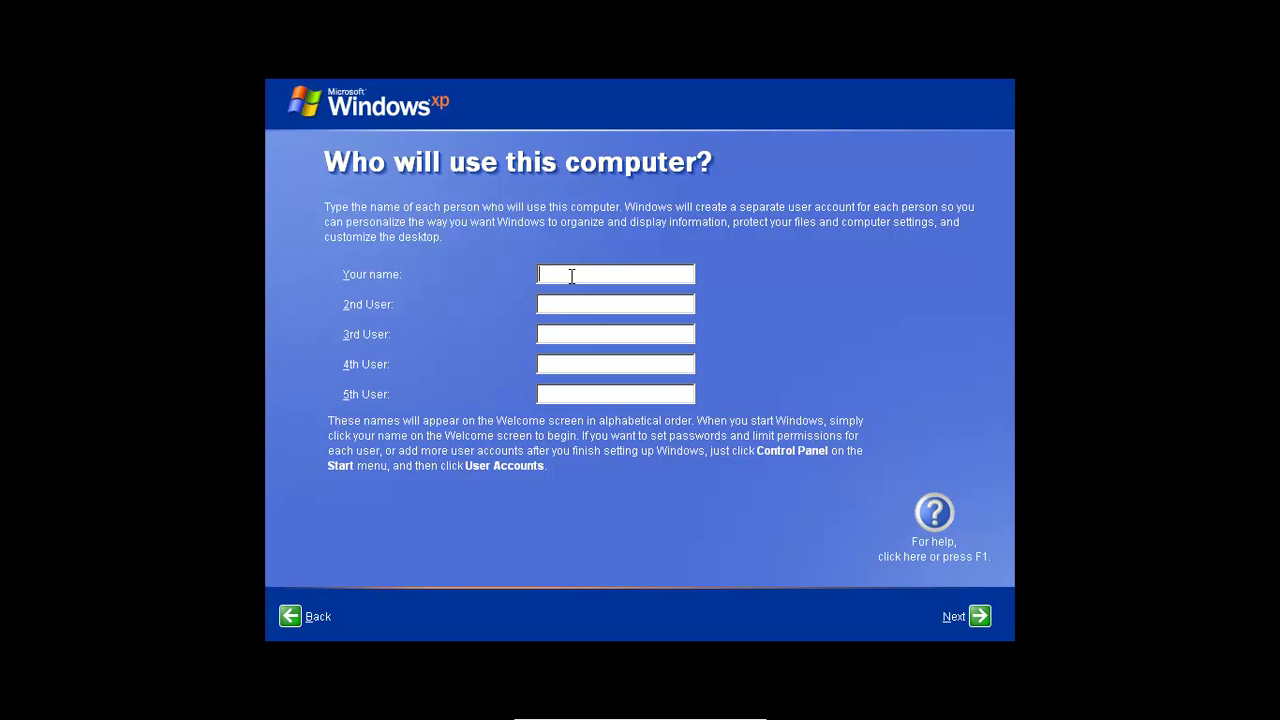
# Enter the user's name for the first Windows XP account and finish the first-run setup.
pyautogui.write('mAGI')
pyautogui.press('BackSpace')
pyautogui.press('BackSpace')
pyautogui.press('BackSpace')
pyautogui.press('BackSpace')
pyautogui.press('Tab')
pyautogui.write('M')
pyautogui.press('BackSpace')
pyautogui.write('Magi')
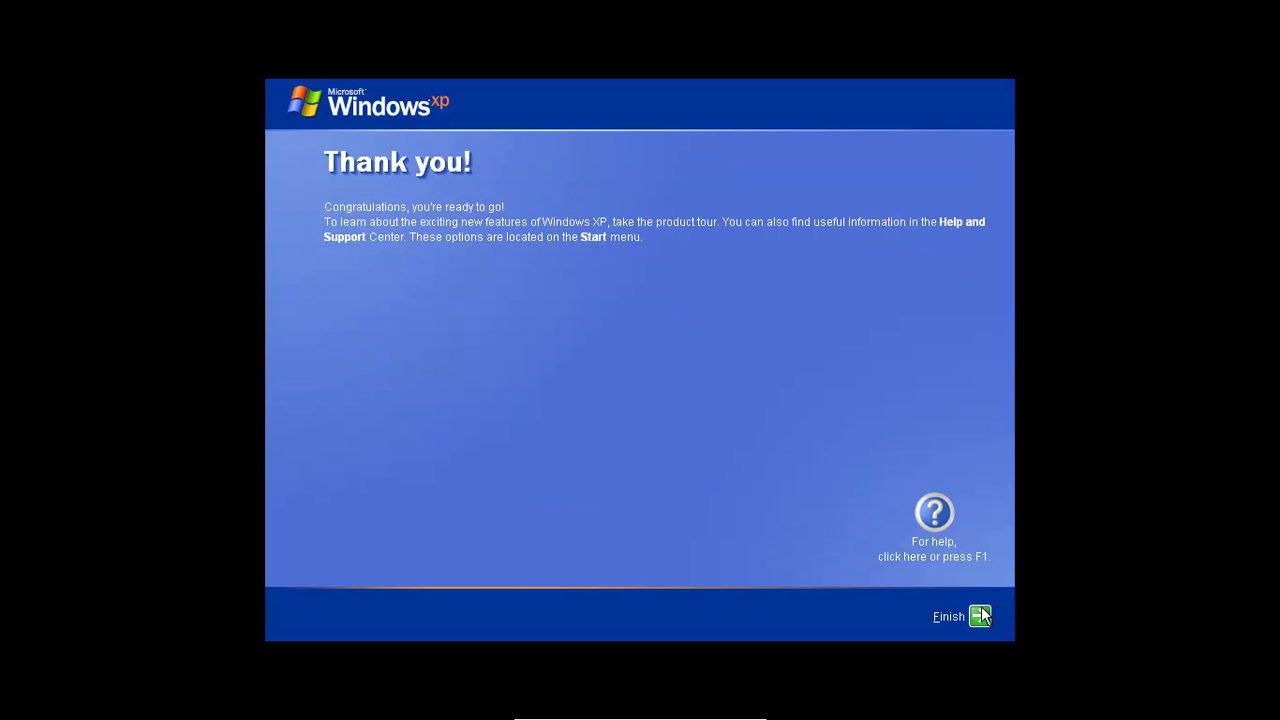
pyautogui.click(980, 617)
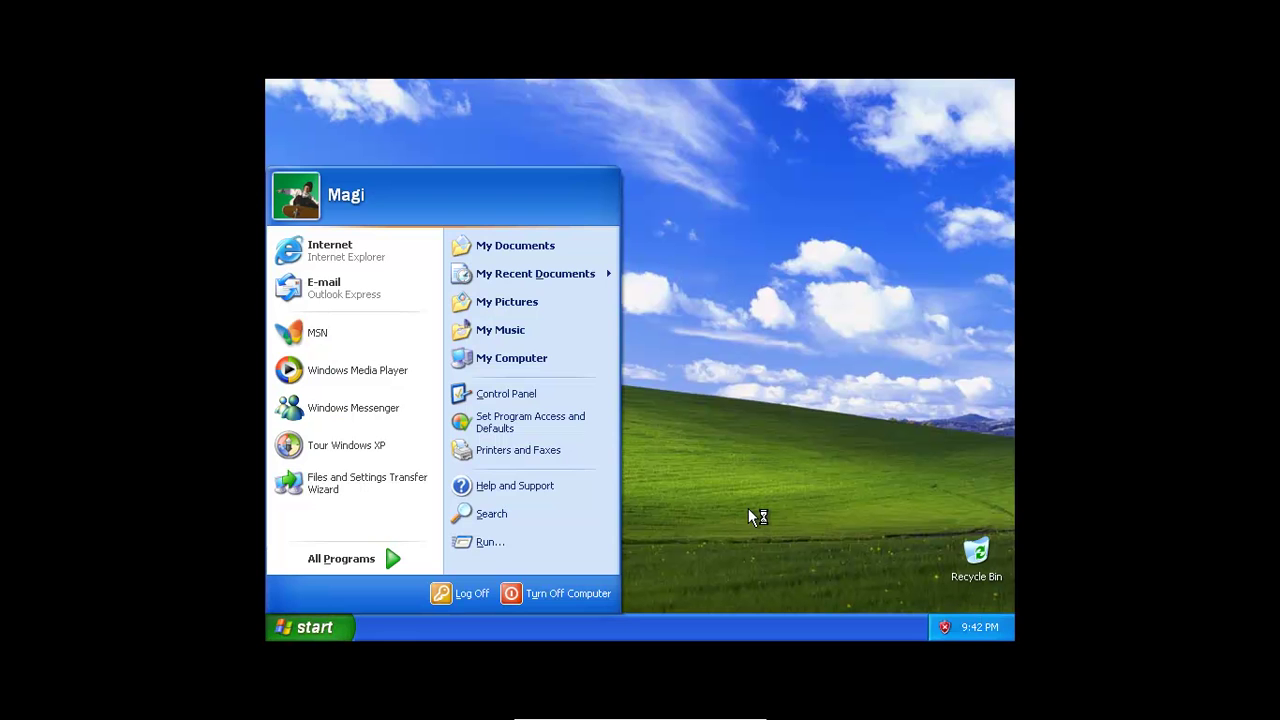
# Dismiss the antivirus warning and other startup notifications, and refresh the Windows XP desktop.
pyautogui.click(716, 486)
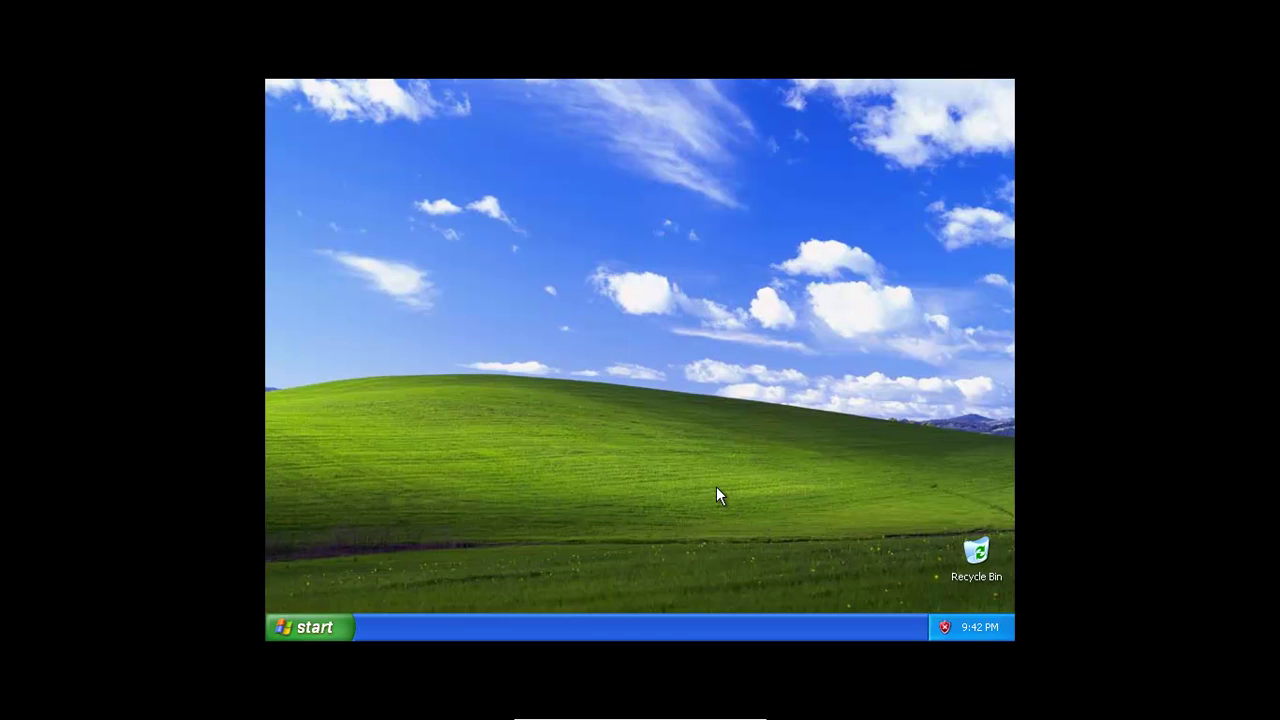
pyautogui.rightClick(686, 312)
pyautogui.click(697, 329)
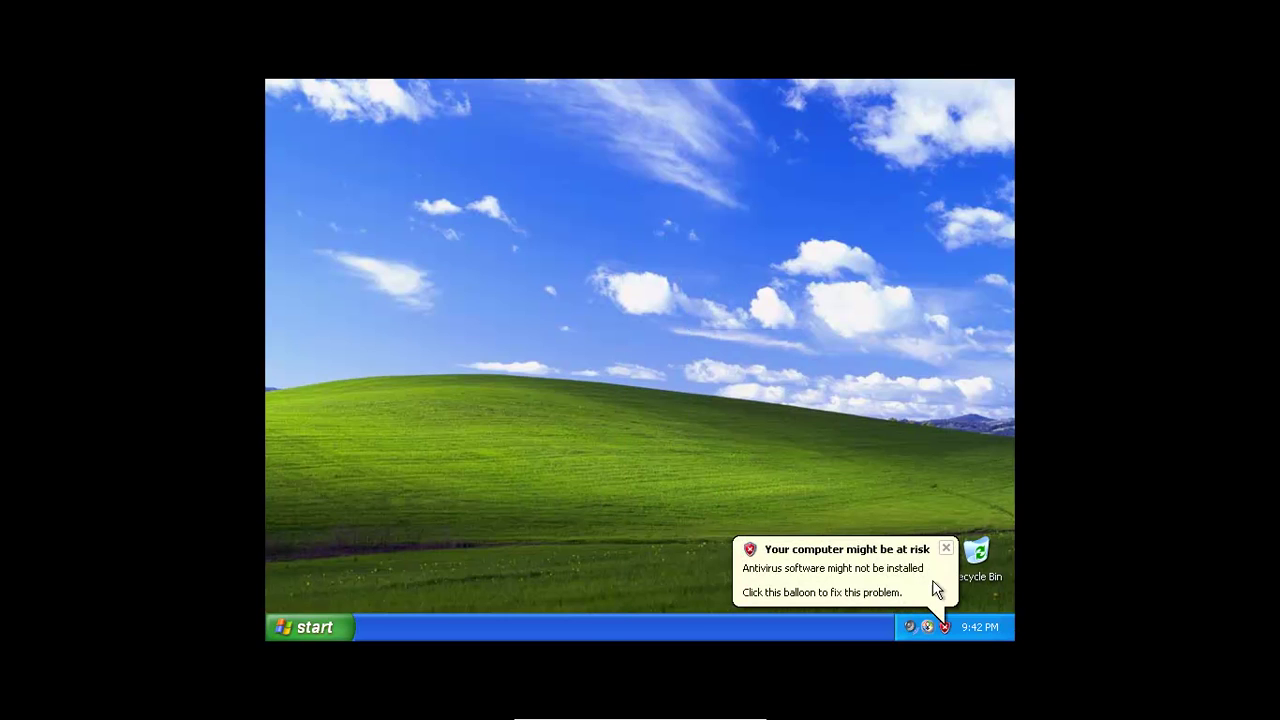
pyautogui.click(945, 548)
pyautogui.rightClick(310, 254)
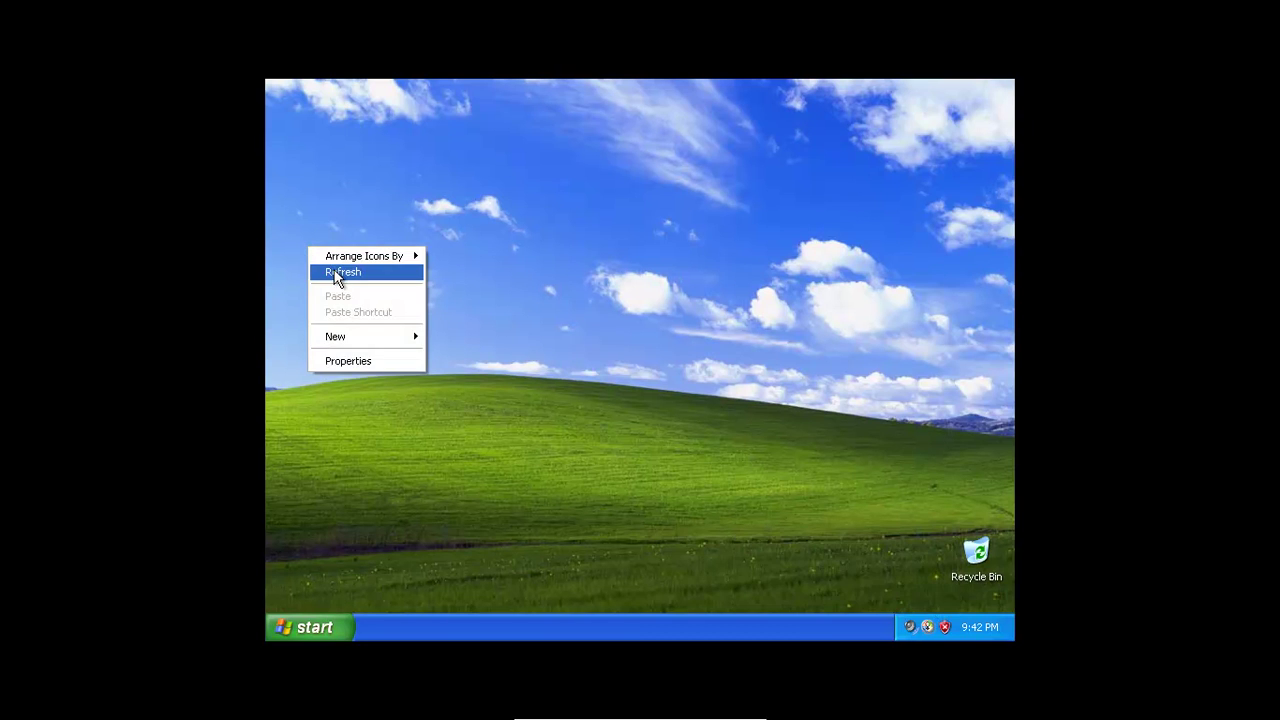
pyautogui.click(335, 275)
pyautogui.click(929, 548)
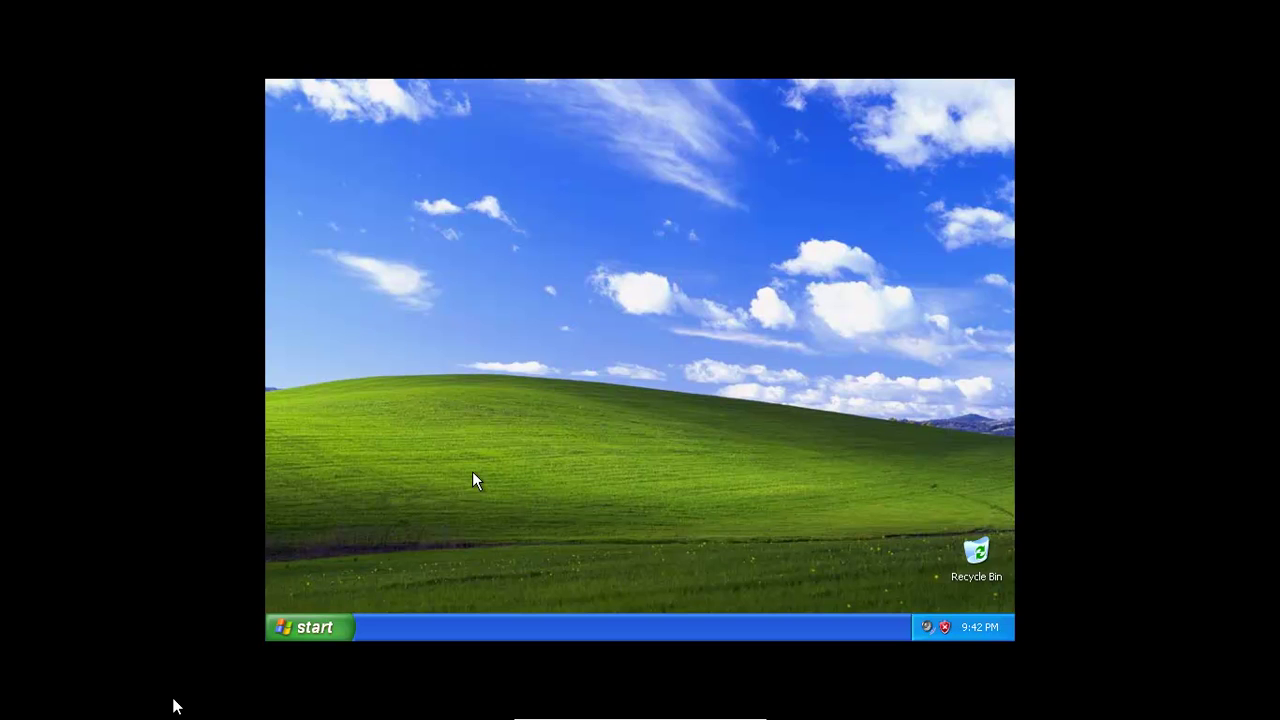
# Launch the VirtualBox Guest Additions 4.0.10 setup in the virtual machine and accept the default destination folder.
pyautogui.click(625, 708)
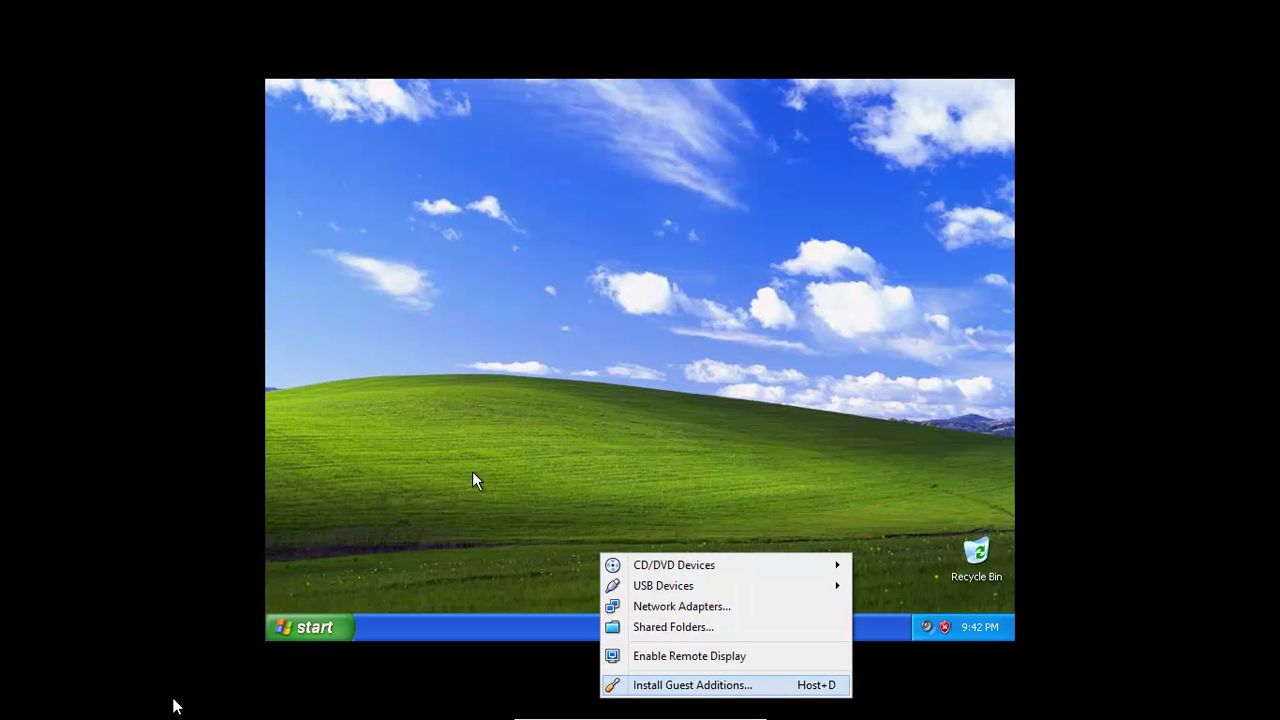
pyautogui.click(692, 685)
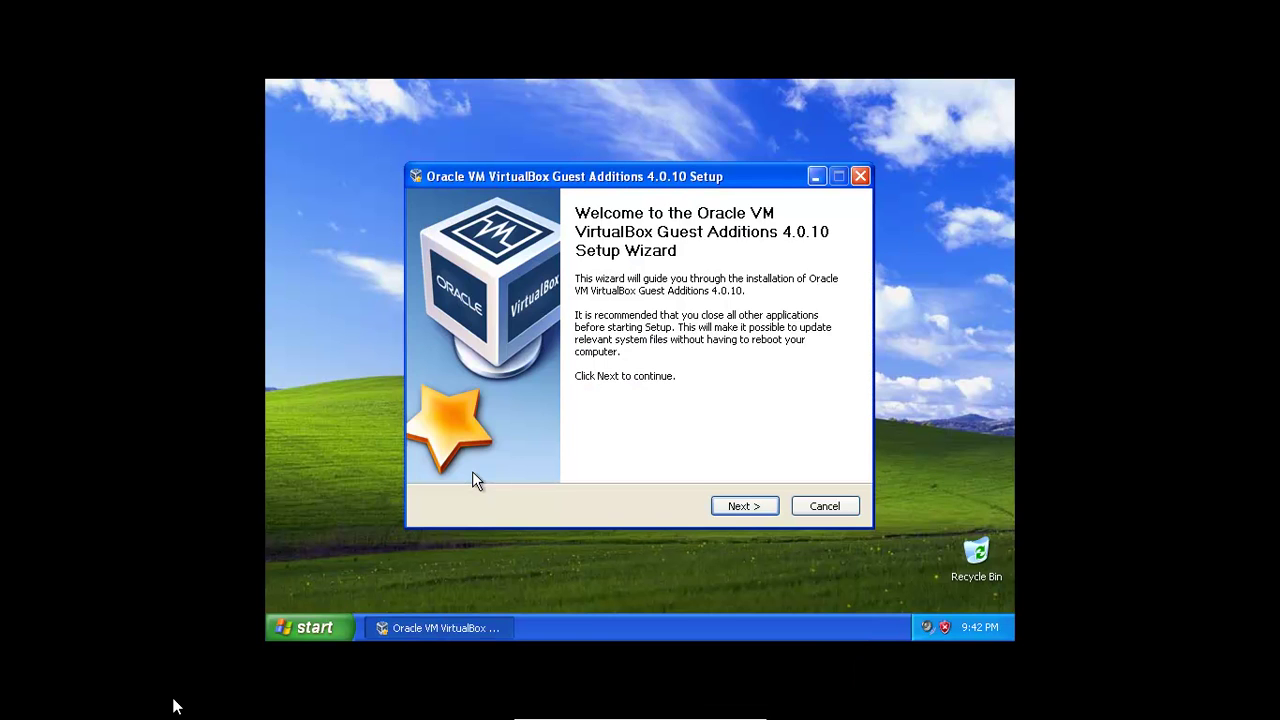
pyautogui.click(743, 507)
pyautogui.click(745, 507)
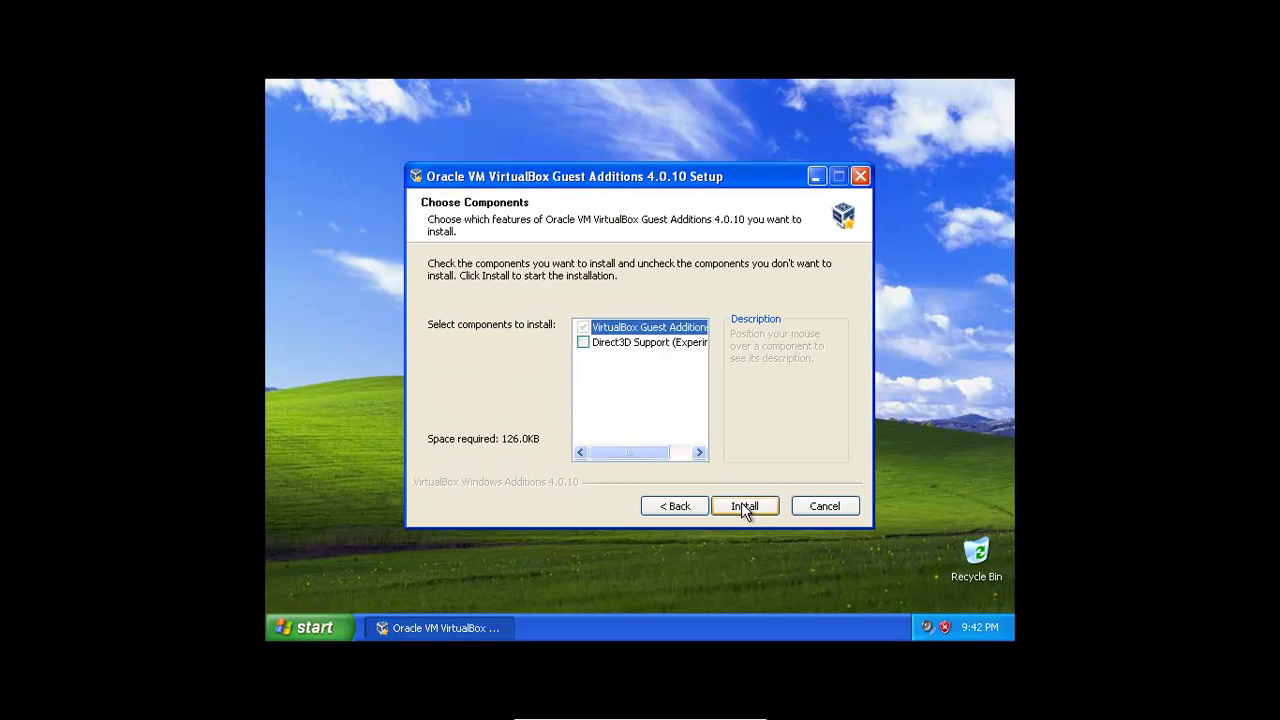
# Try D:\Program Files\Oracle\VirtualBox Guest Additions as the destination folder, and return the path to drive C:.
pyautogui.click(674, 507)
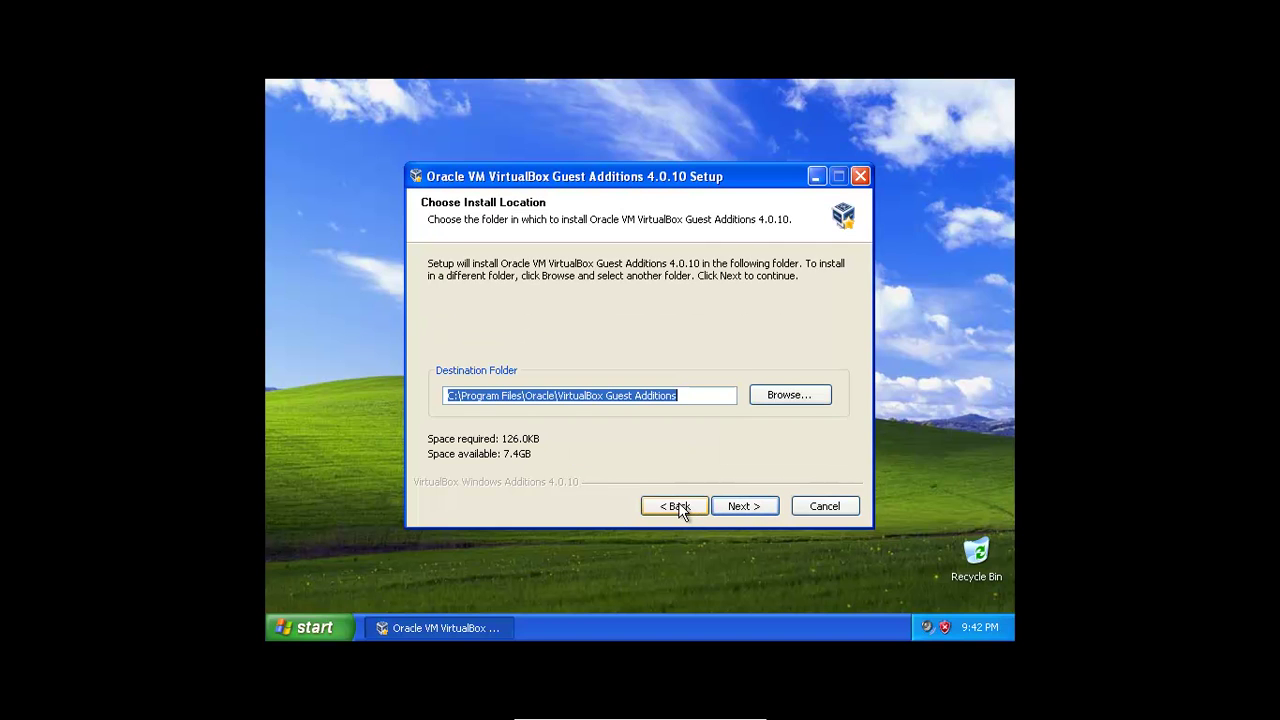
pyautogui.click(463, 396)
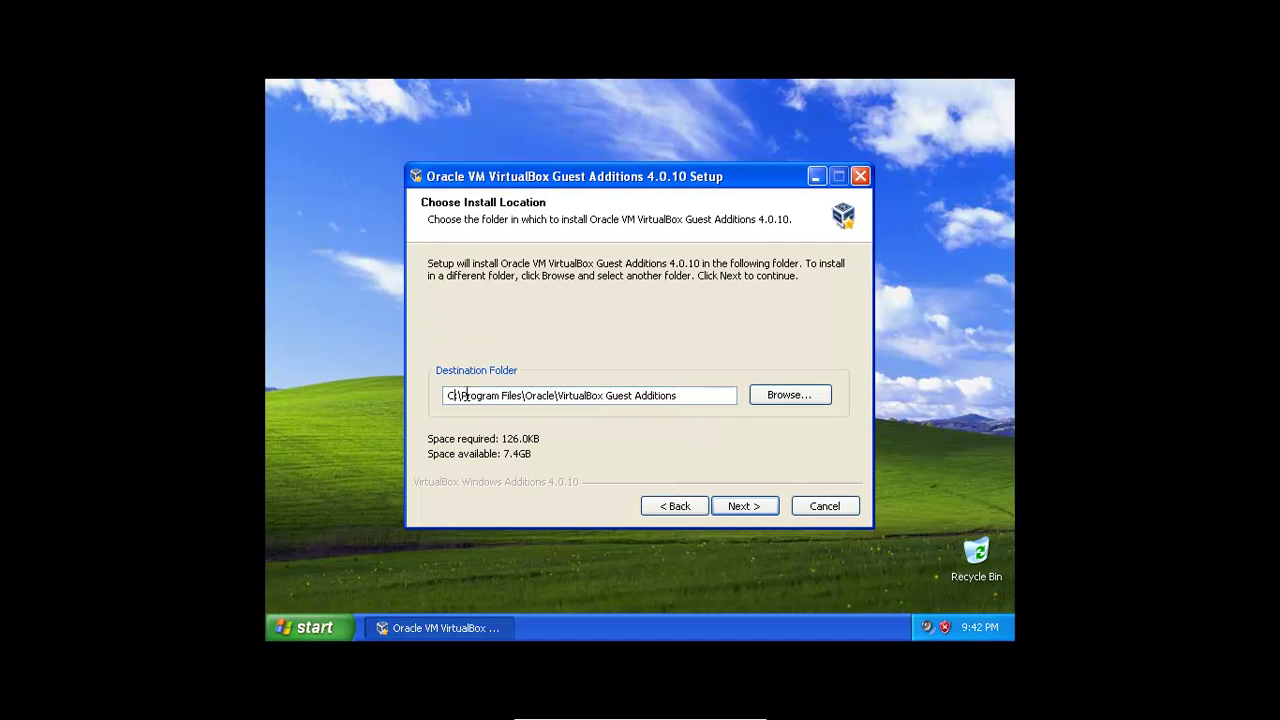
pyautogui.press('BackSpace')
pyautogui.press('BackSpace')
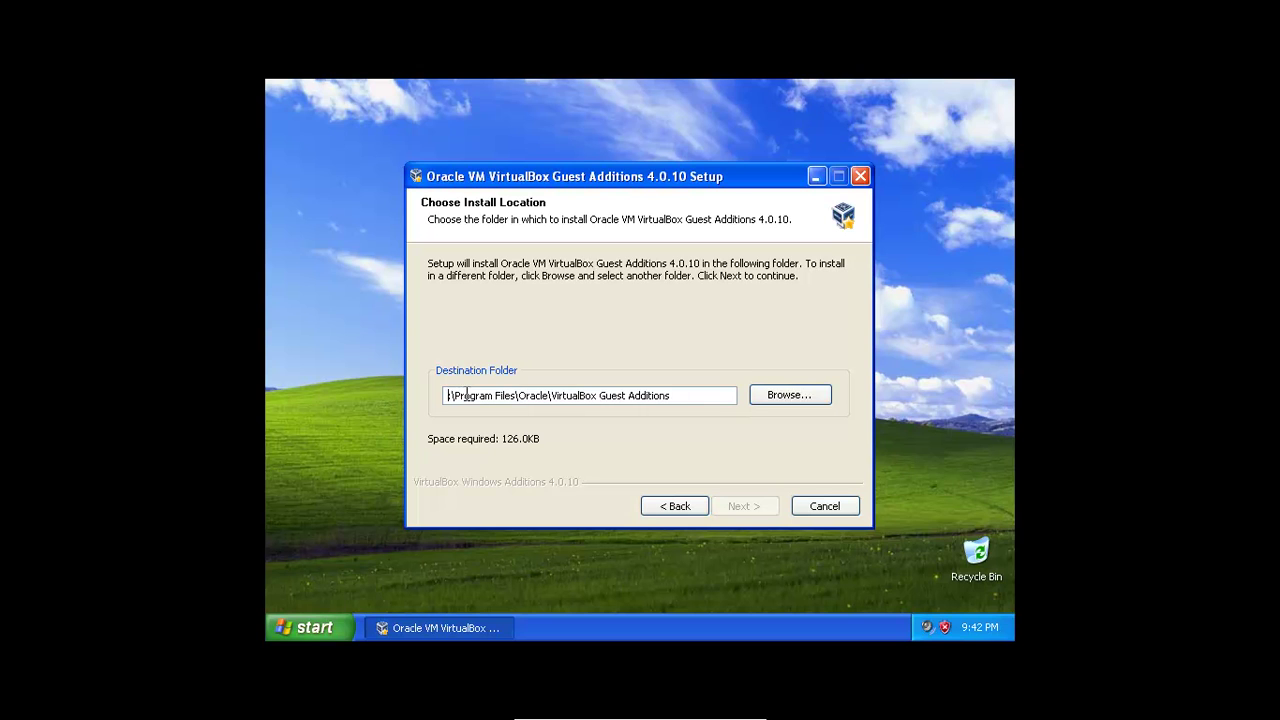
pyautogui.write('D:')
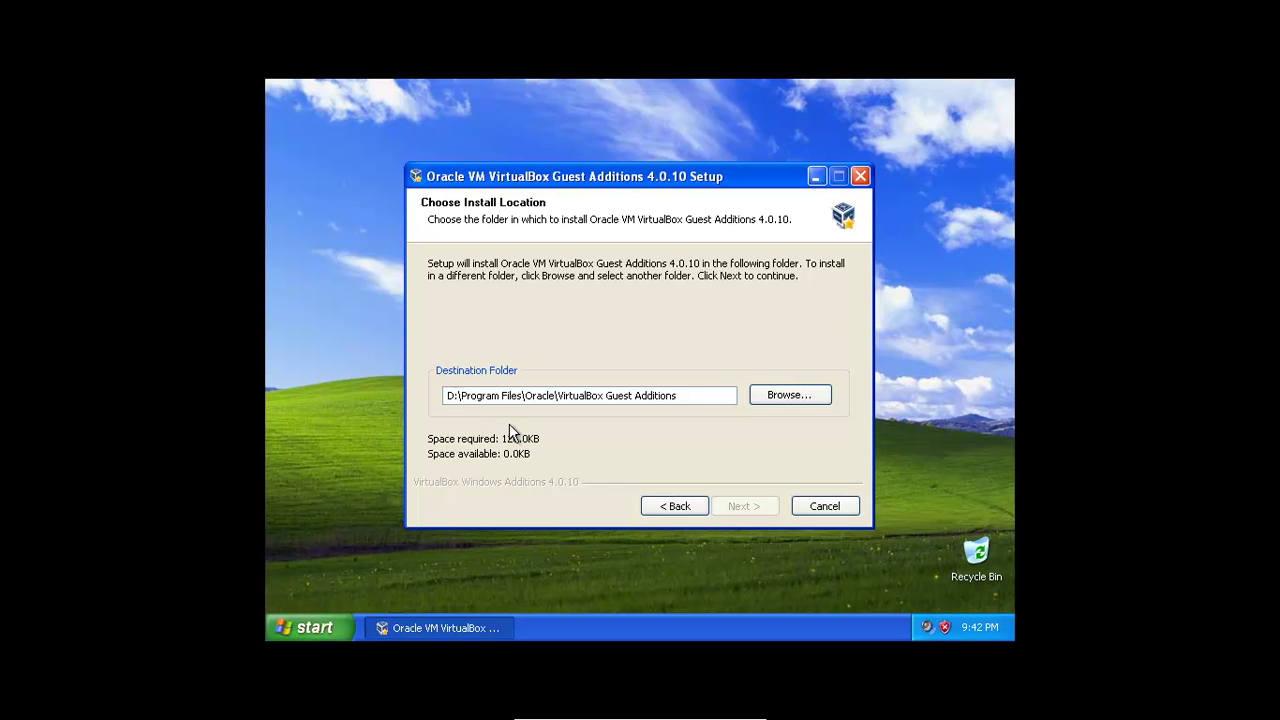
pyautogui.press('BackSpace')
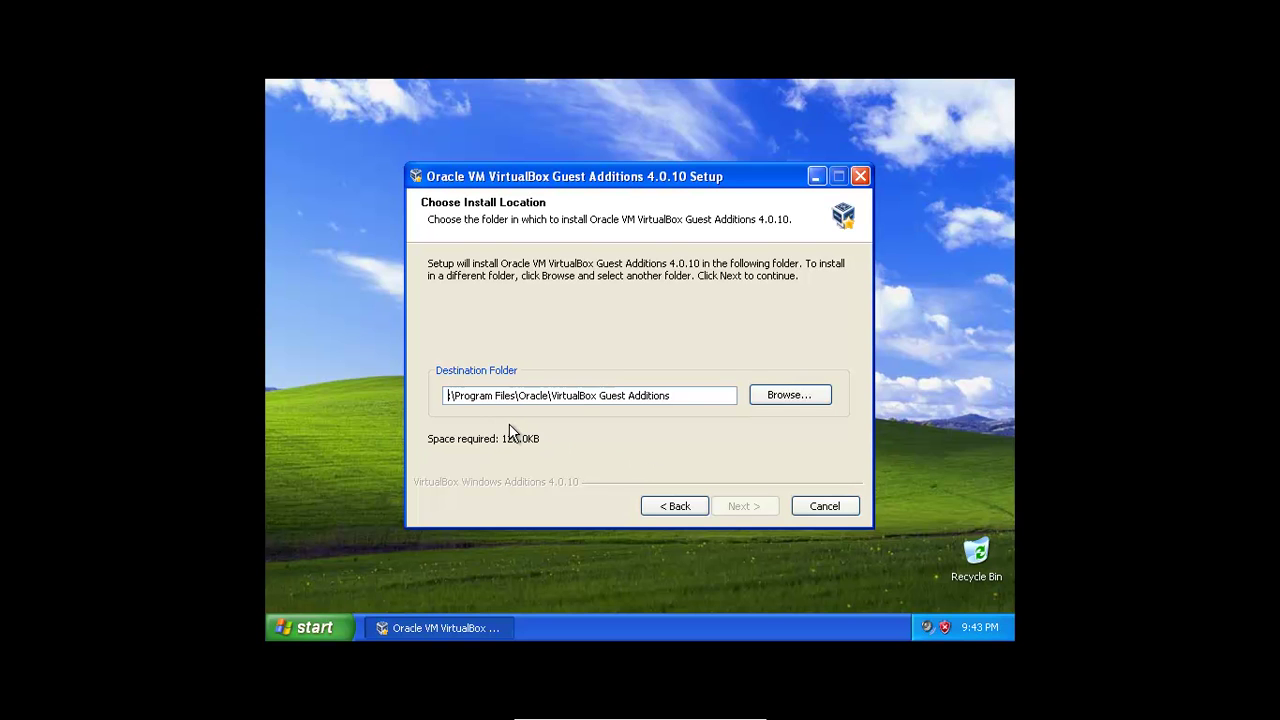
pyautogui.write('C:')
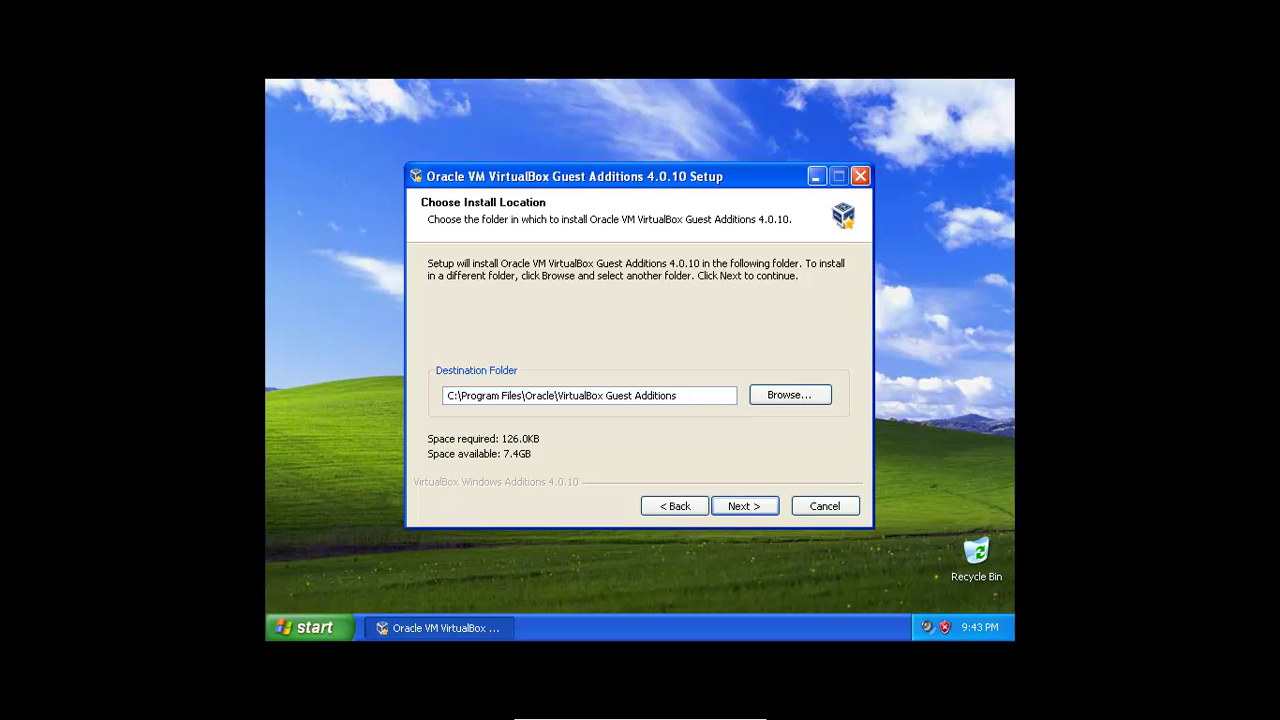
pyautogui.click(752, 510)
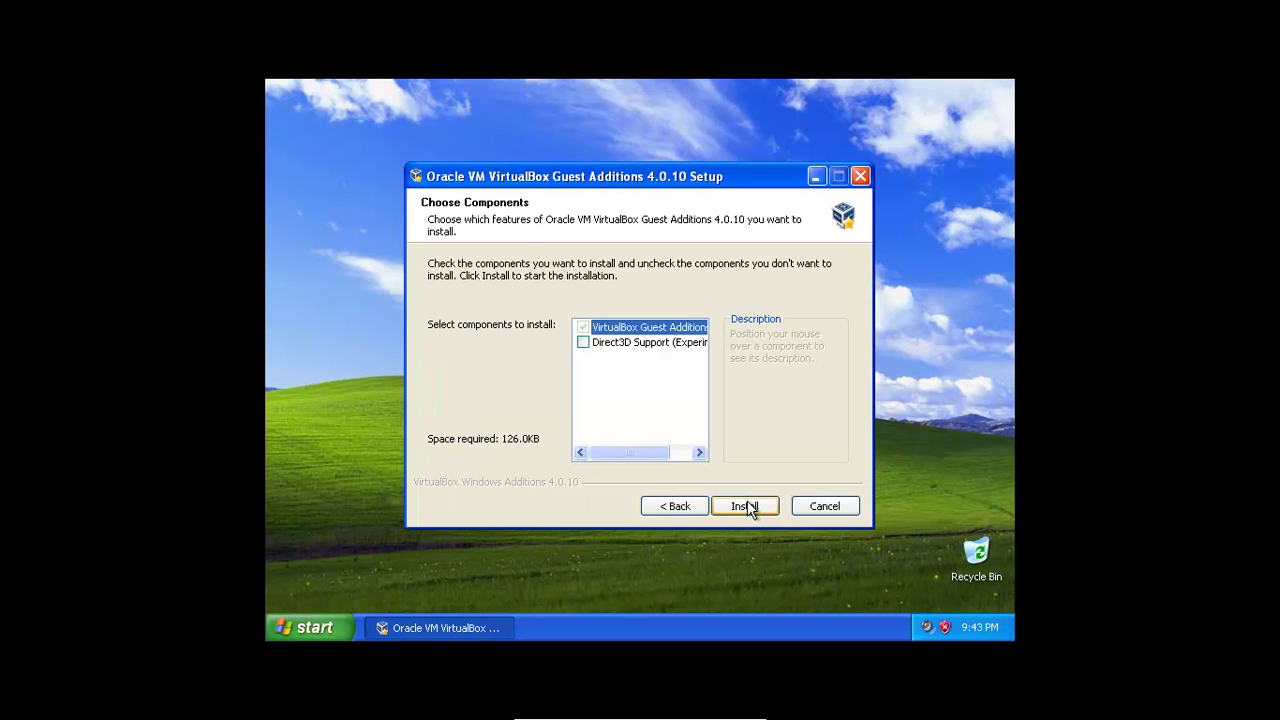
# Install the default Guest Additions component, continuing past the Windows Logo testing warnings for the VirtualBox drivers.
pyautogui.click(742, 512)
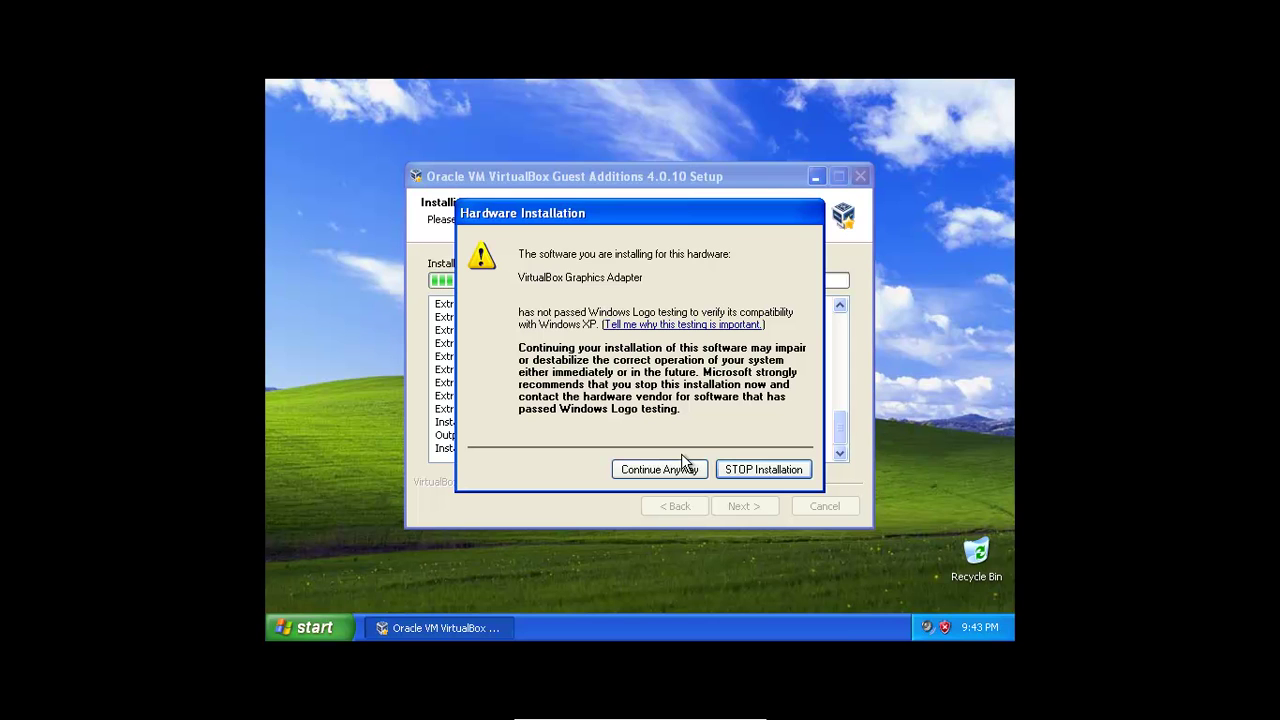
pyautogui.click(652, 470)
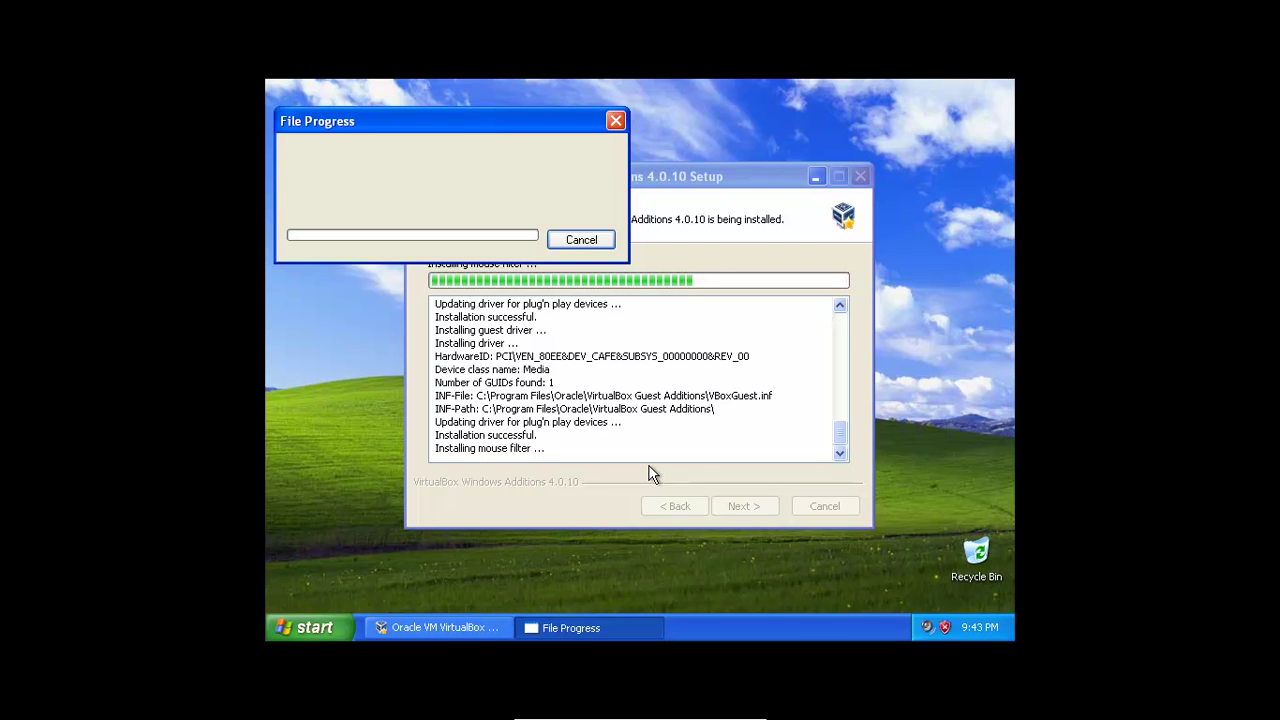
pyautogui.click(652, 470)
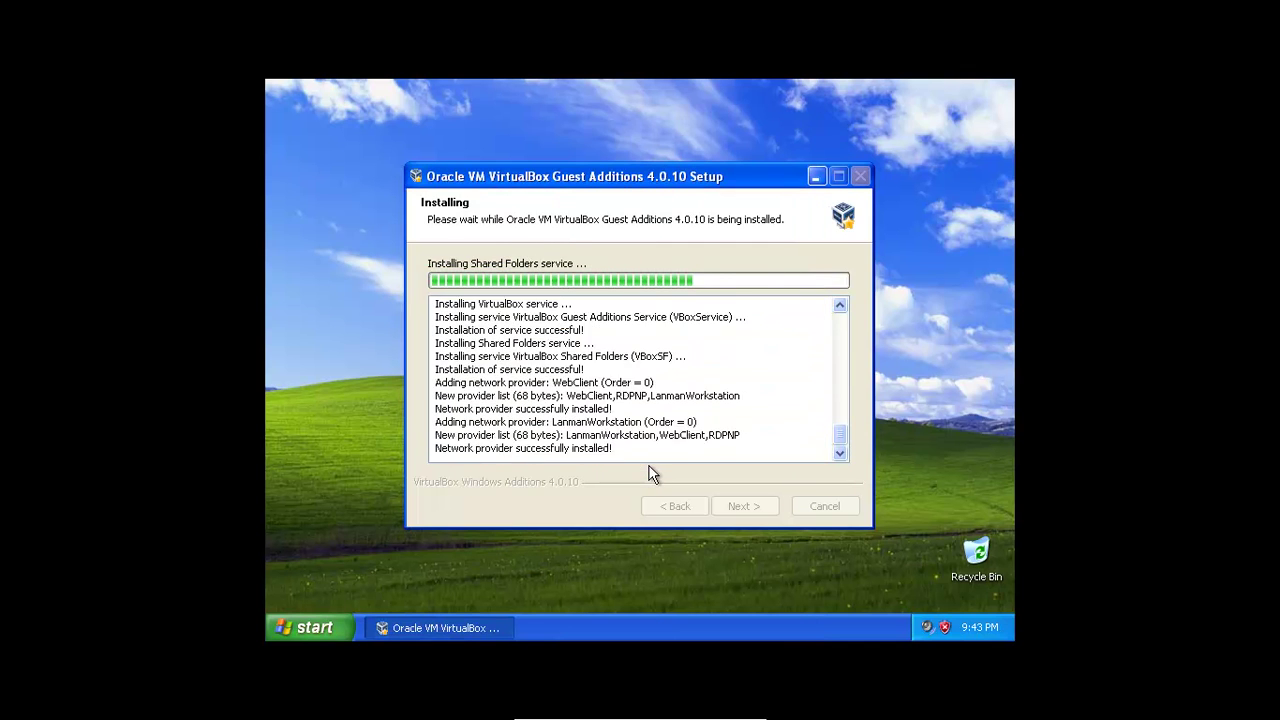
# Finish the Guest Additions setup with a reboot and permanently dismiss the mouse pointer integration message.
pyautogui.click(607, 350)
pyautogui.click(749, 508)
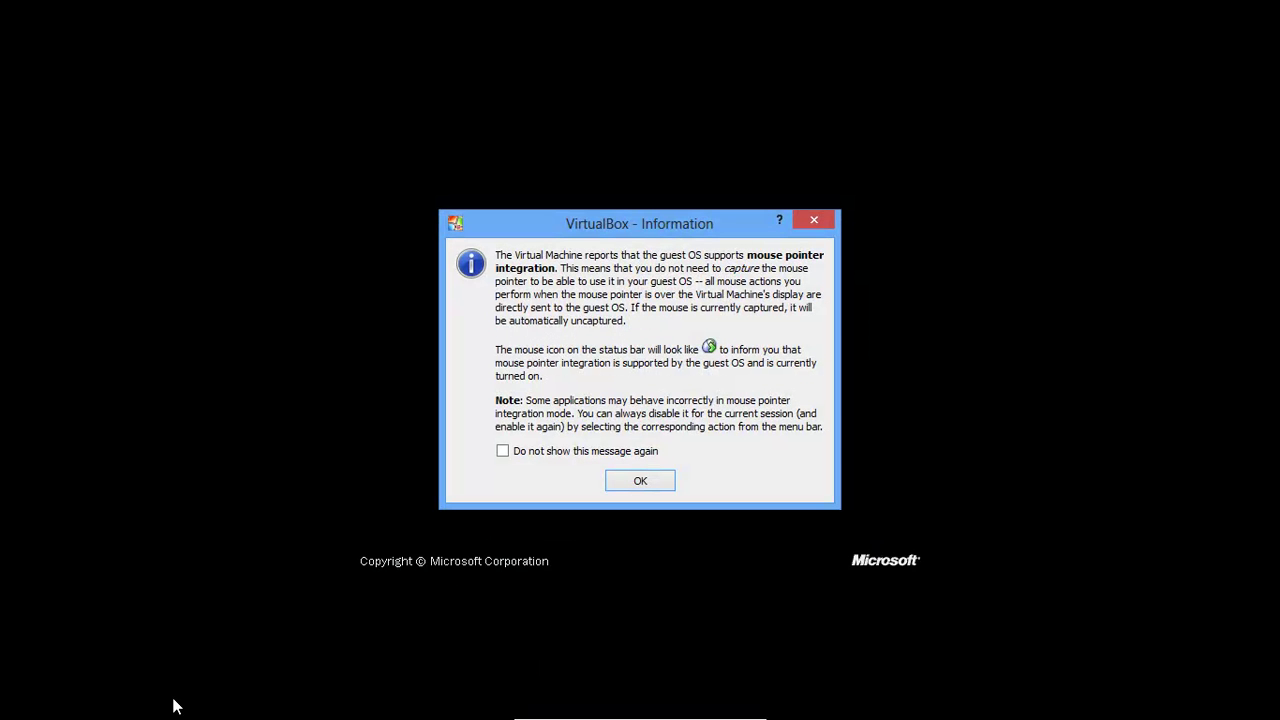
pyautogui.click(503, 451)
pyautogui.click(640, 481)
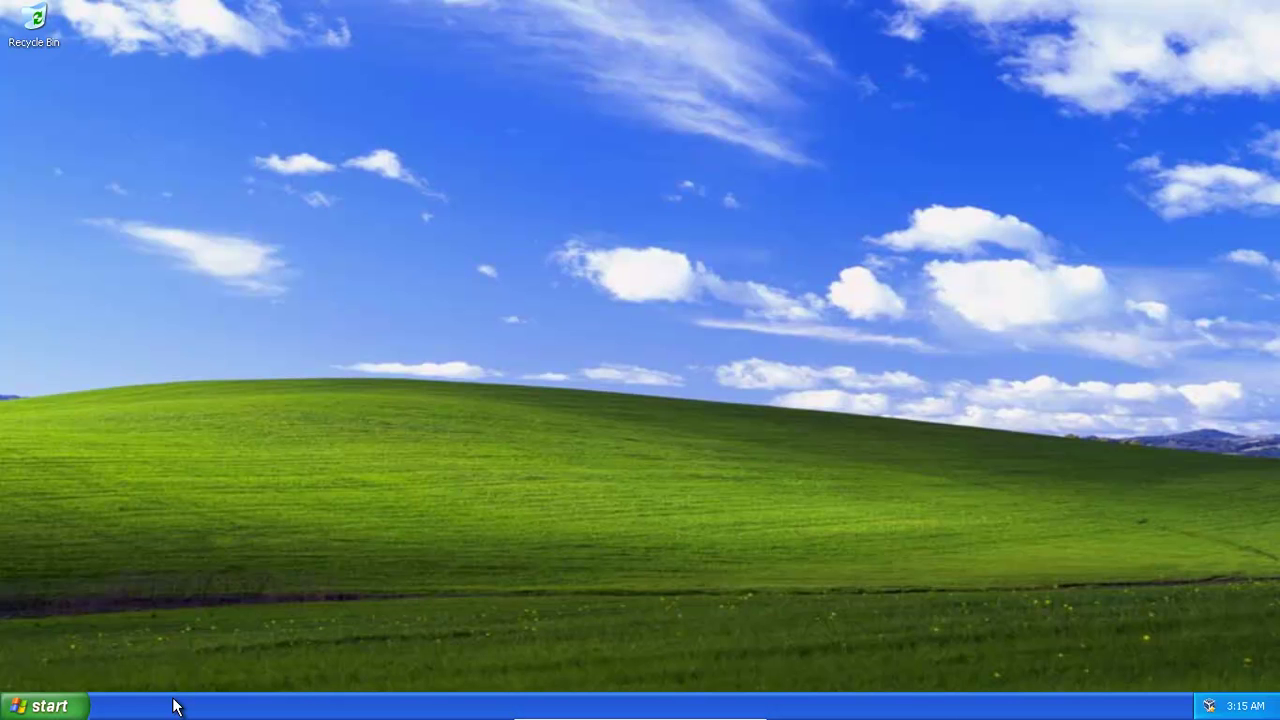
# Refresh the Windows XP desktop several times and close the Take a tour of Windows XP notification.
pyautogui.rightClick(524, 262)
pyautogui.click(560, 289)
pyautogui.rightClick(521, 252)
pyautogui.click(560, 279)
pyautogui.click(1194, 626)
pyautogui.rightClick(601, 332)
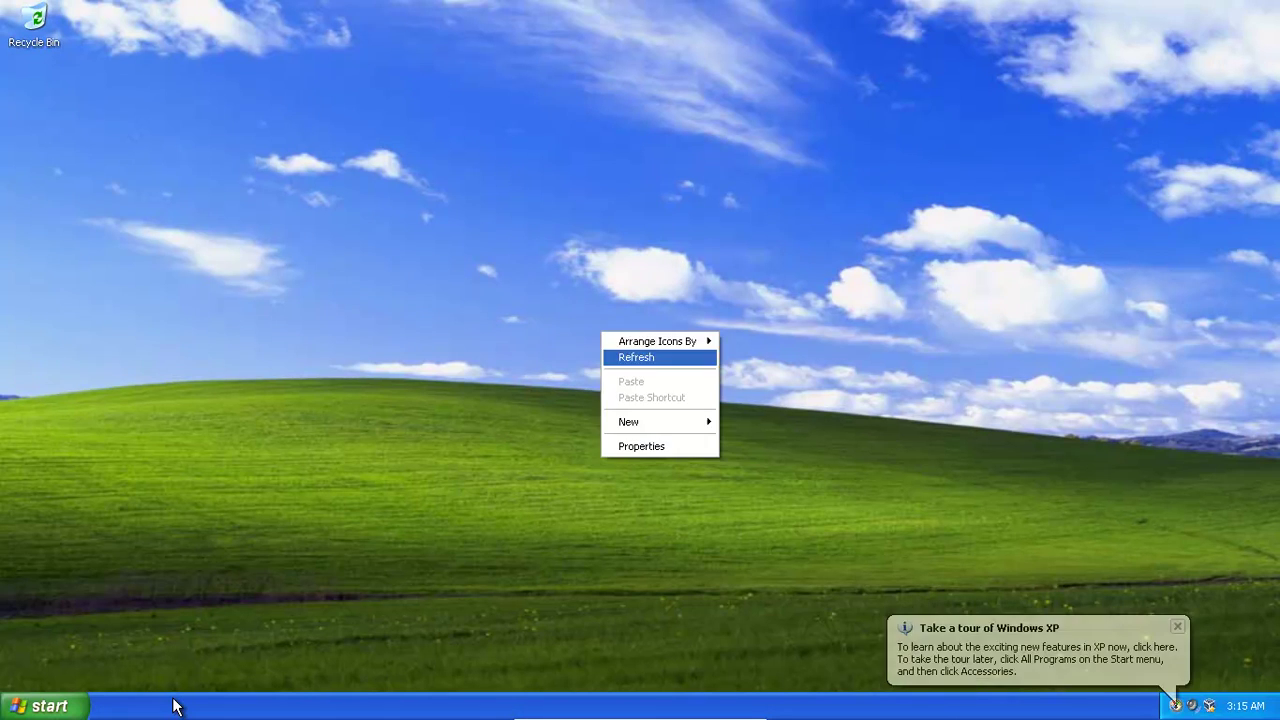
pyautogui.click(636, 357)
pyautogui.click(1177, 626)
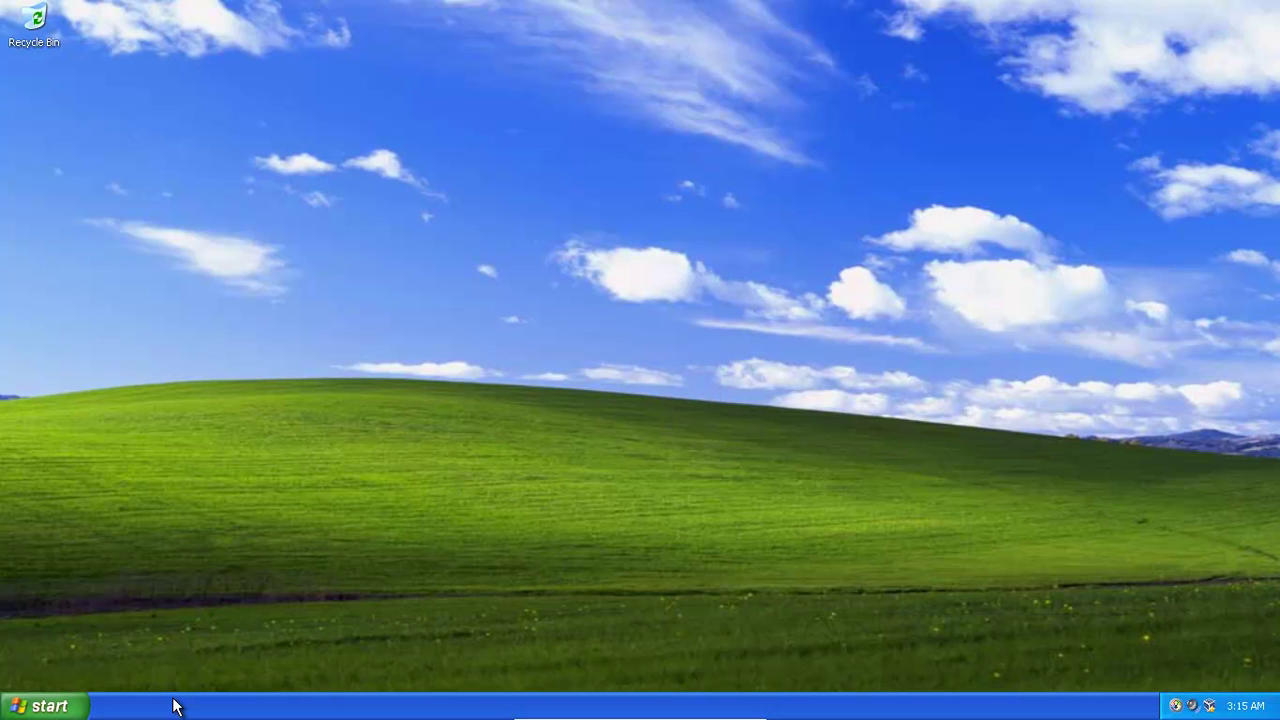
# Show the My Computer icon on the Windows XP desktop and refresh the desktop.
pyautogui.click(45, 706)
pyautogui.rightClick(255, 442)
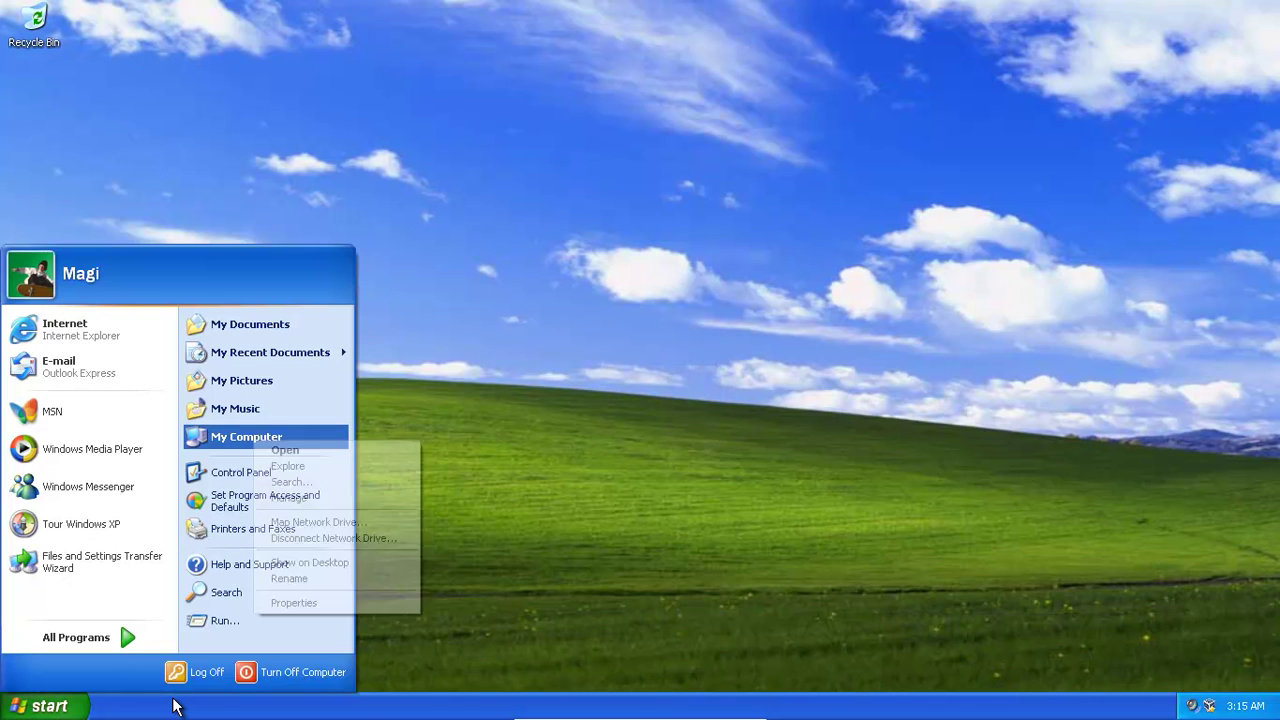
pyautogui.click(310, 562)
pyautogui.press('Escape')
pyautogui.rightClick(385, 364)
pyautogui.click(415, 383)
pyautogui.click(1178, 627)
# View the drives in My Computer, close the window and refresh the desktop.
pyautogui.doubleClick(34, 22)
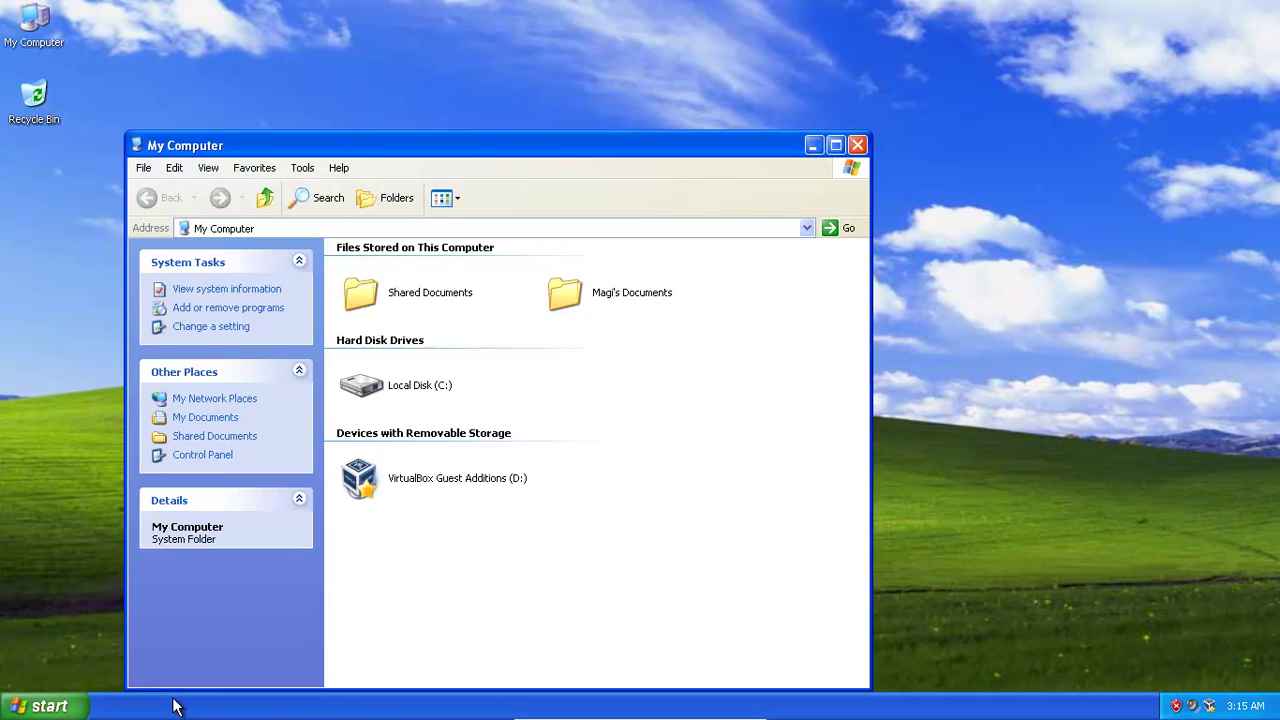
pyautogui.click(857, 145)
pyautogui.rightClick(549, 172)
pyautogui.click(583, 199)
# Take the xp virtual machine out of fullscreen mode and back to its window on the host.
pyautogui.moveTo(640, 715)
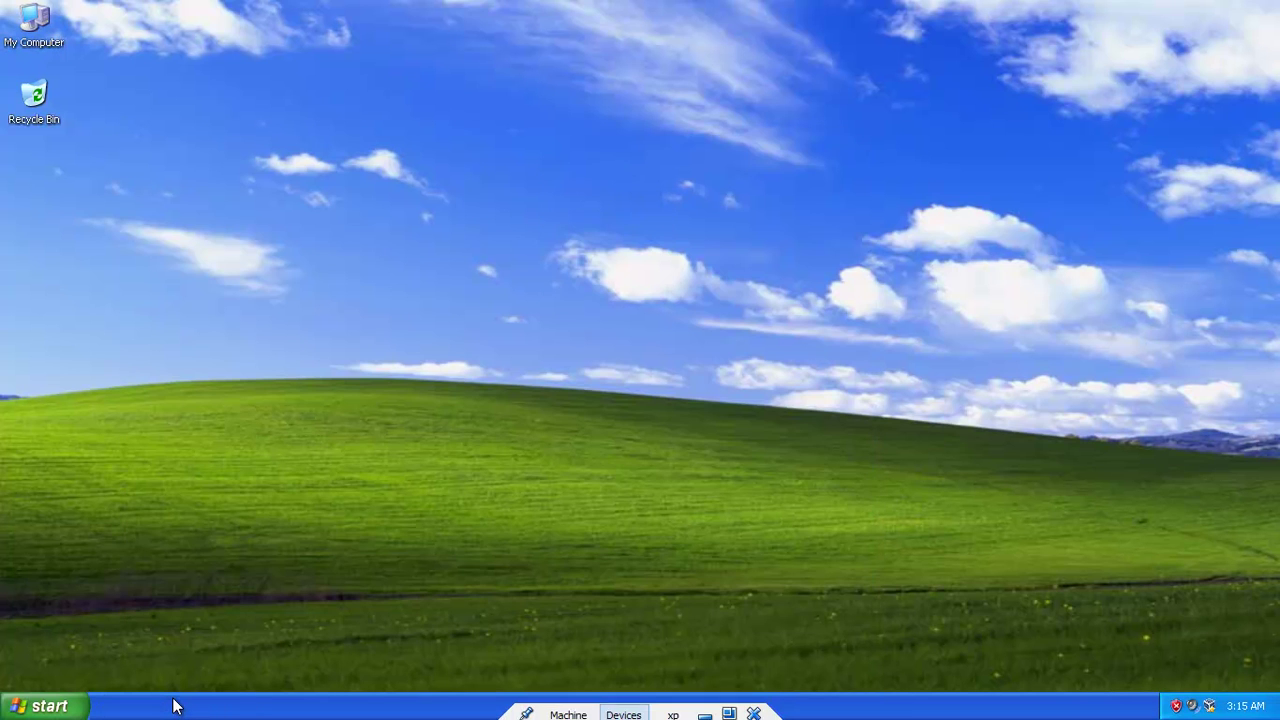
pyautogui.click(569, 709)
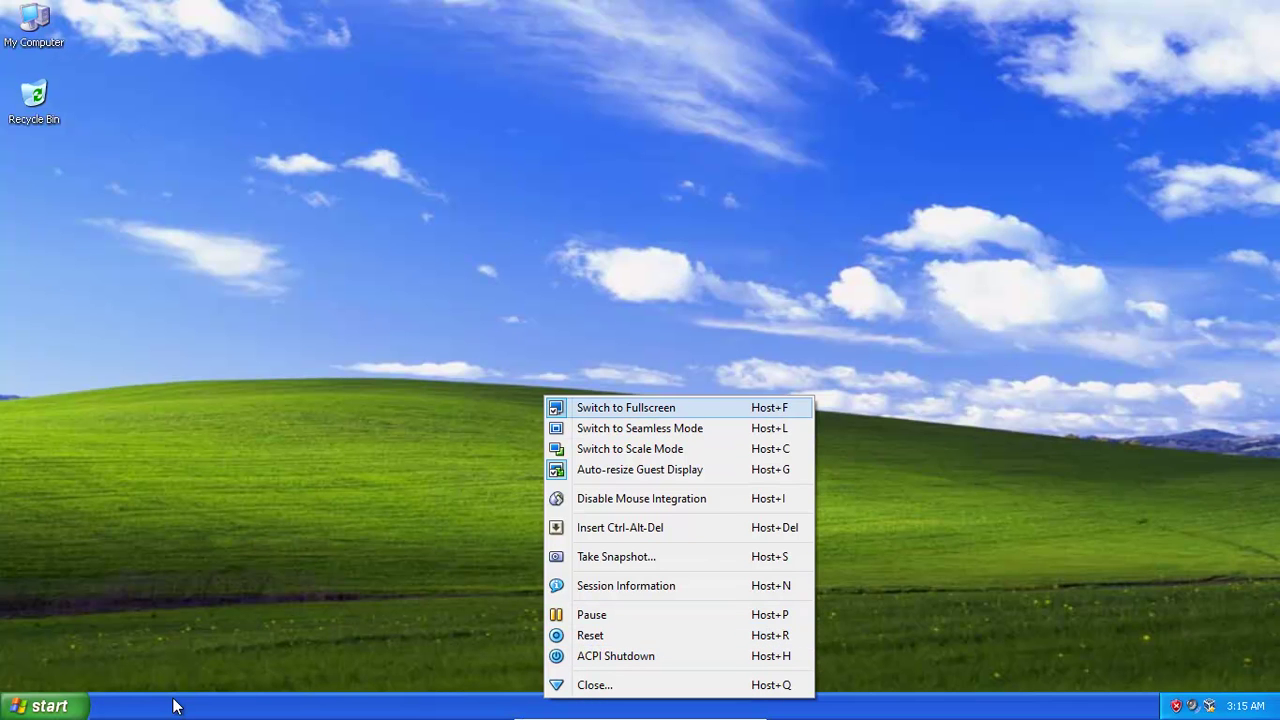
pyautogui.press('Return')
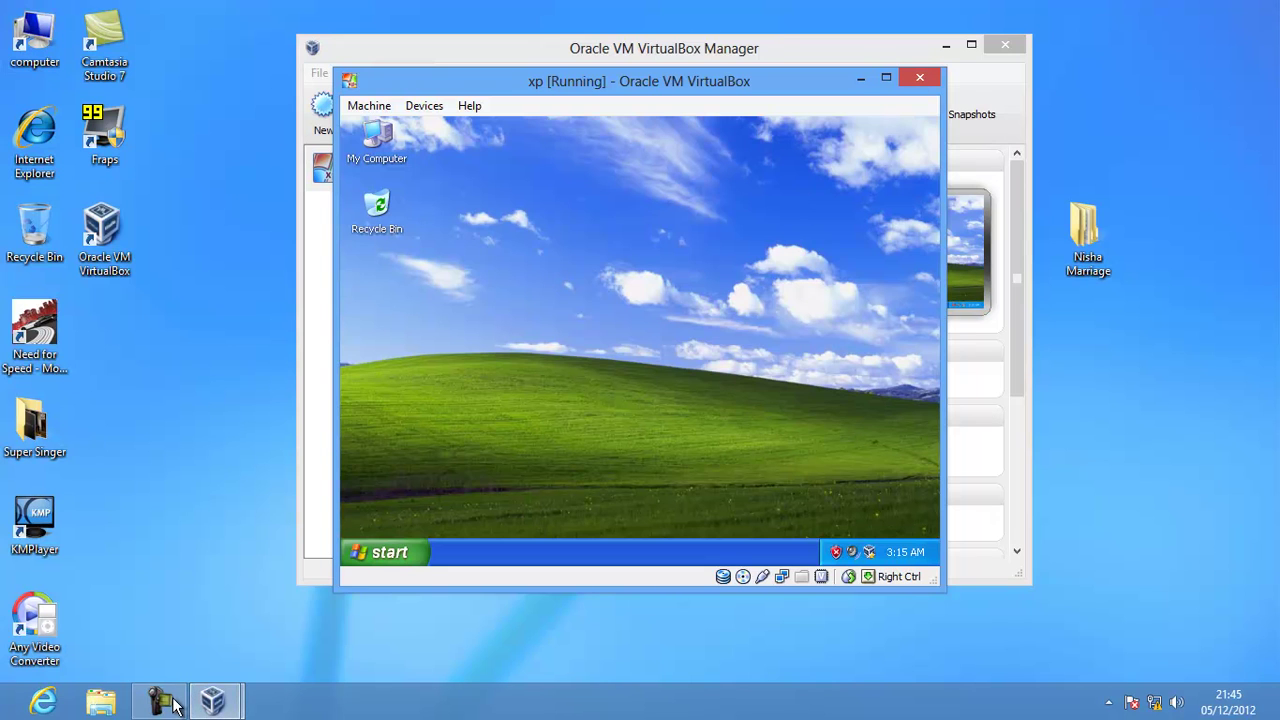
# View the Windows 8 Settings pane on the host computer and close it again.
pyautogui.press('super+c')
pyautogui.press('super+i')
pyautogui.press('Up')
pyautogui.press('Up')
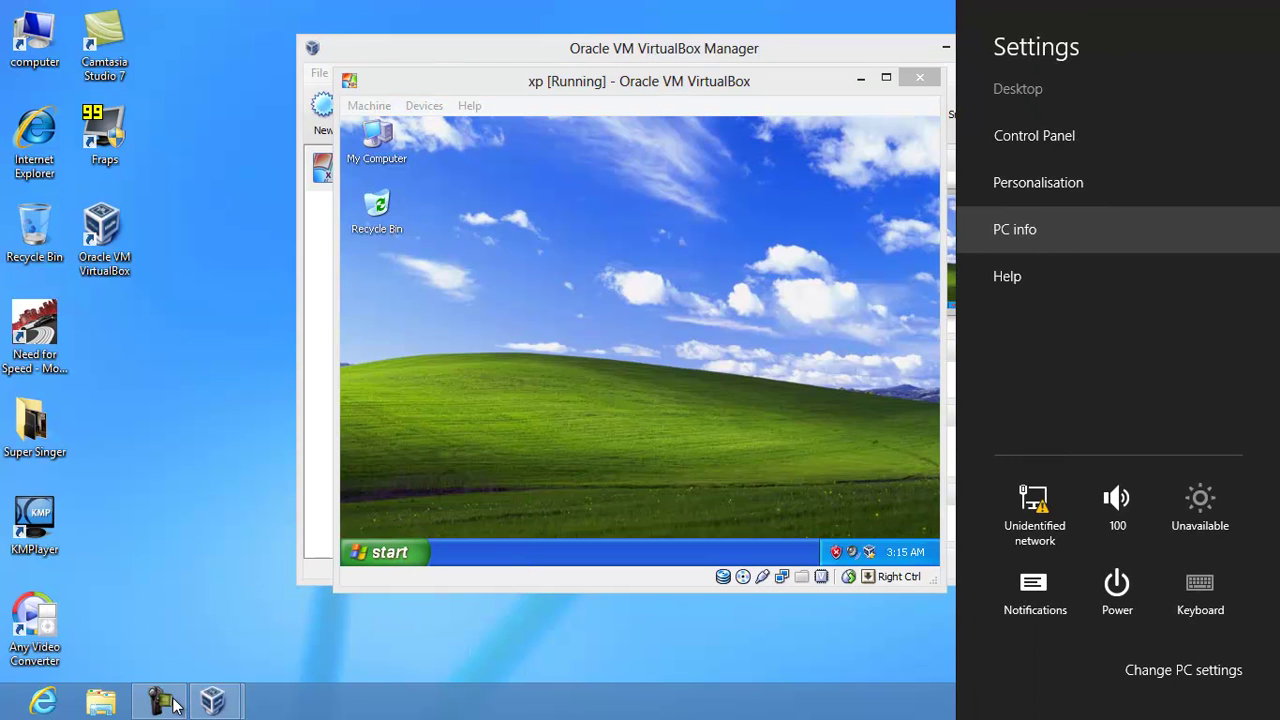
pyautogui.press('Escape')
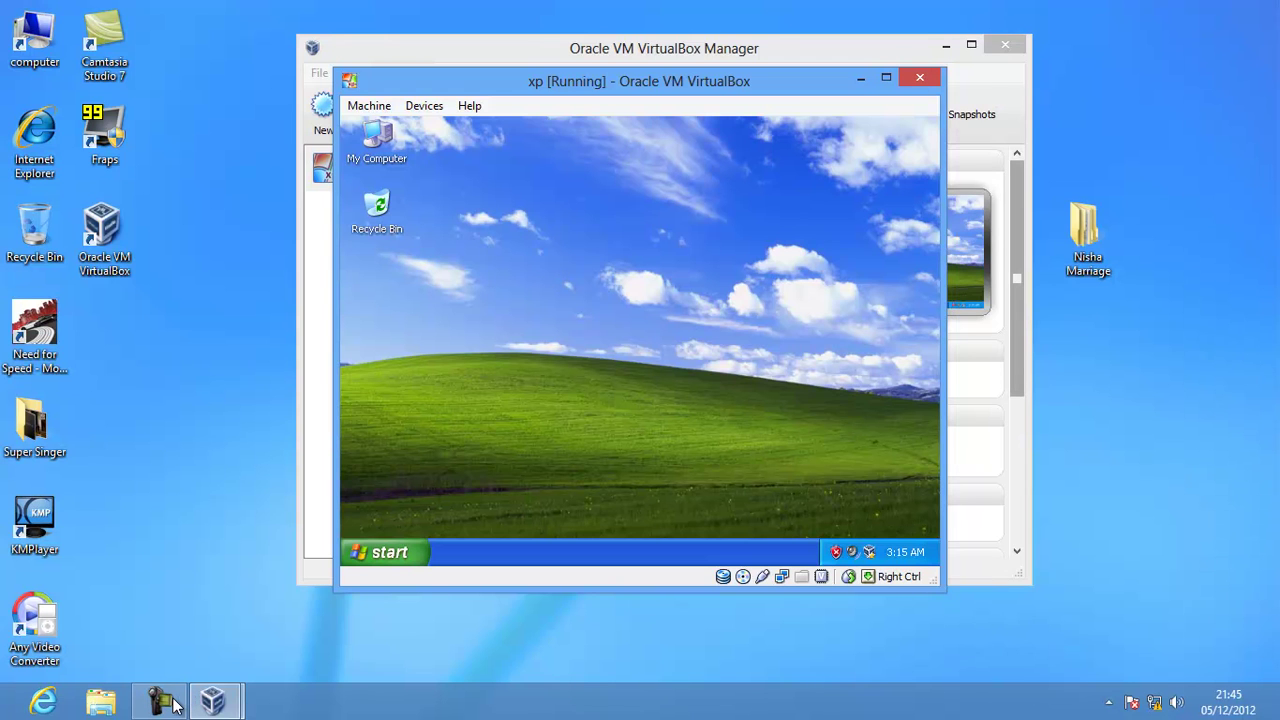
# View the host computer's basic system information in a smaller window beside the virtual machine, and close it again.
pyautogui.click(172, 705)
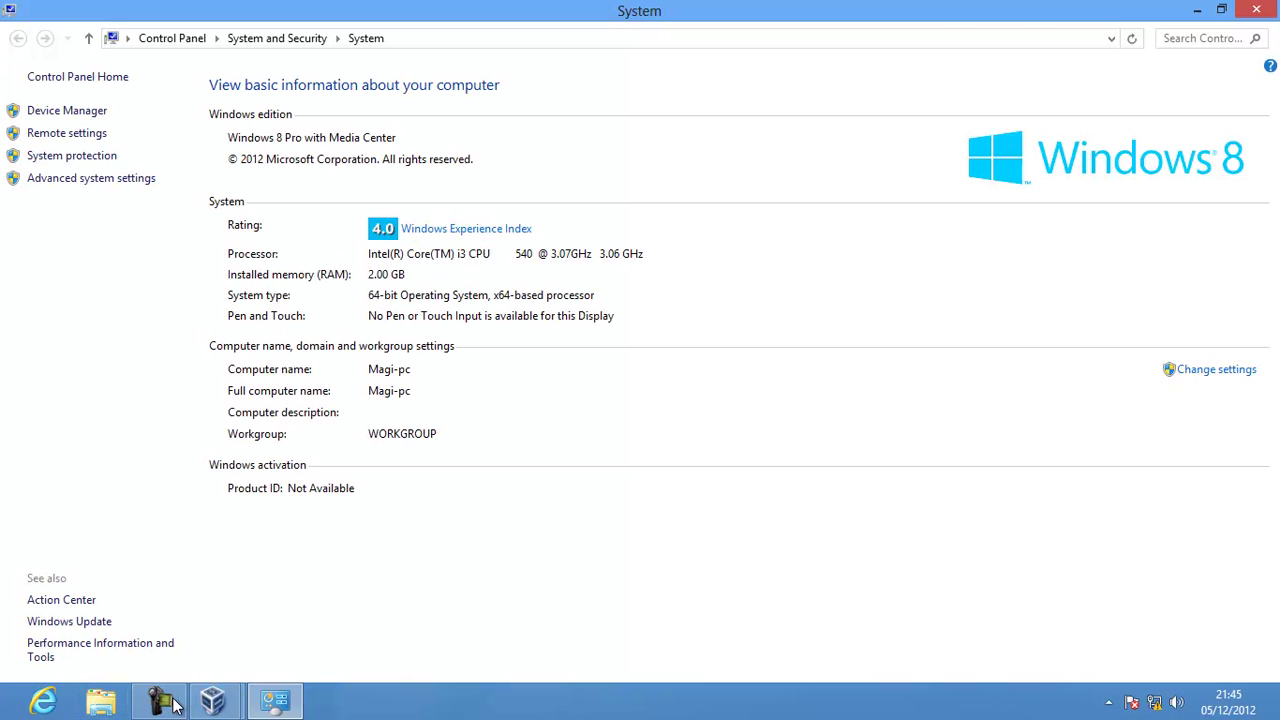
pyautogui.press('super+Down')
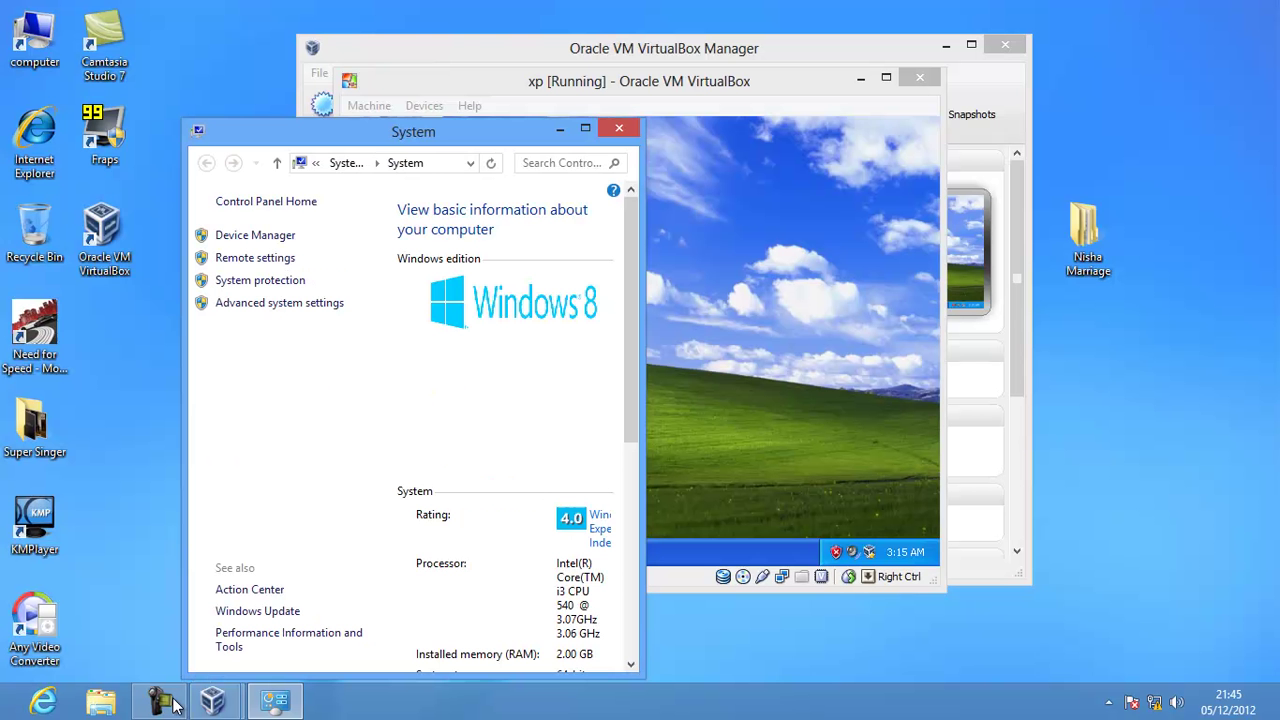
pyautogui.moveTo(413, 131); pyautogui.dragTo(208, 76)
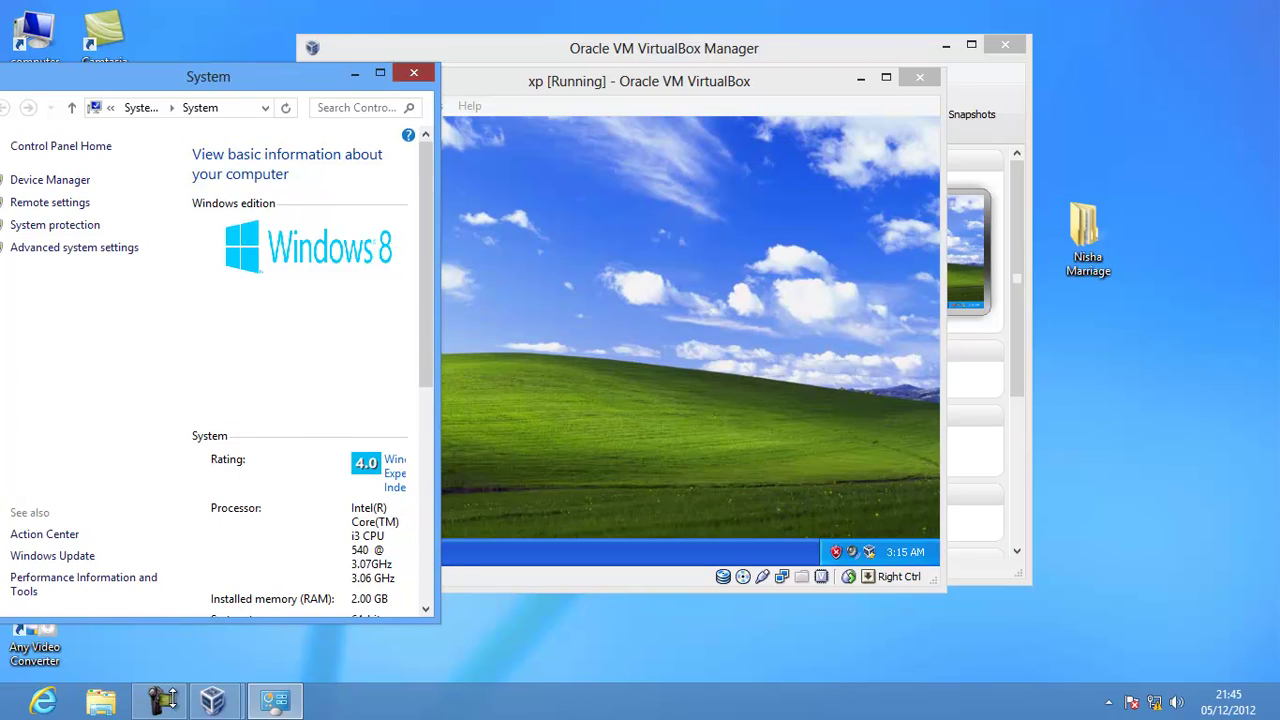
pyautogui.click(413, 72)
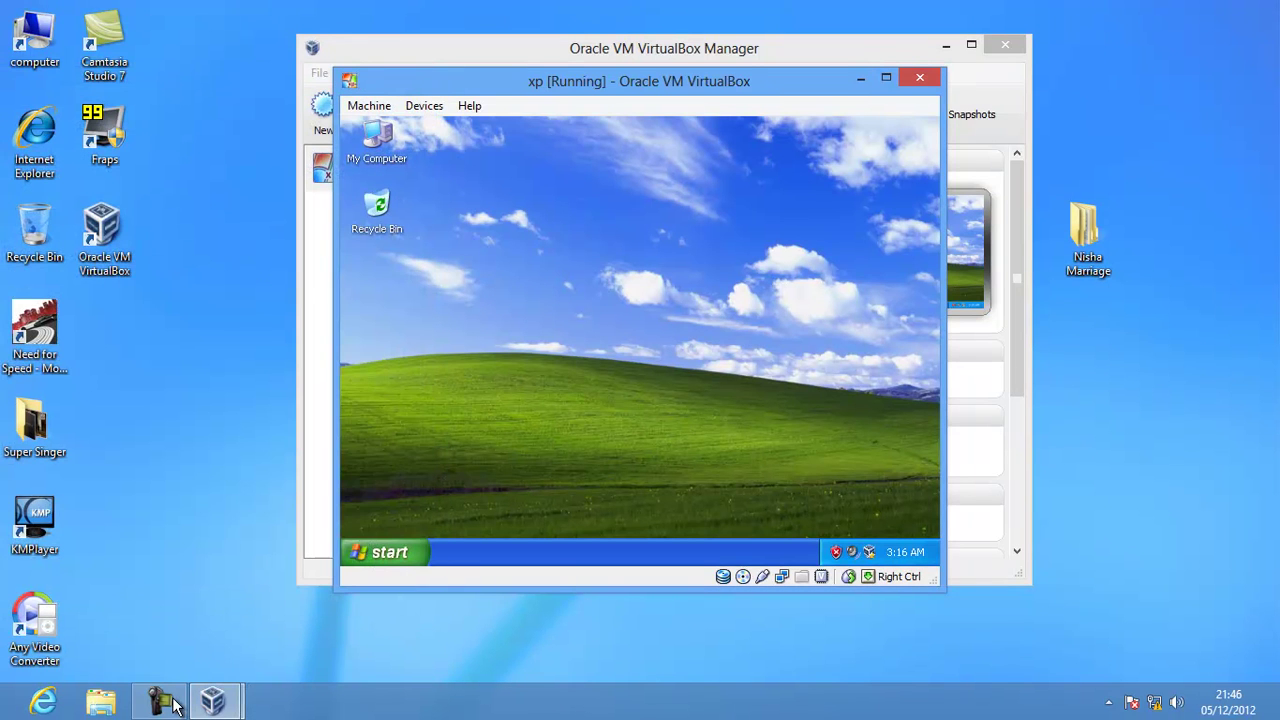
# Switch the xp virtual machine to fullscreen mode and shut down Windows XP with the Turn Off option.
pyautogui.click(369, 106)
pyautogui.click(420, 127)
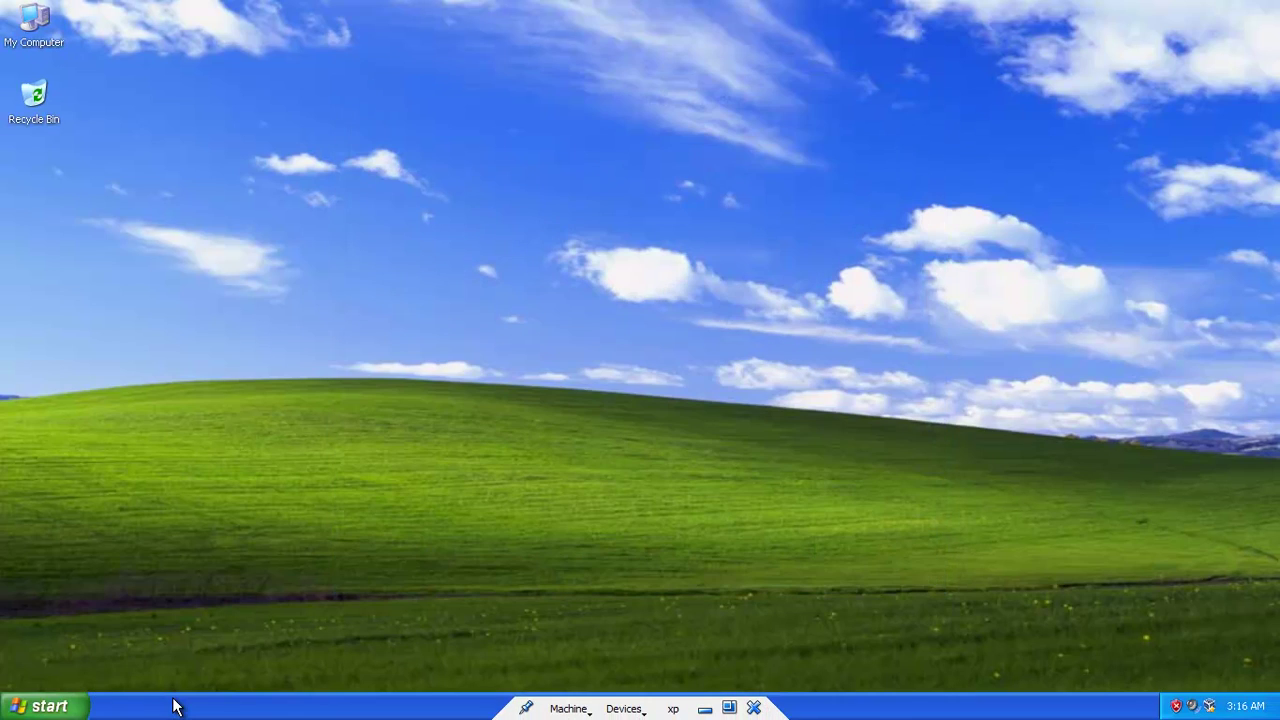
pyautogui.press('super')
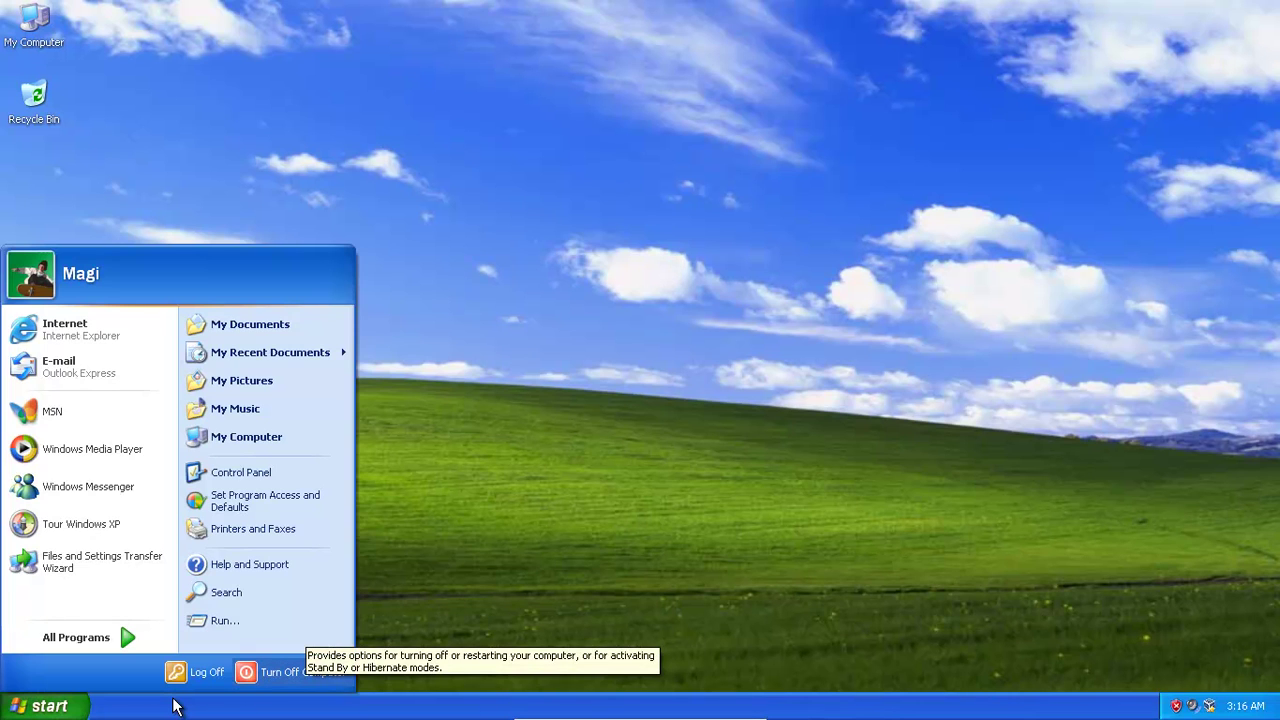
pyautogui.press('Return')
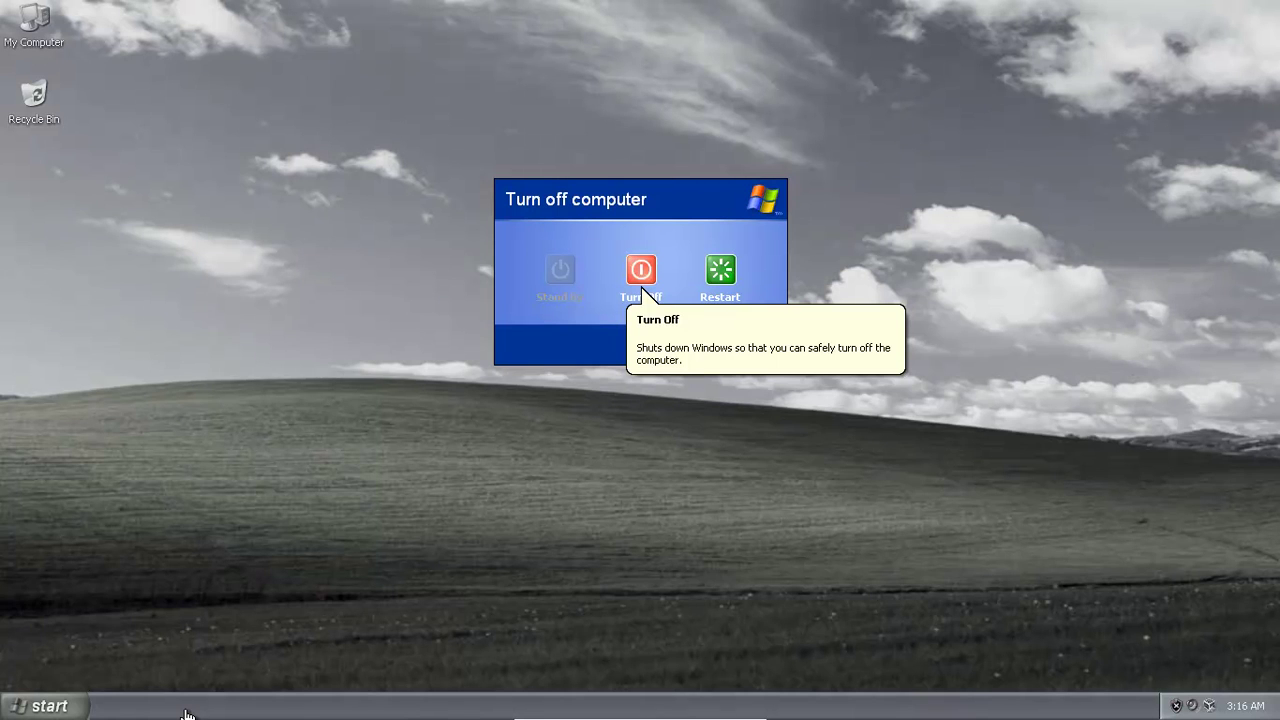
pyautogui.press('Return')
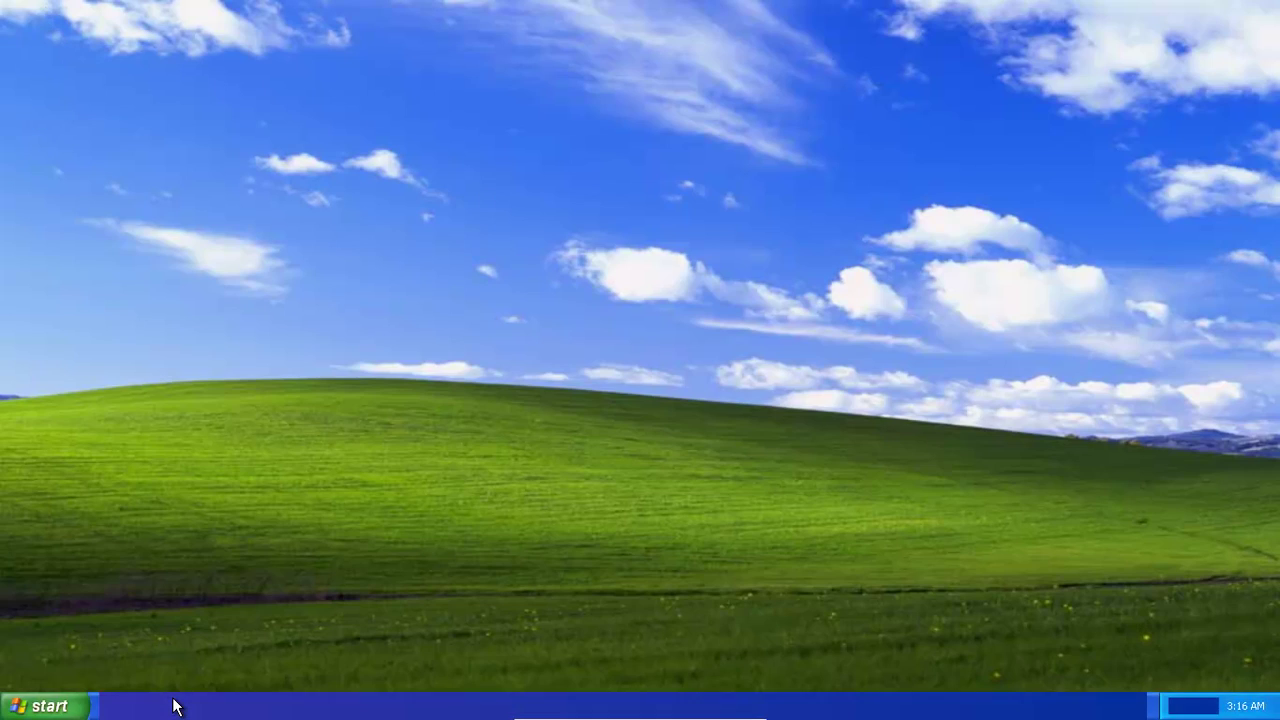